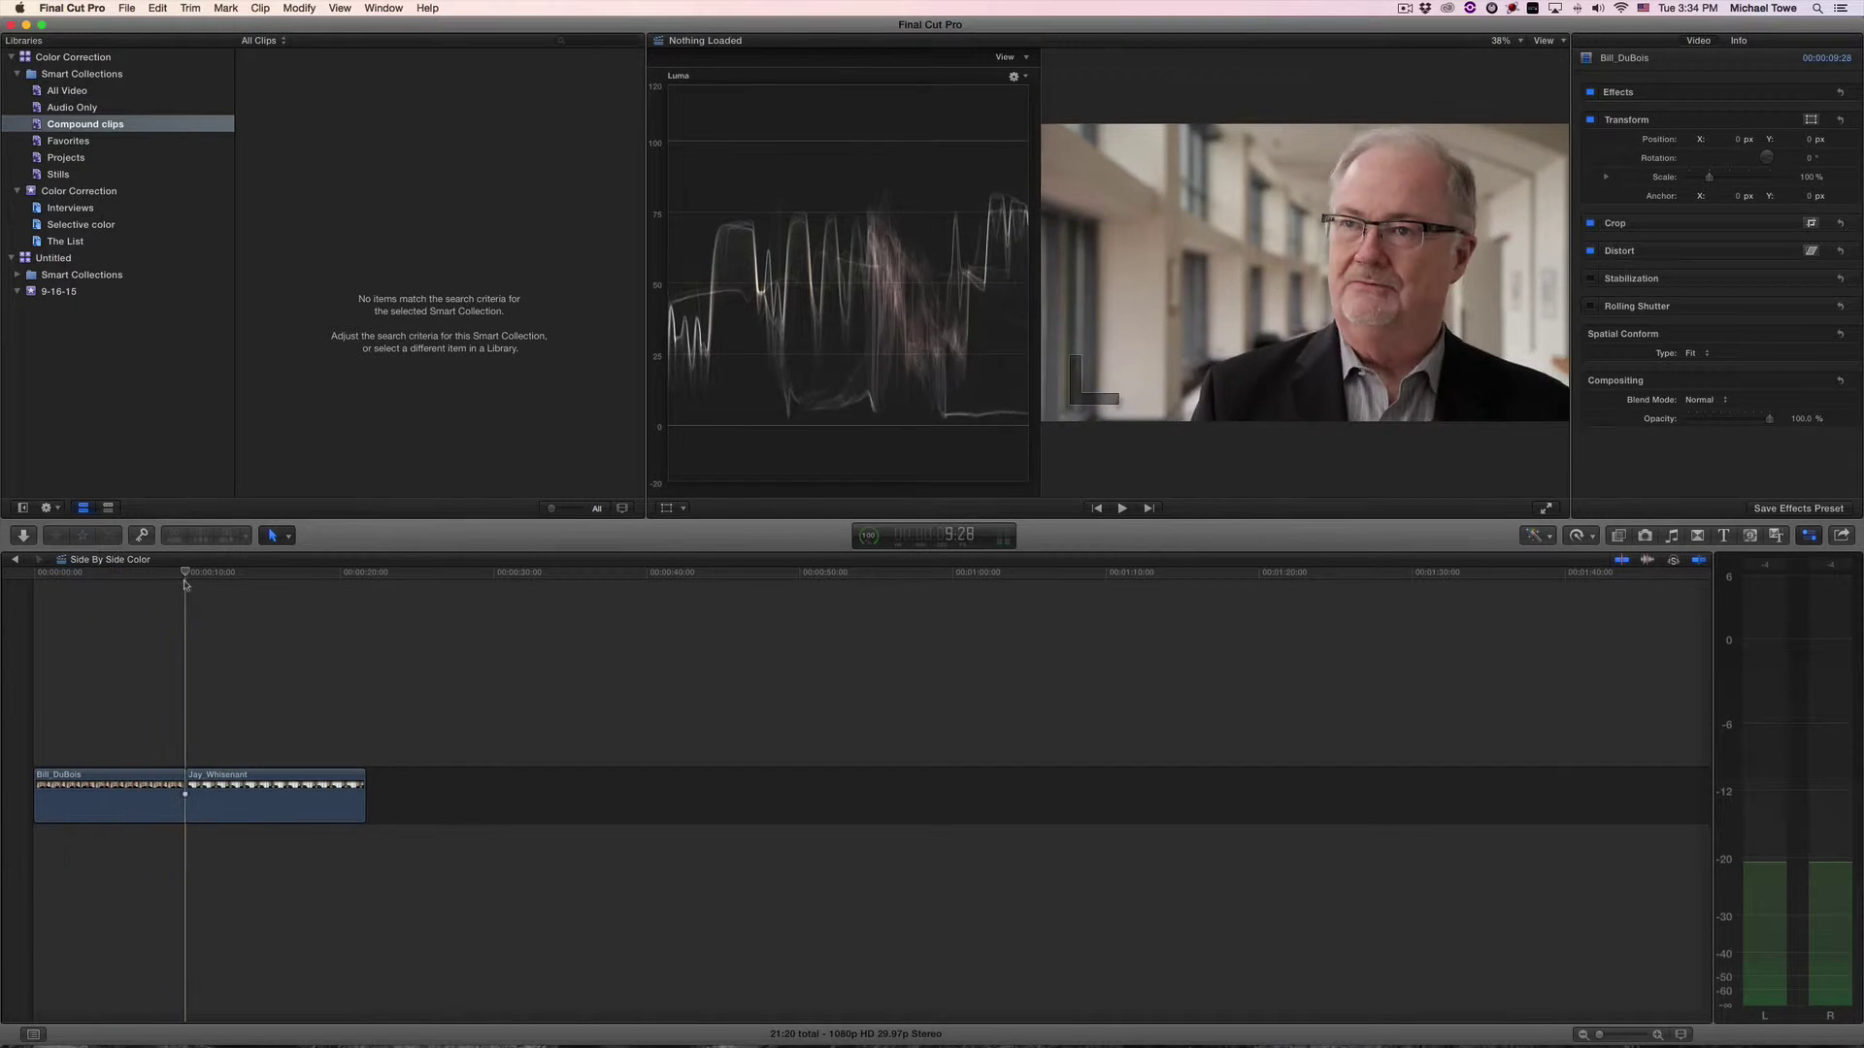
key(space)
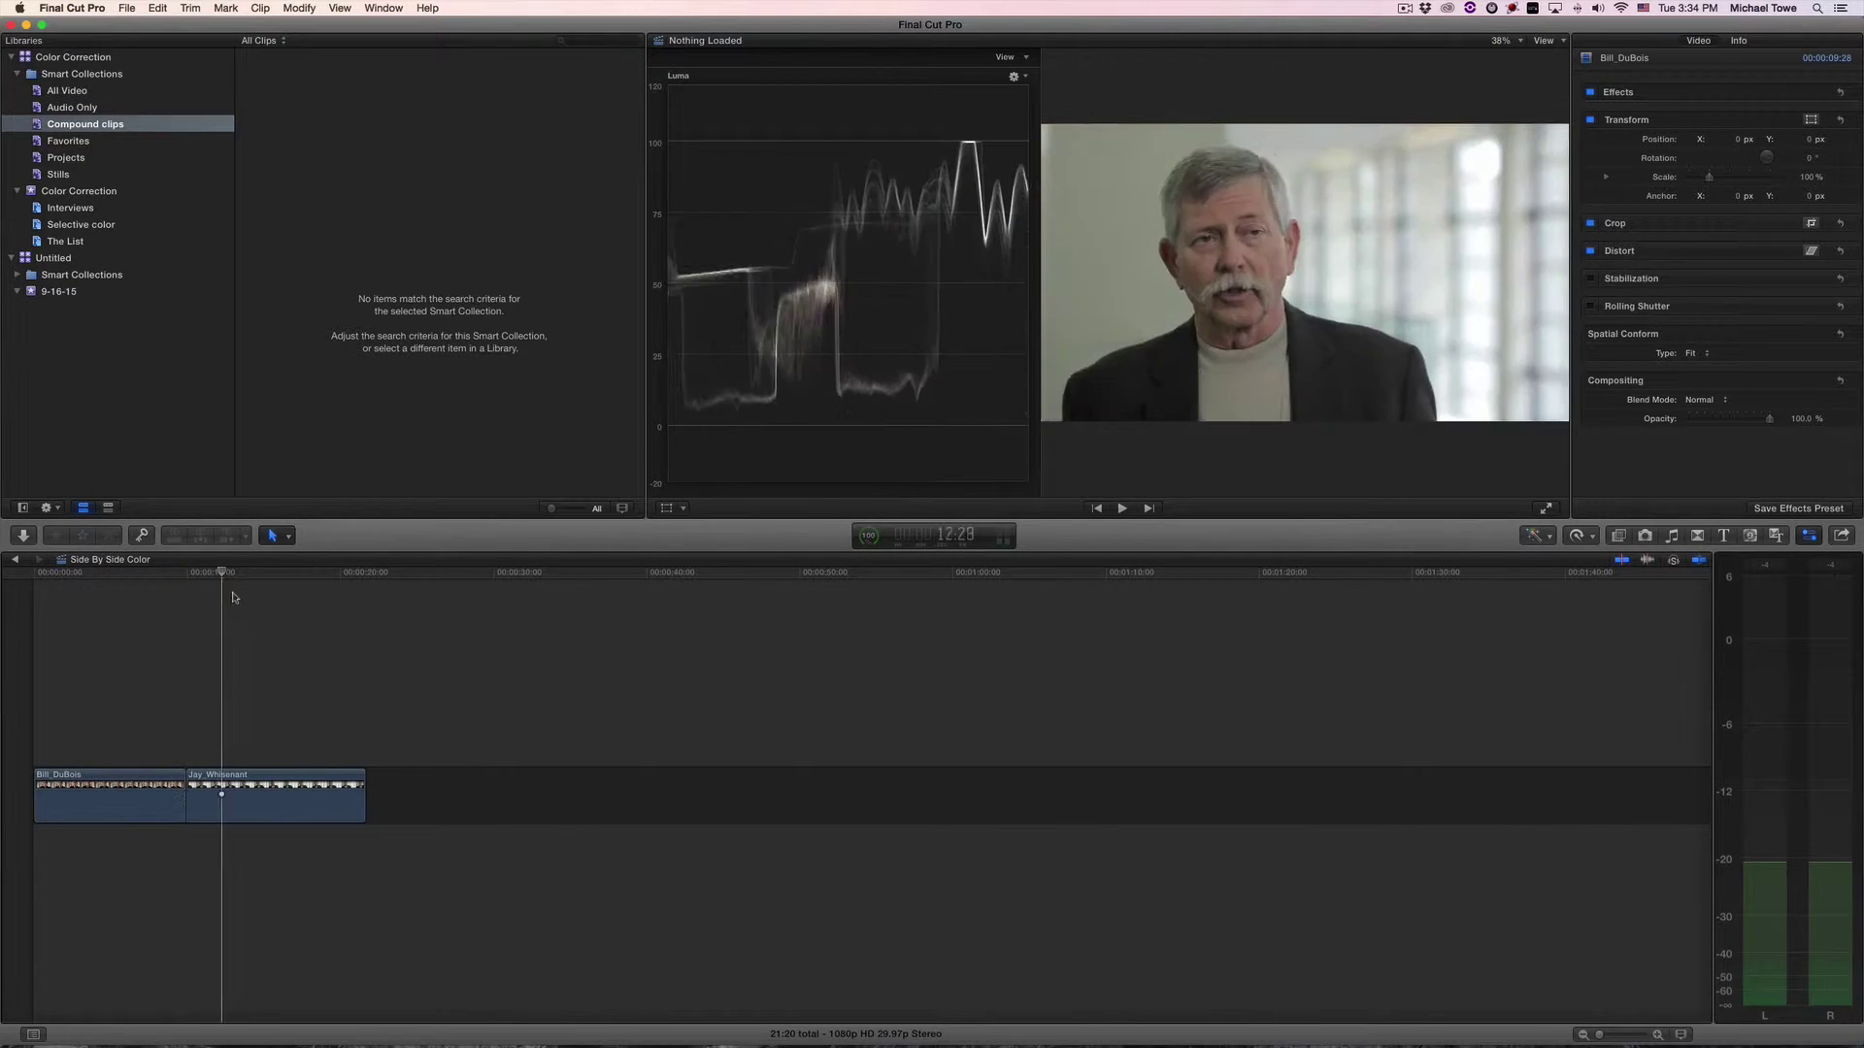
click(108, 597)
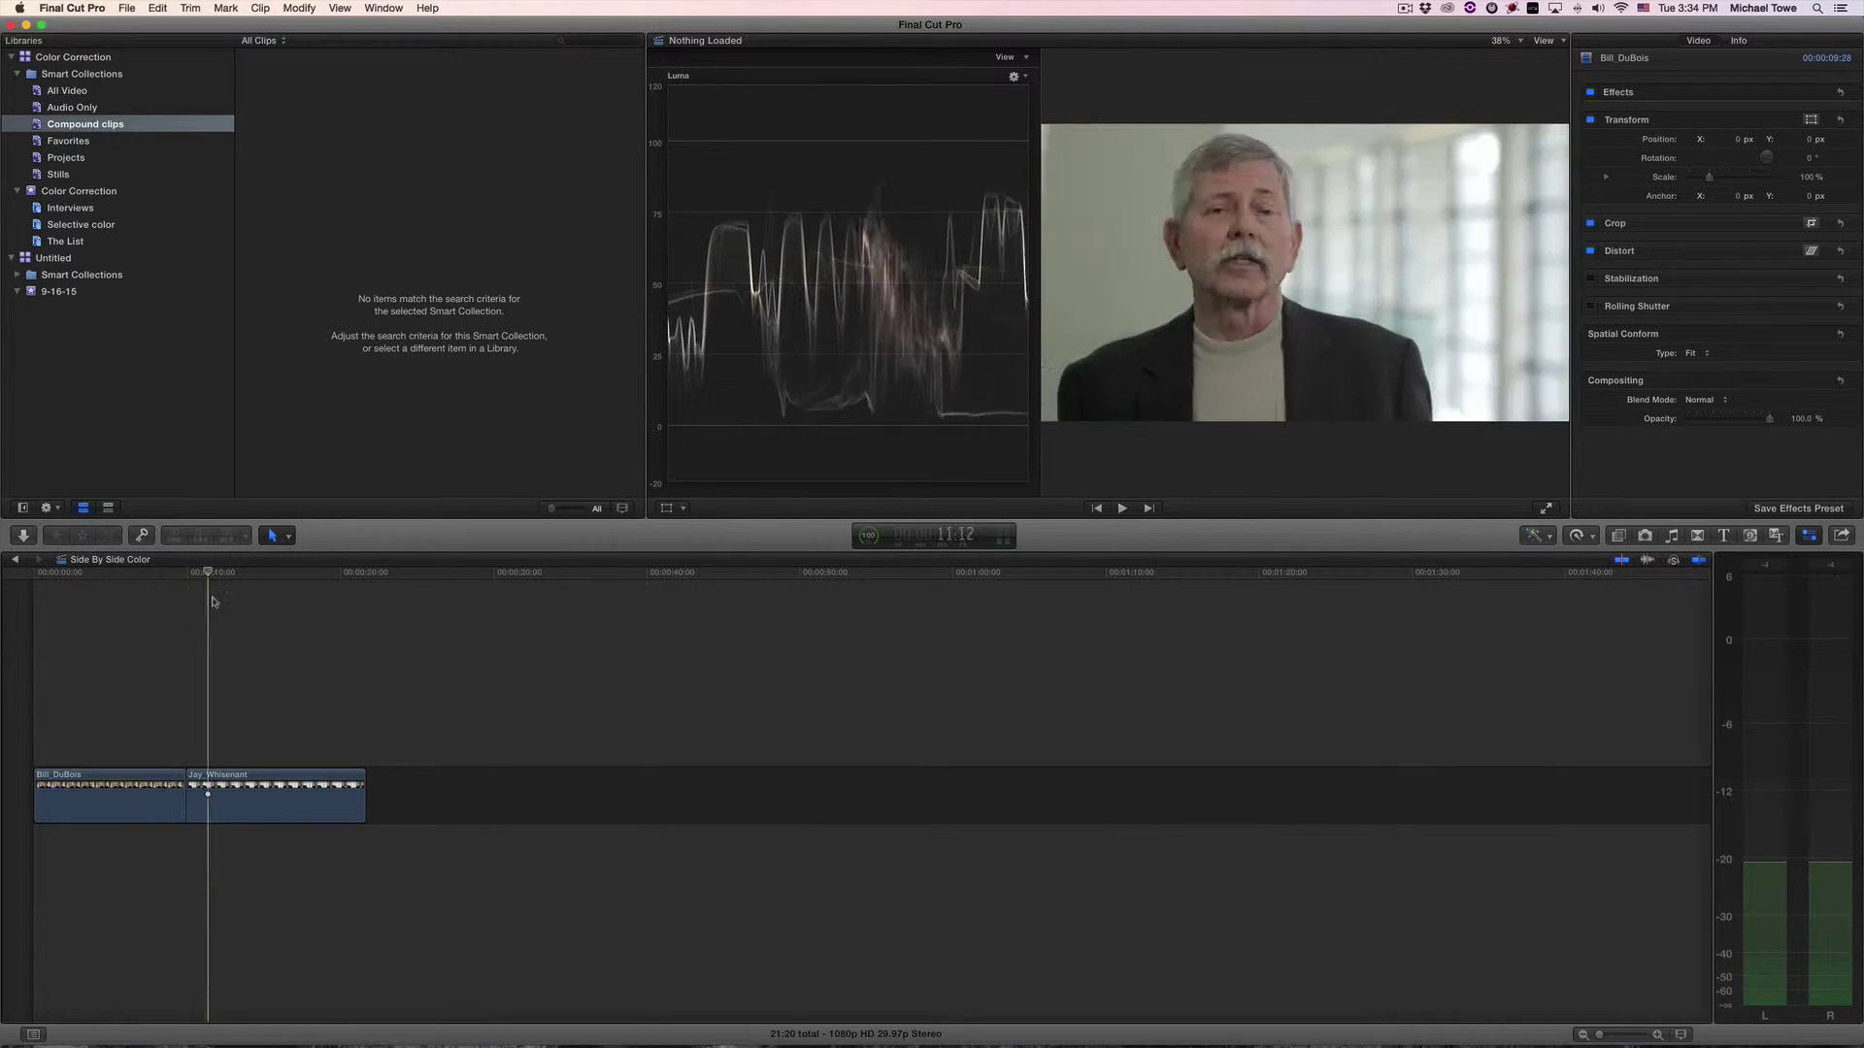
key(Left)
key(Left)
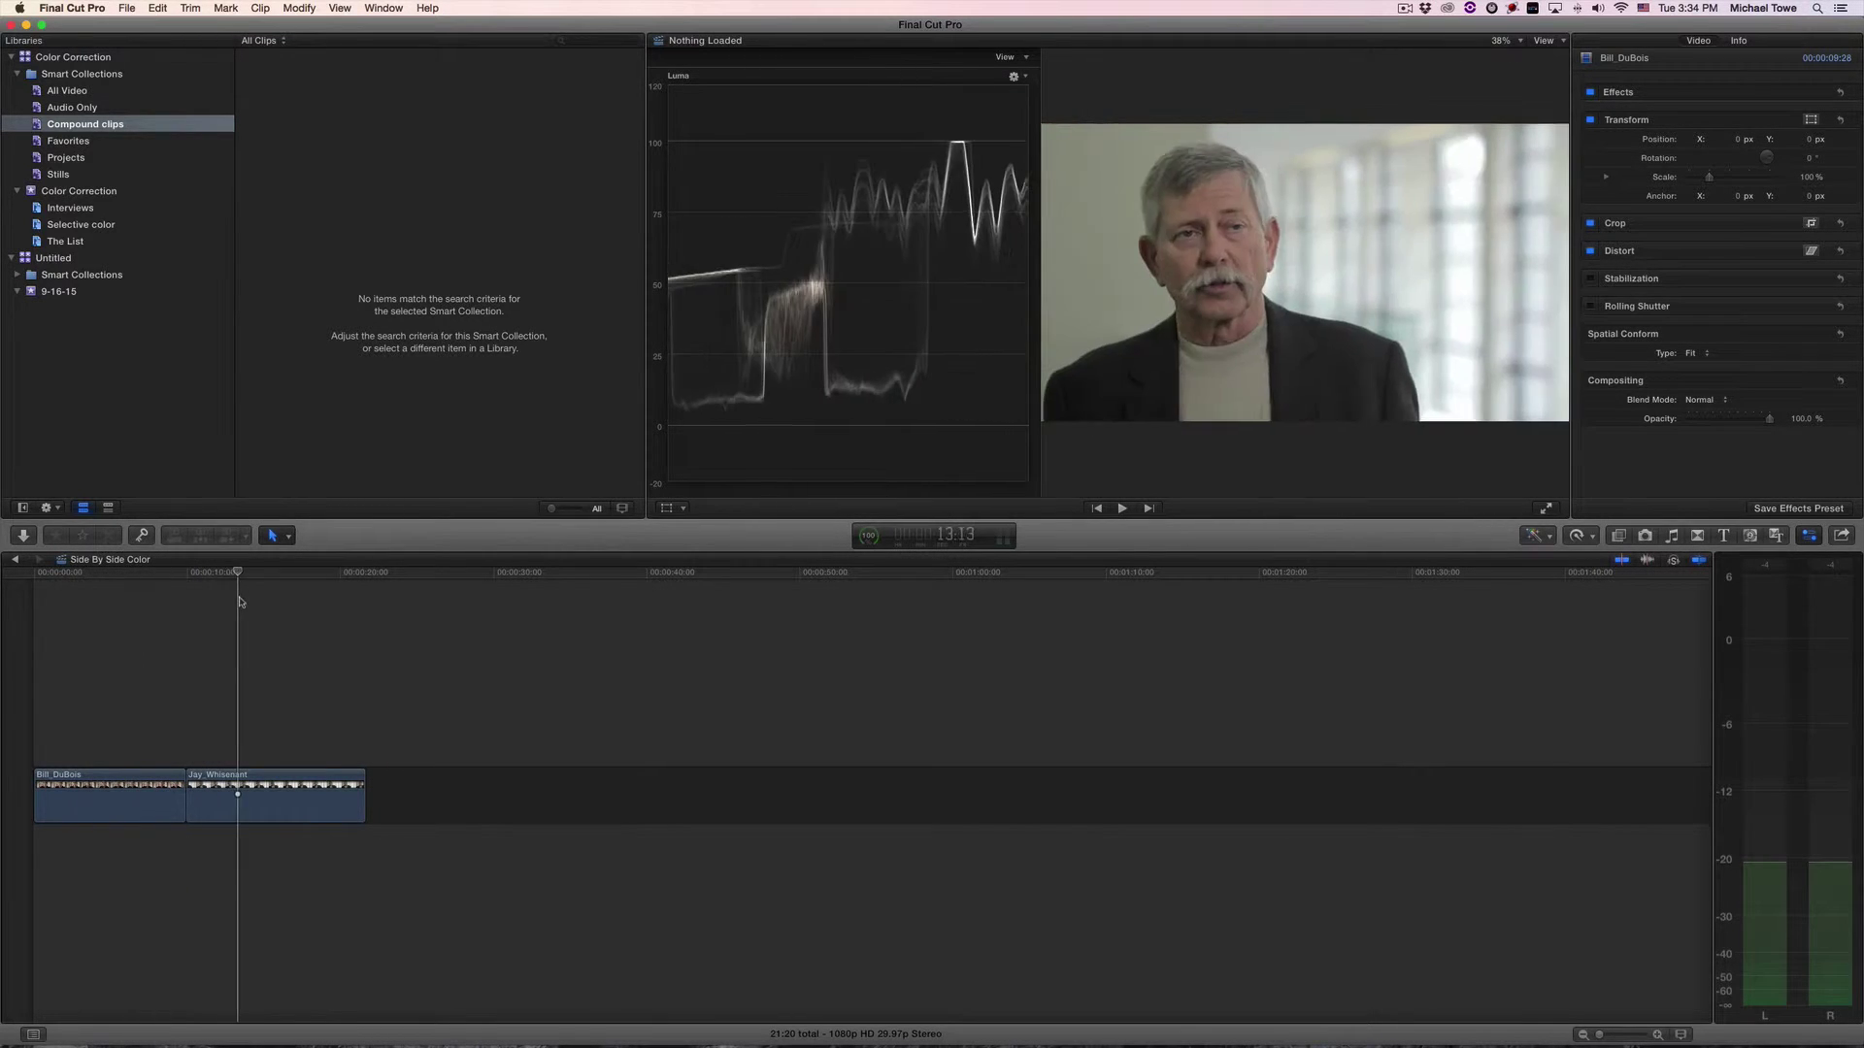
click(143, 596)
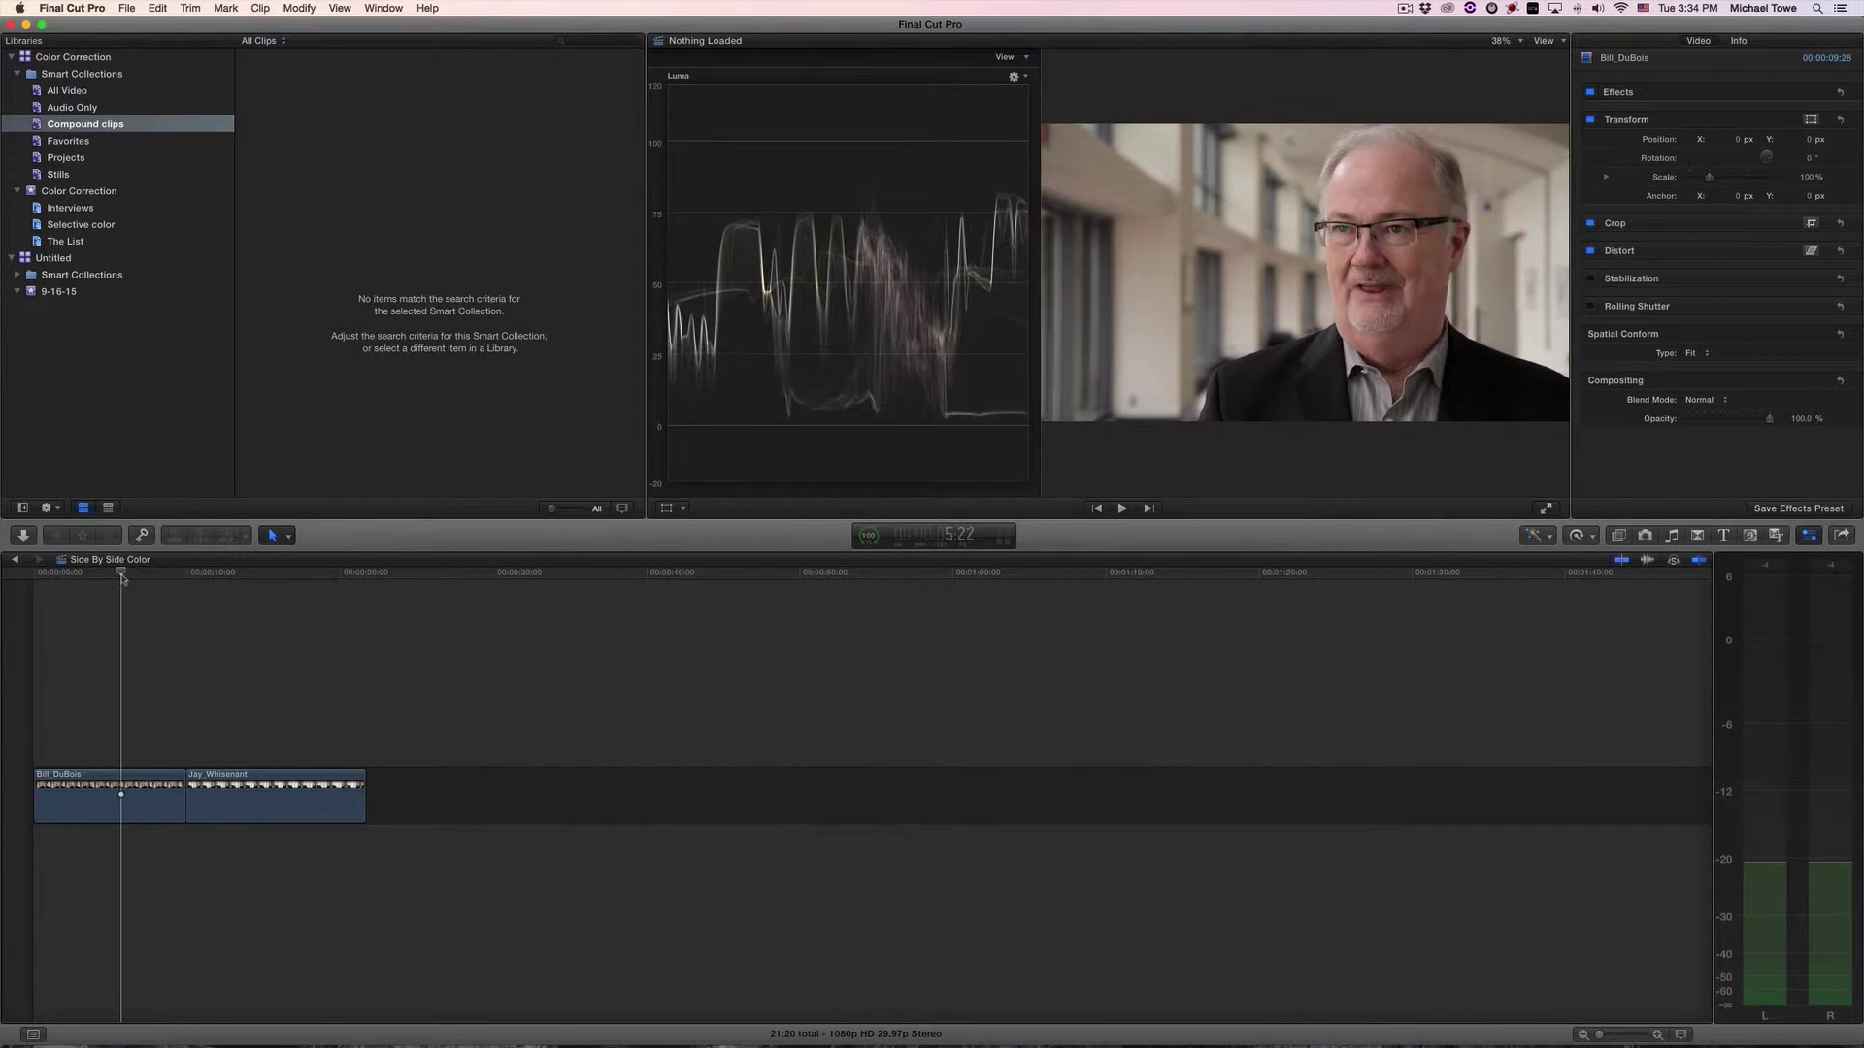
click(120, 796)
key(super+1)
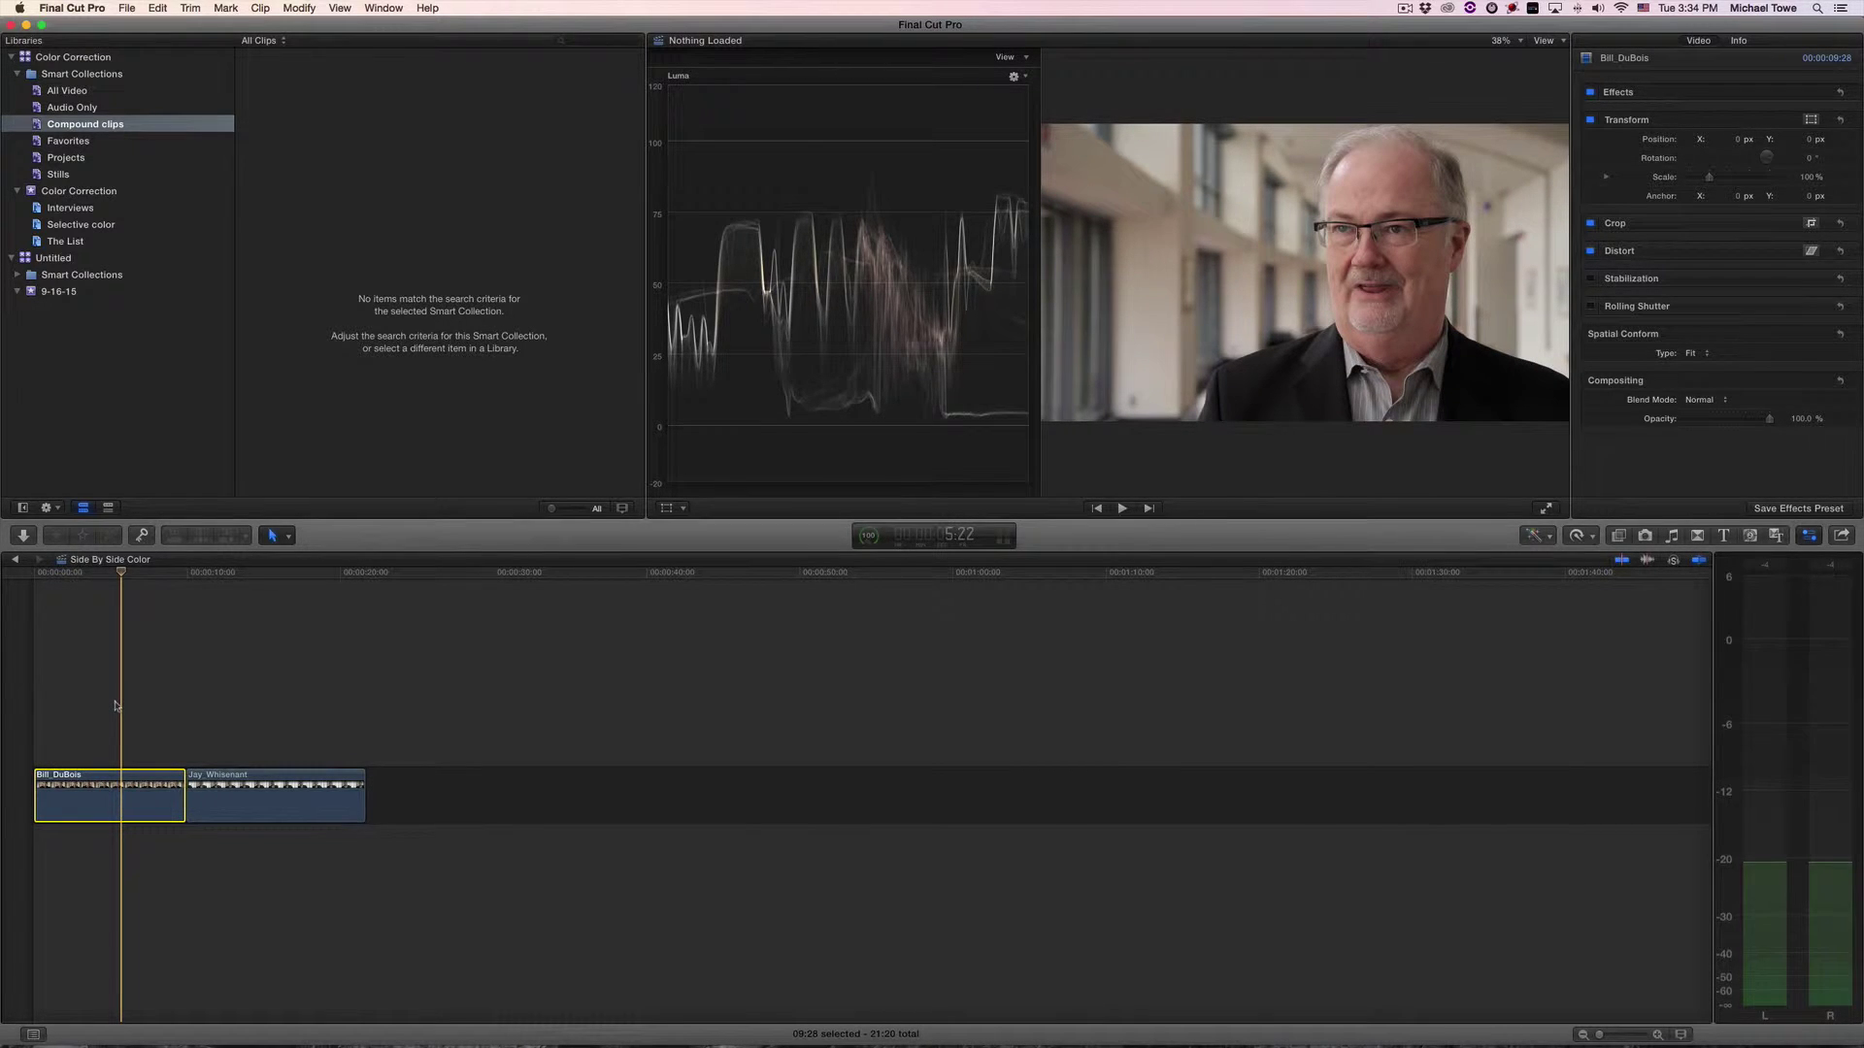
key(super+6)
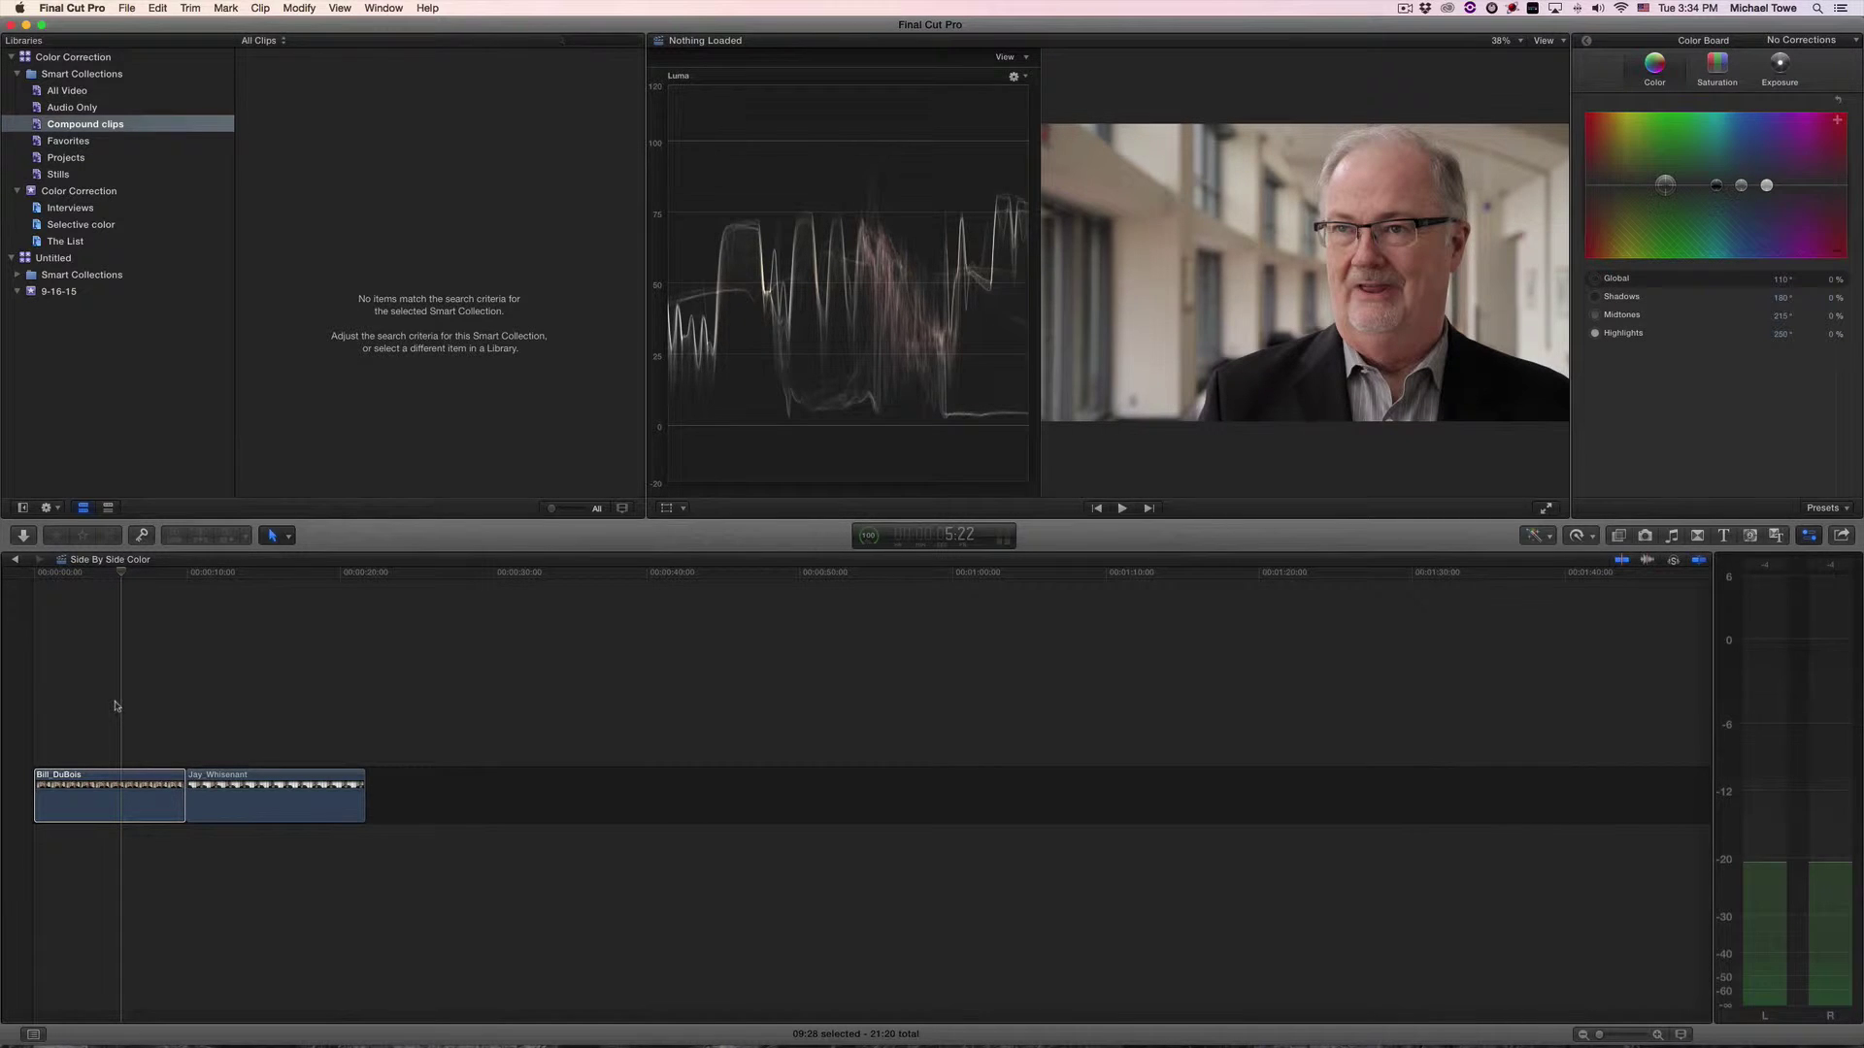
key(super+7)
key(super+7)
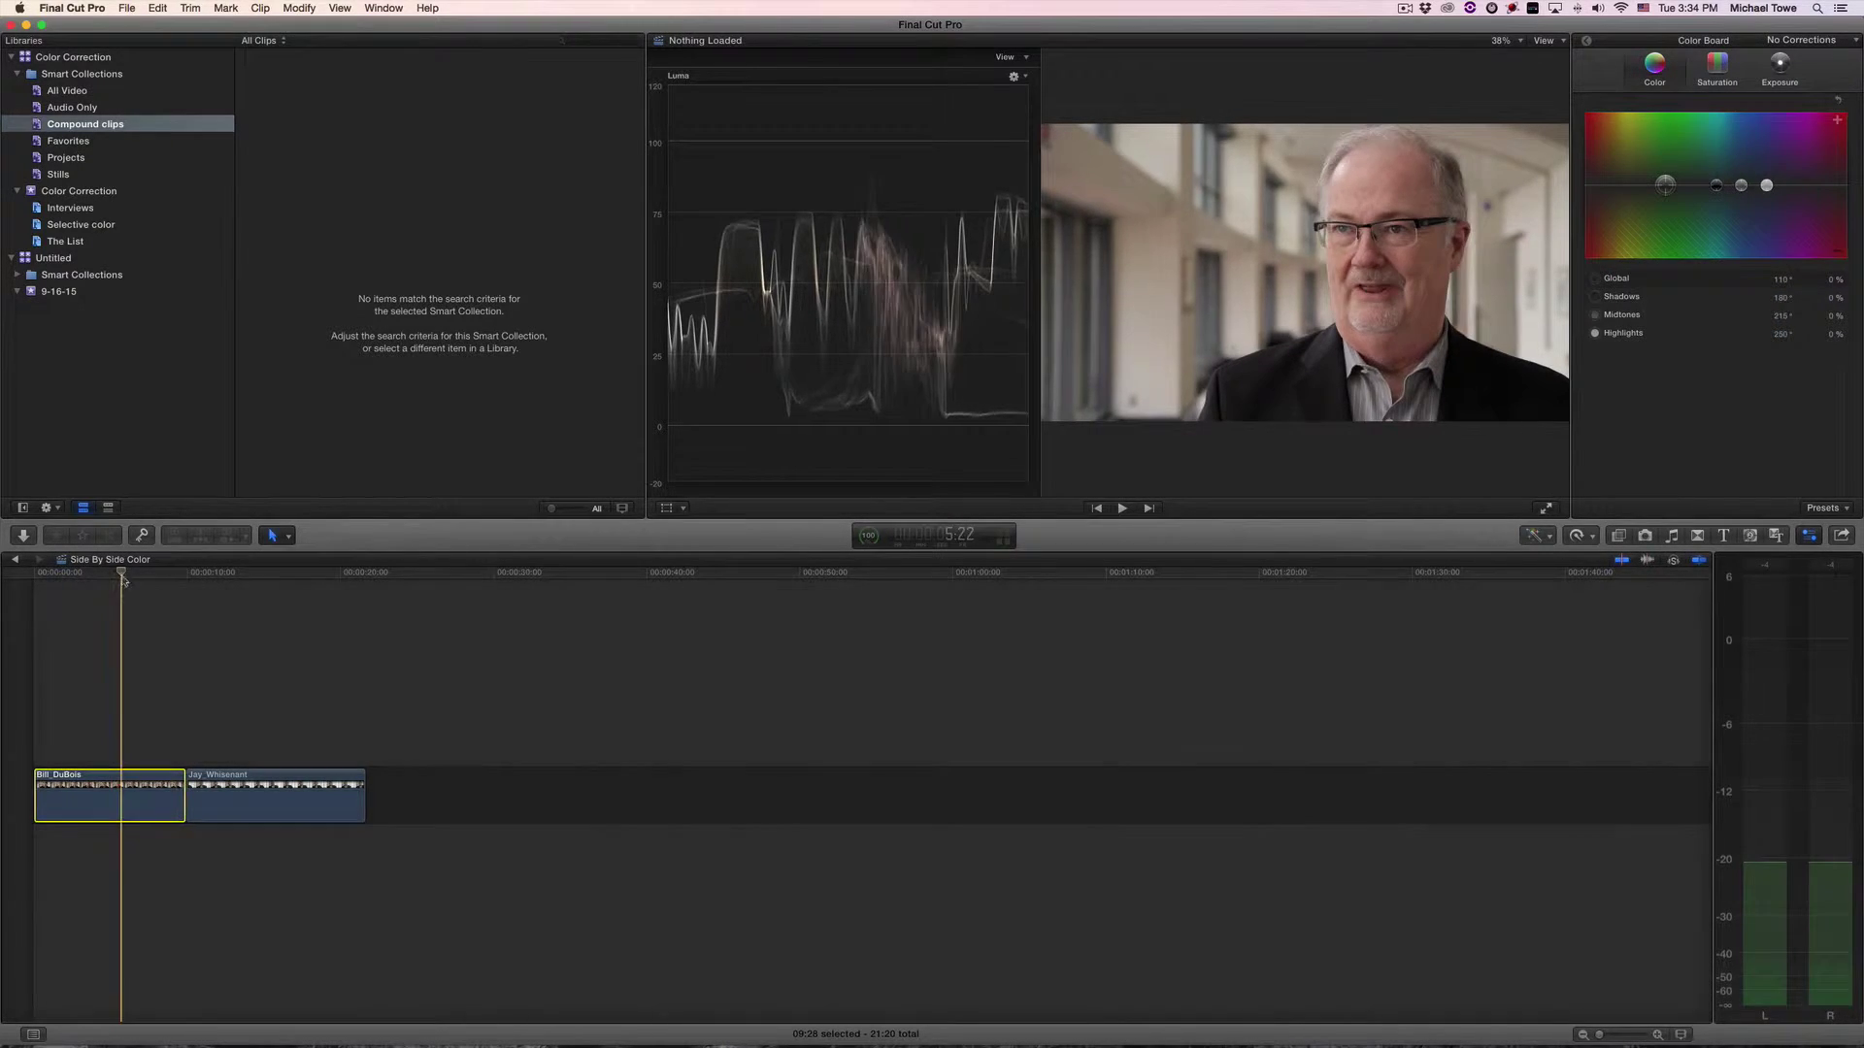
click(121, 574)
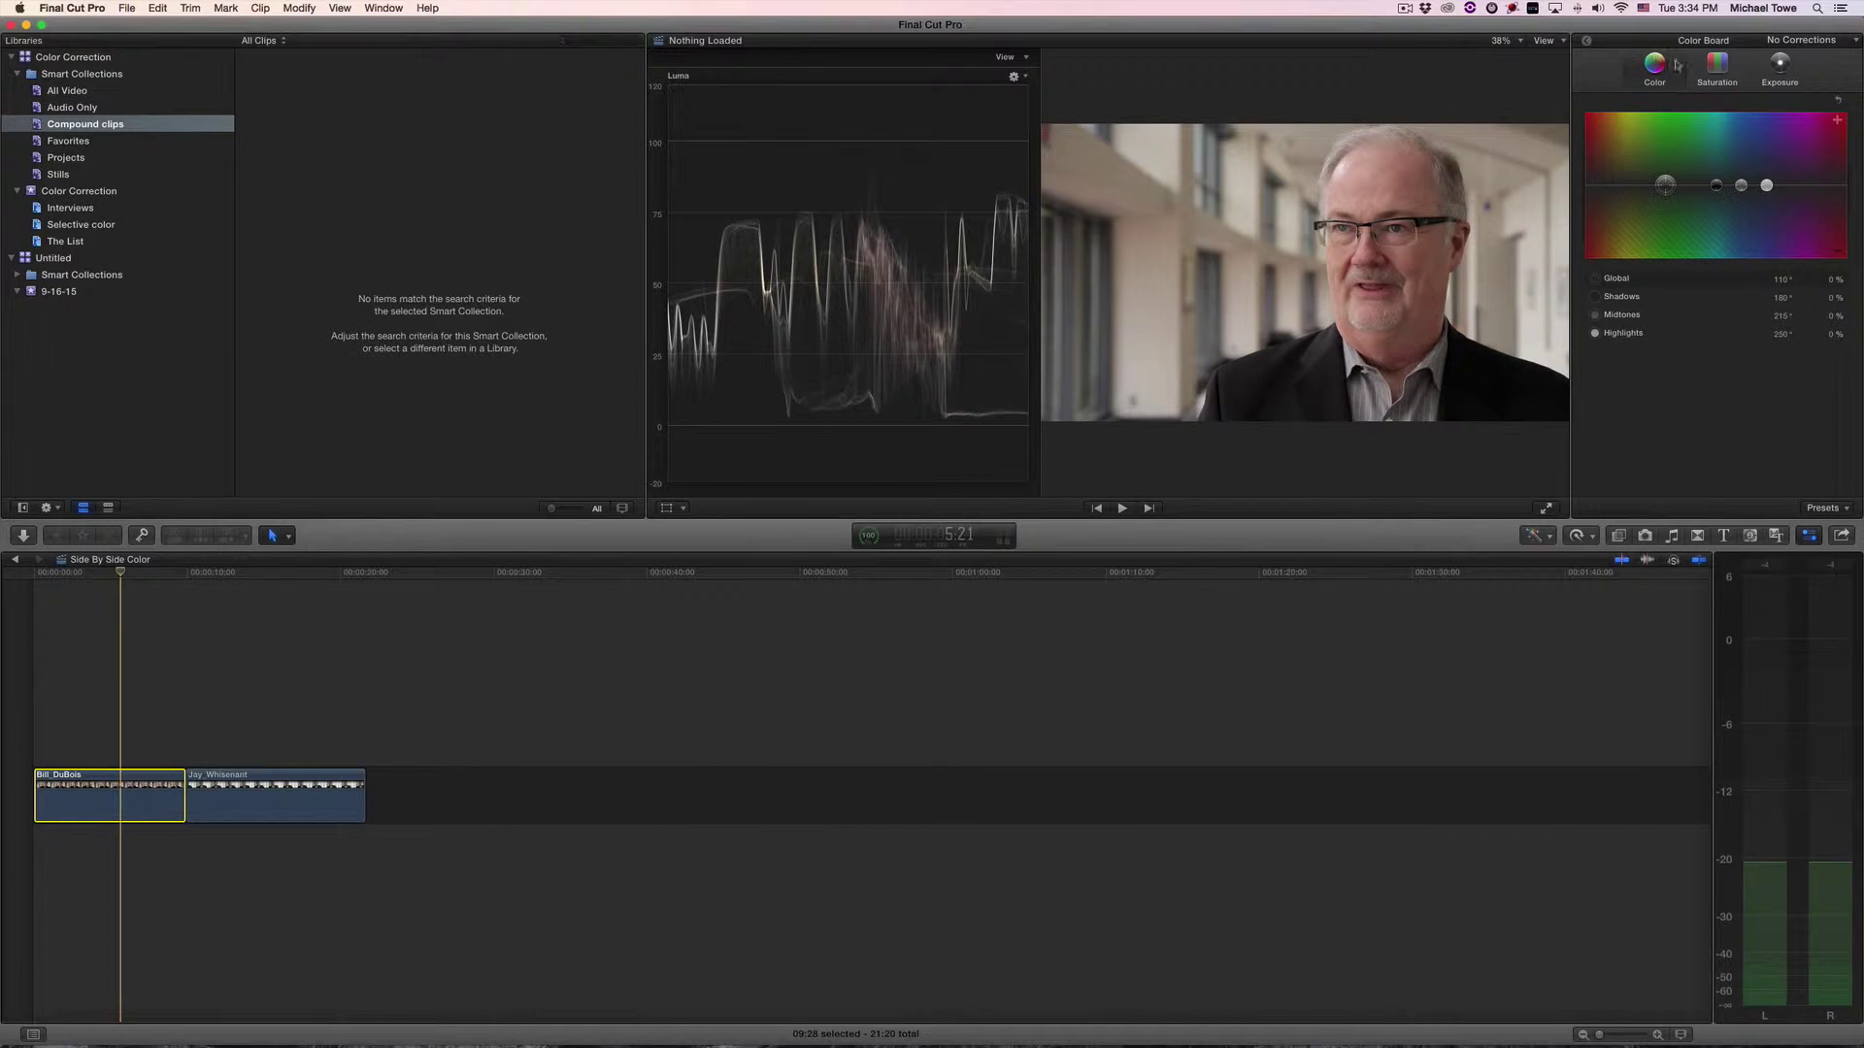
click(1781, 66)
drag(1656, 184, 1658, 189)
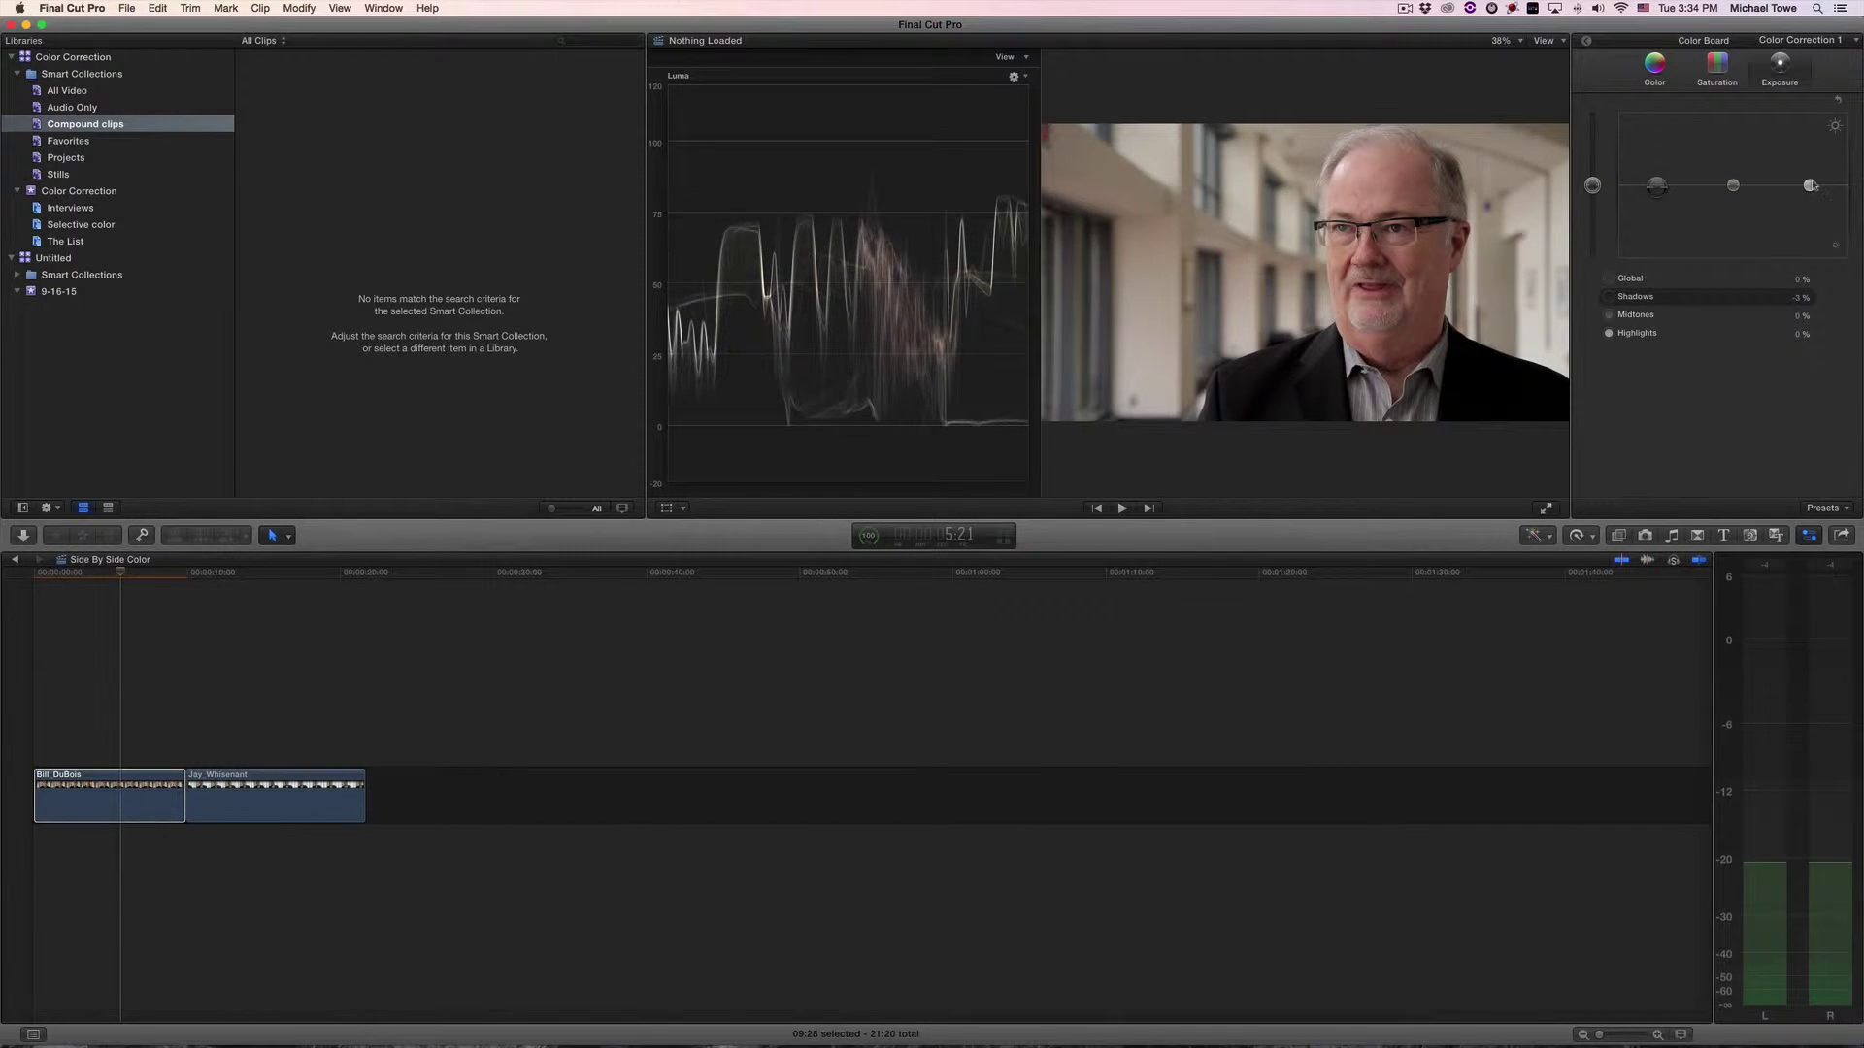
drag(1811, 185, 1595, 171)
click(1718, 70)
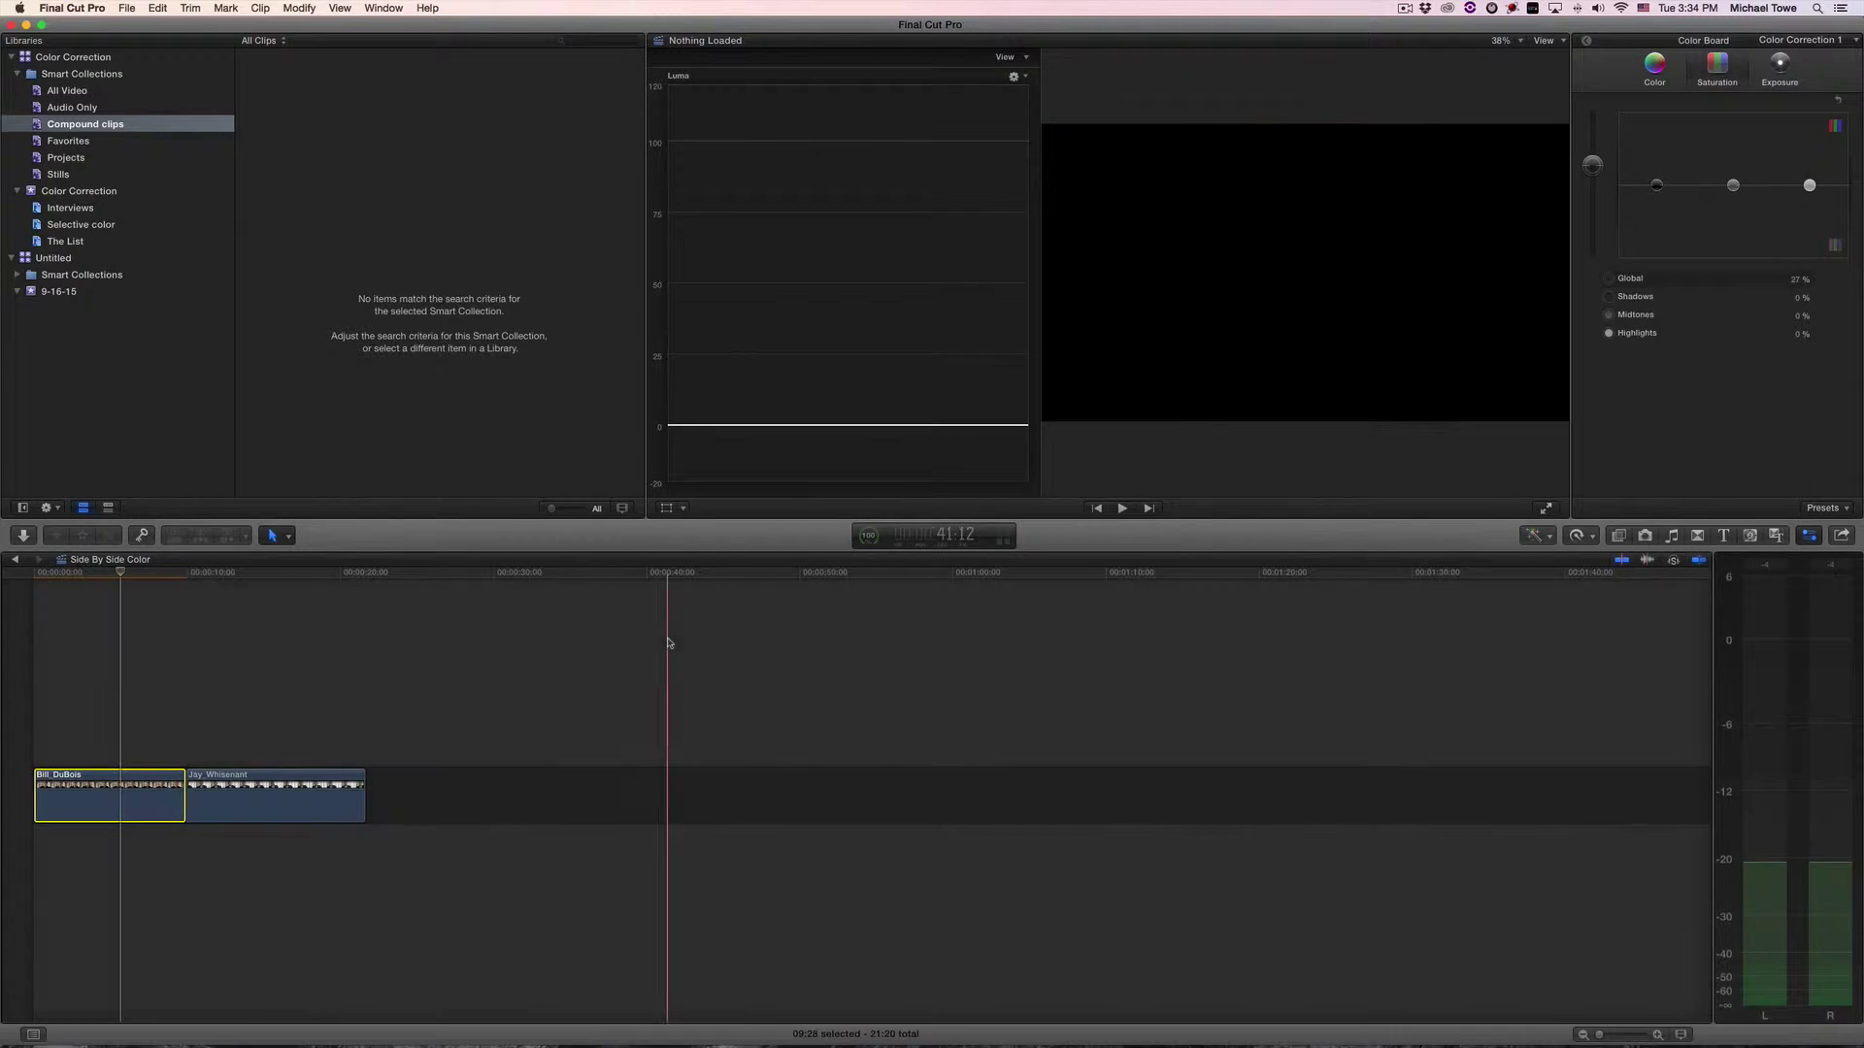
click(121, 573)
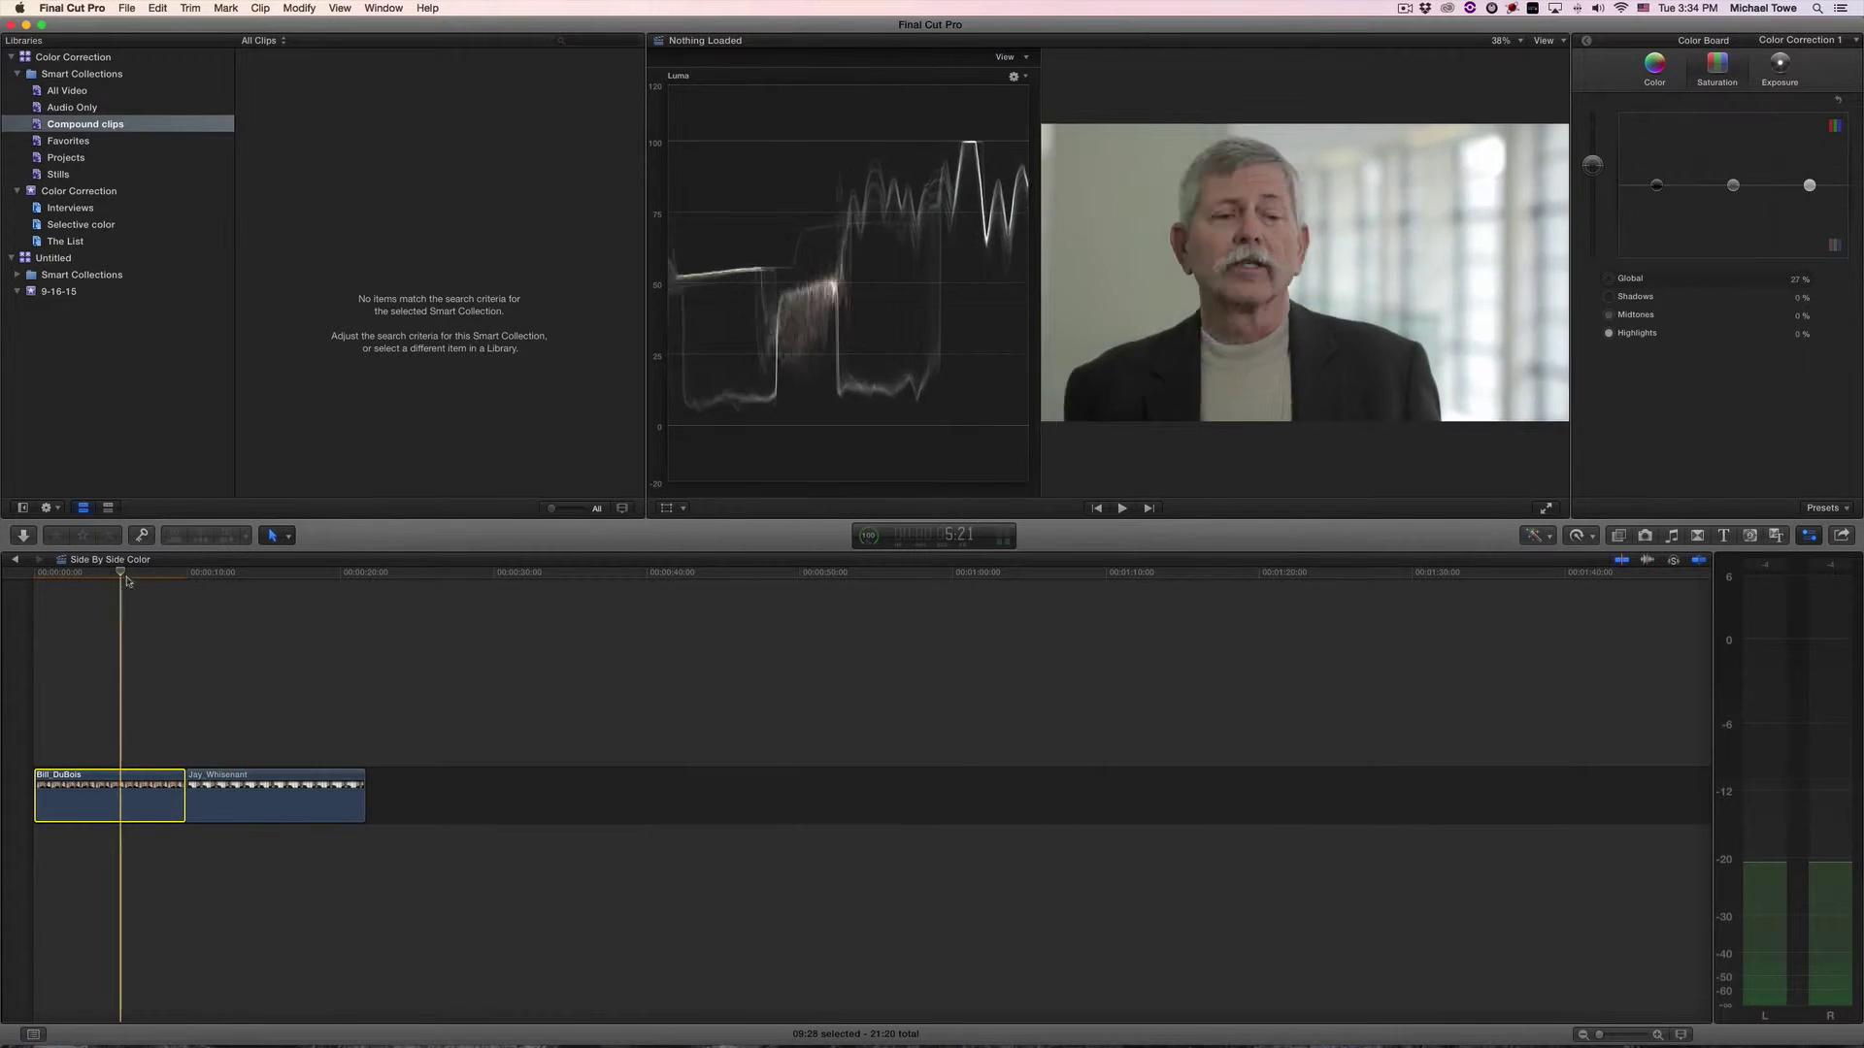
mouse_move(121, 572)
mouse_down()
mouse_move(84, 574)
mouse_move(117, 578)
mouse_up()
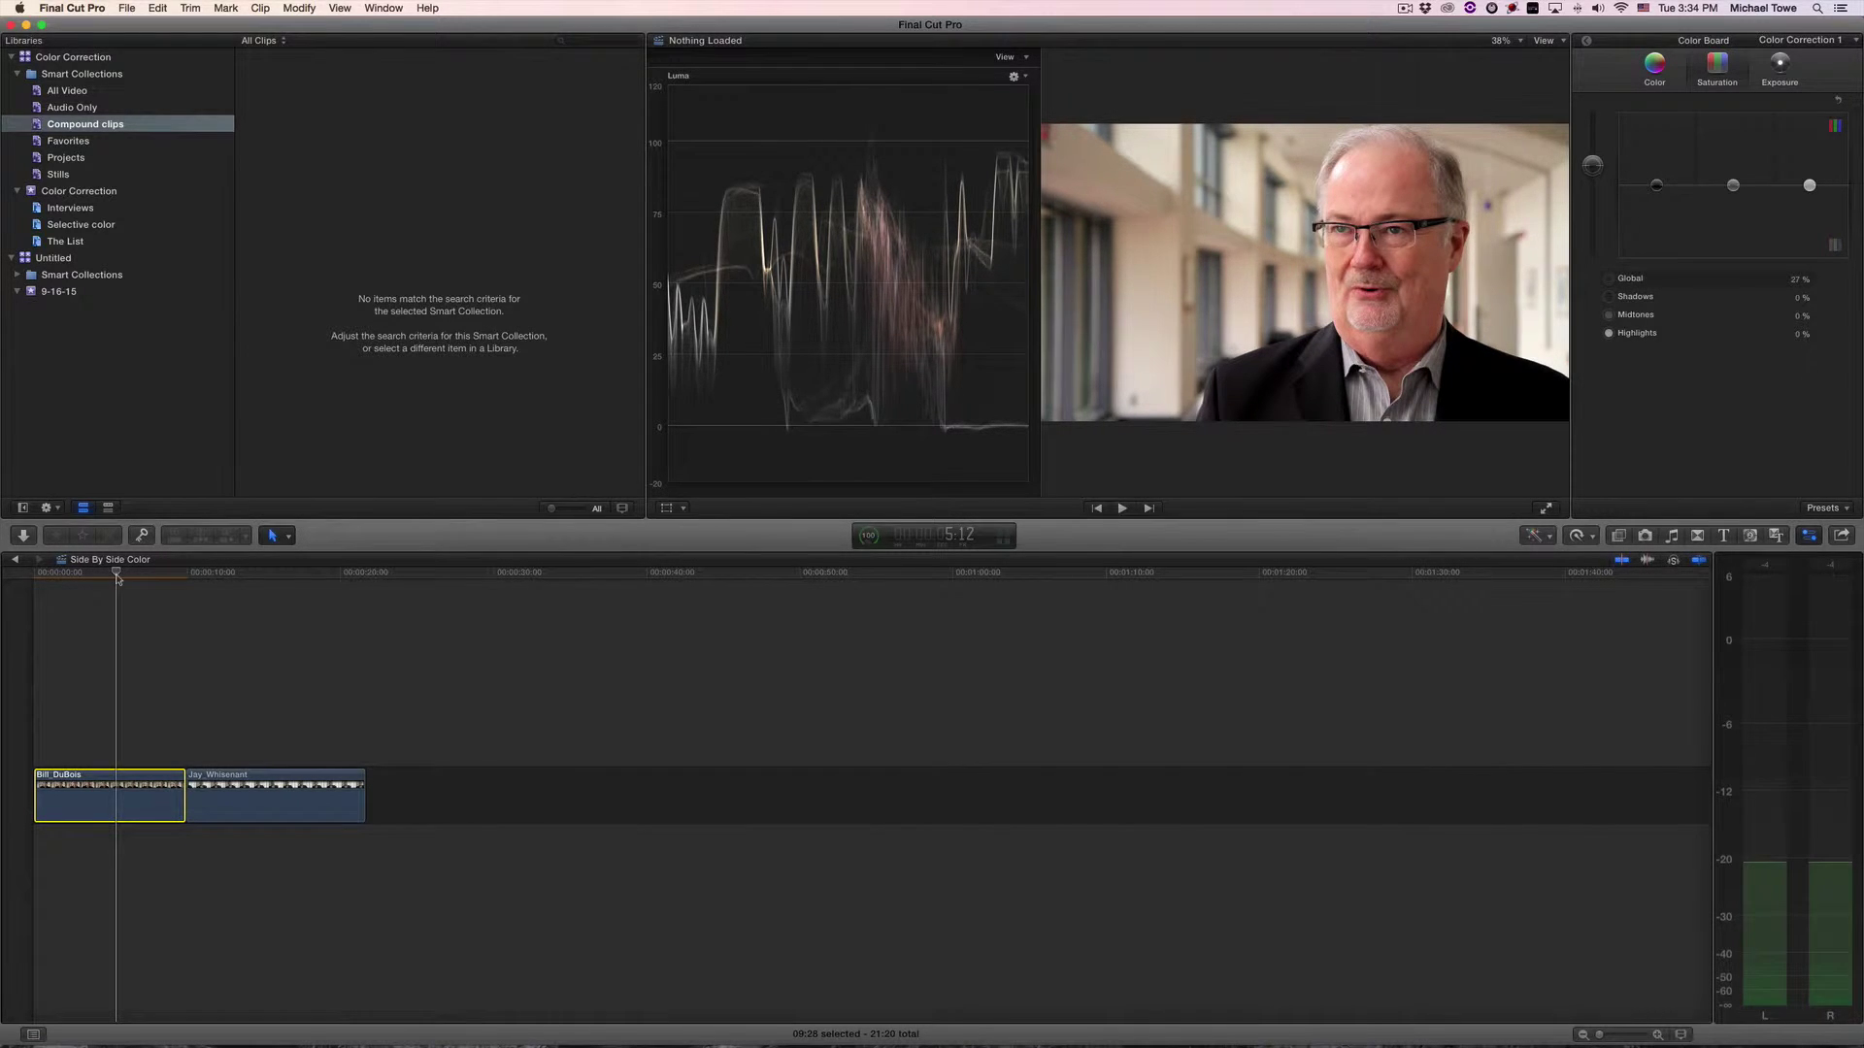
mouse_move(117, 577)
mouse_down()
mouse_move(260, 579)
mouse_move(97, 577)
mouse_move(293, 578)
mouse_move(126, 580)
mouse_up()
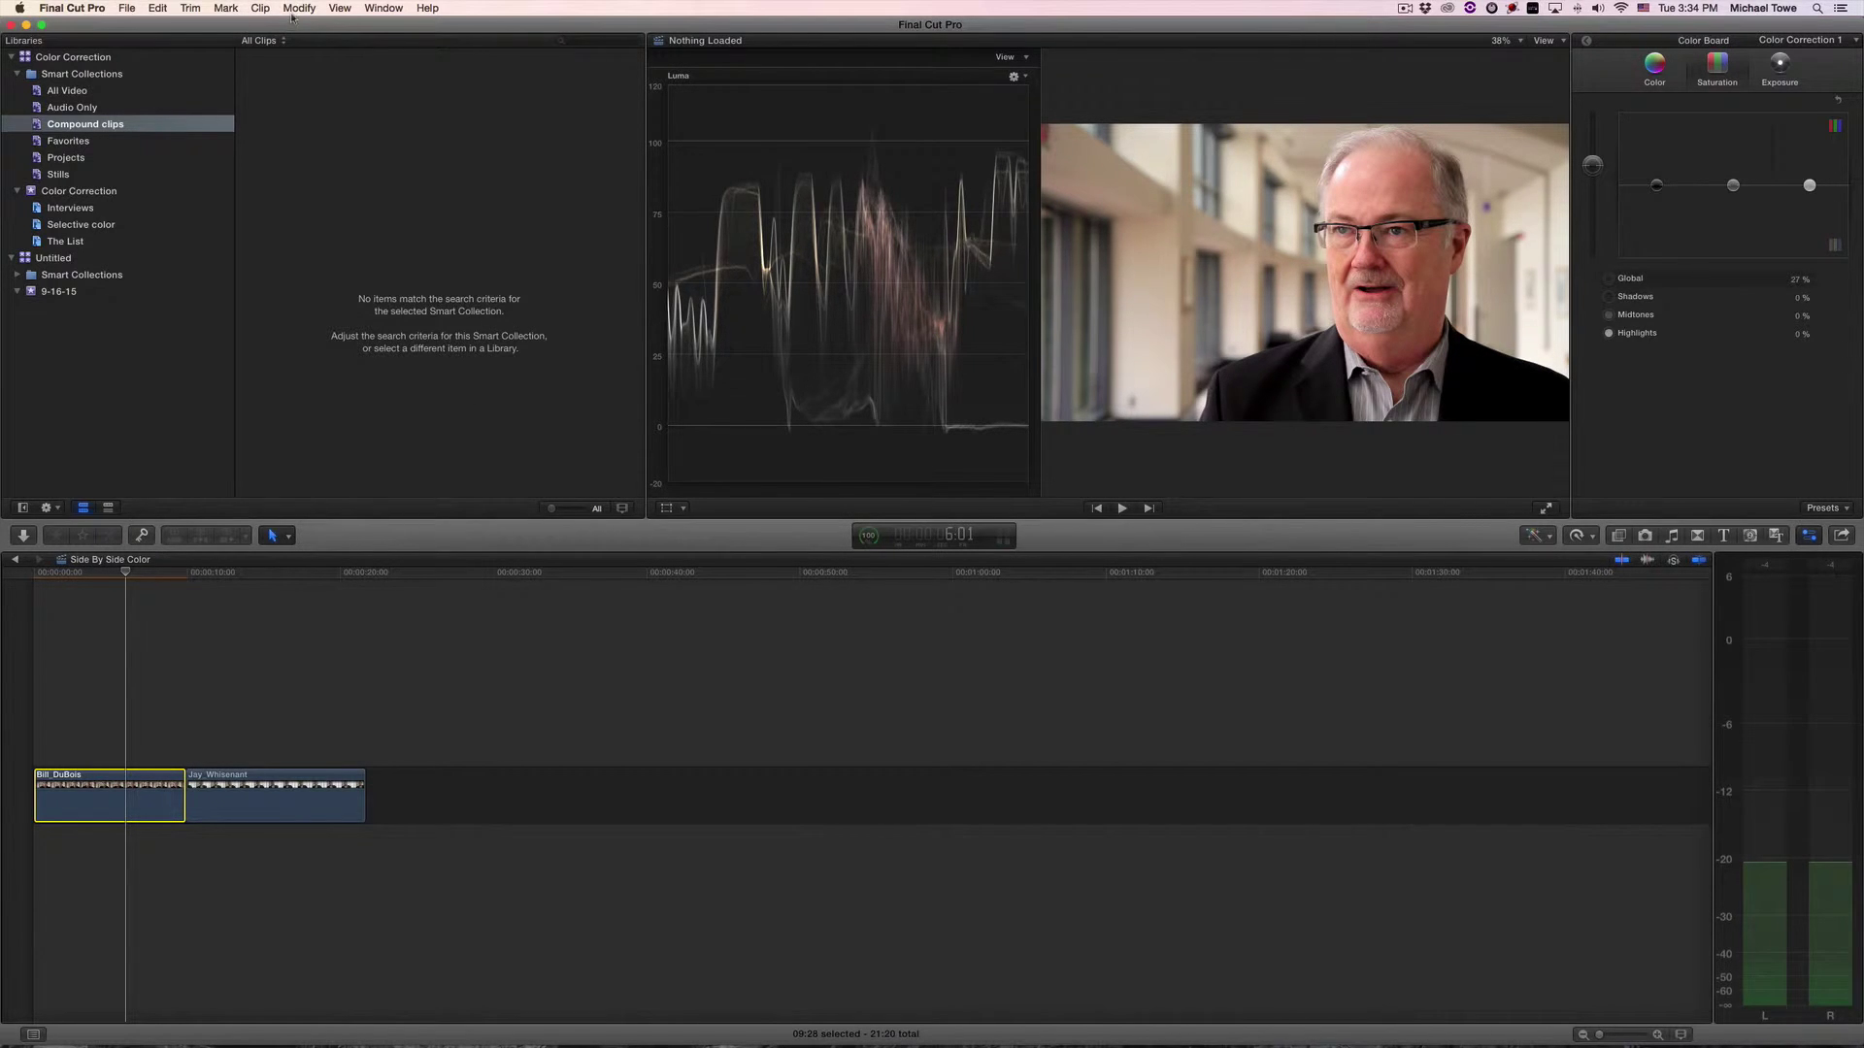
click(370, 12)
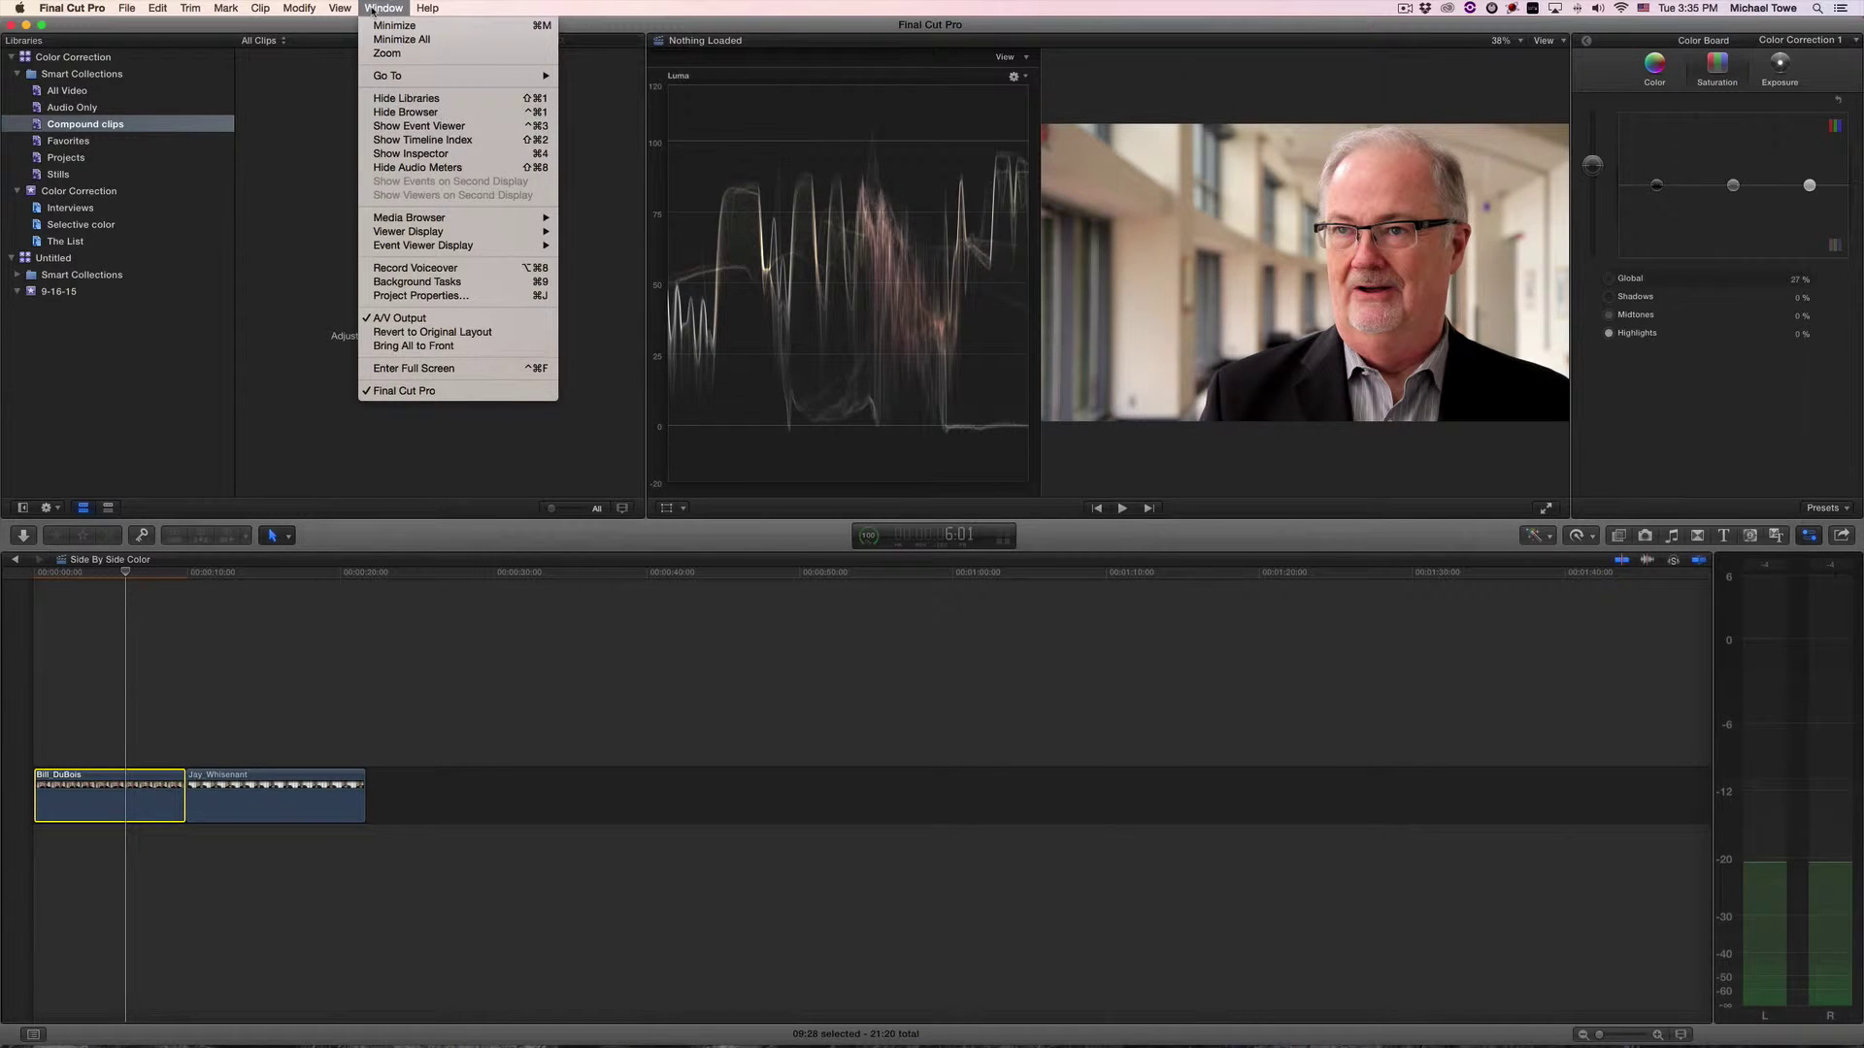
click(424, 126)
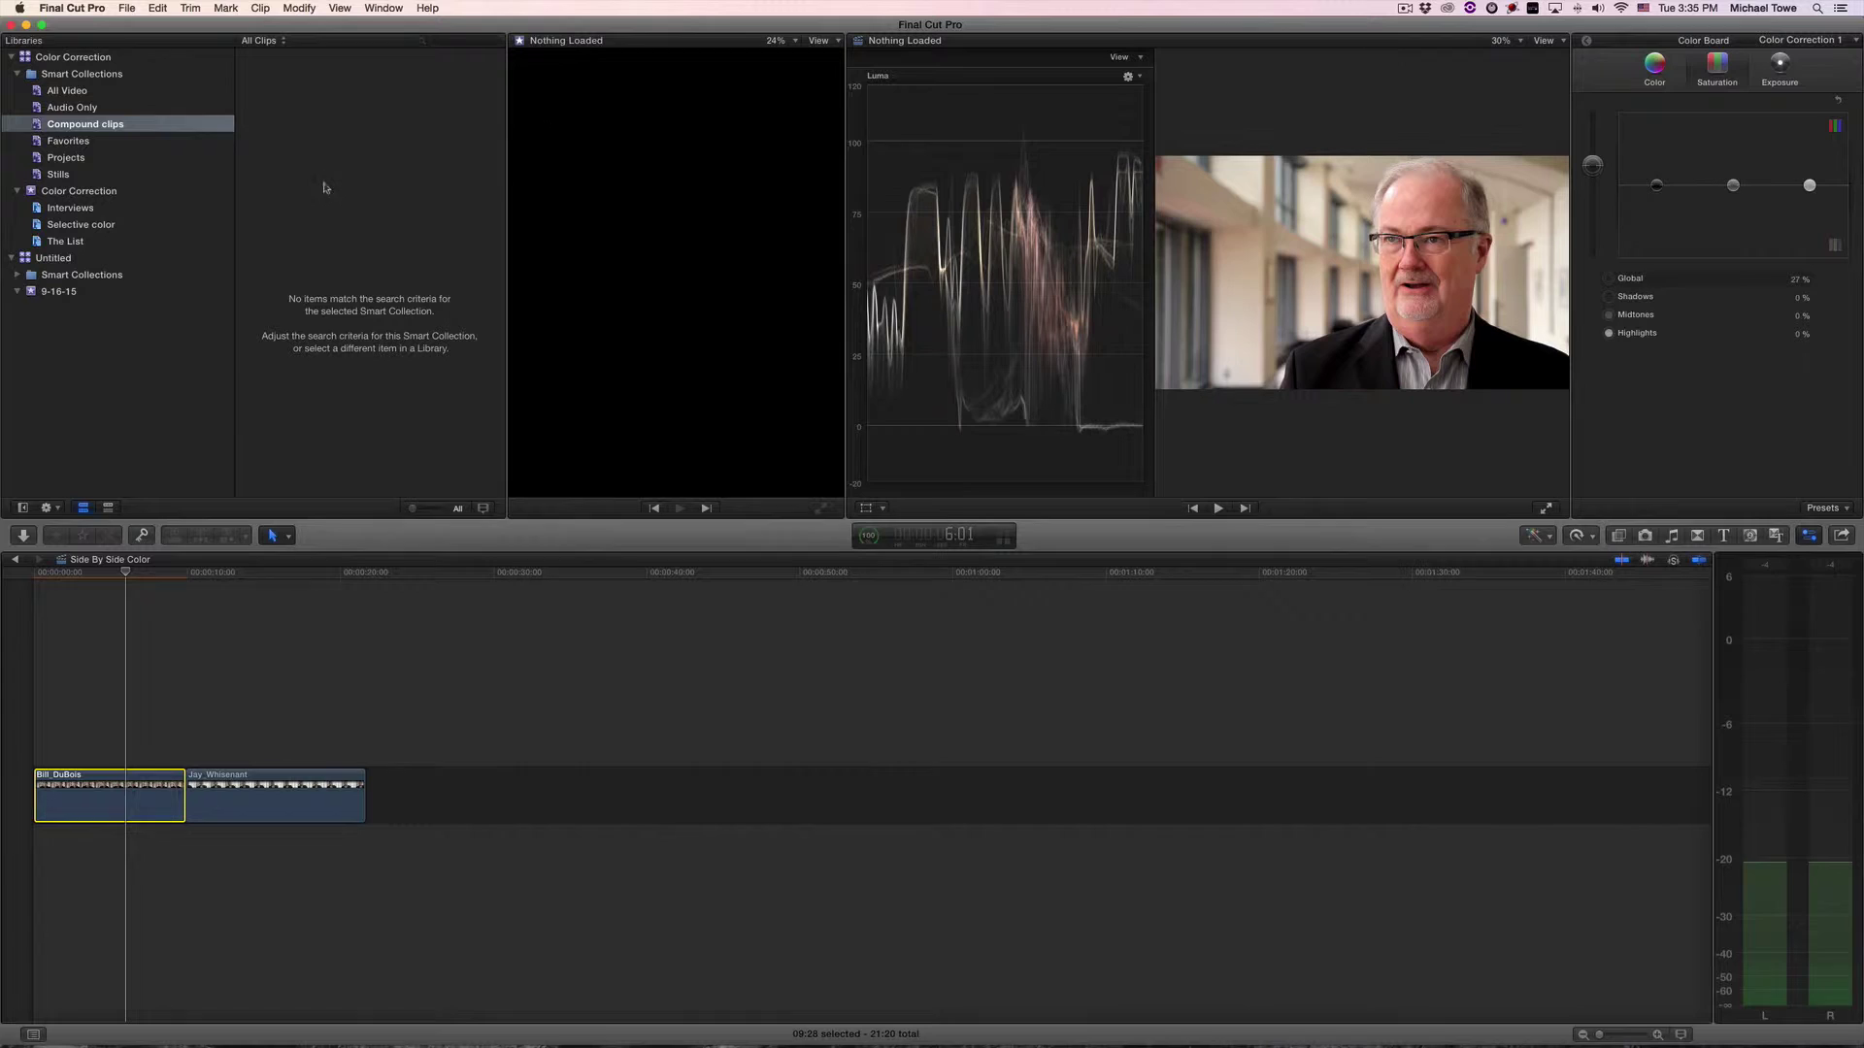
click(75, 209)
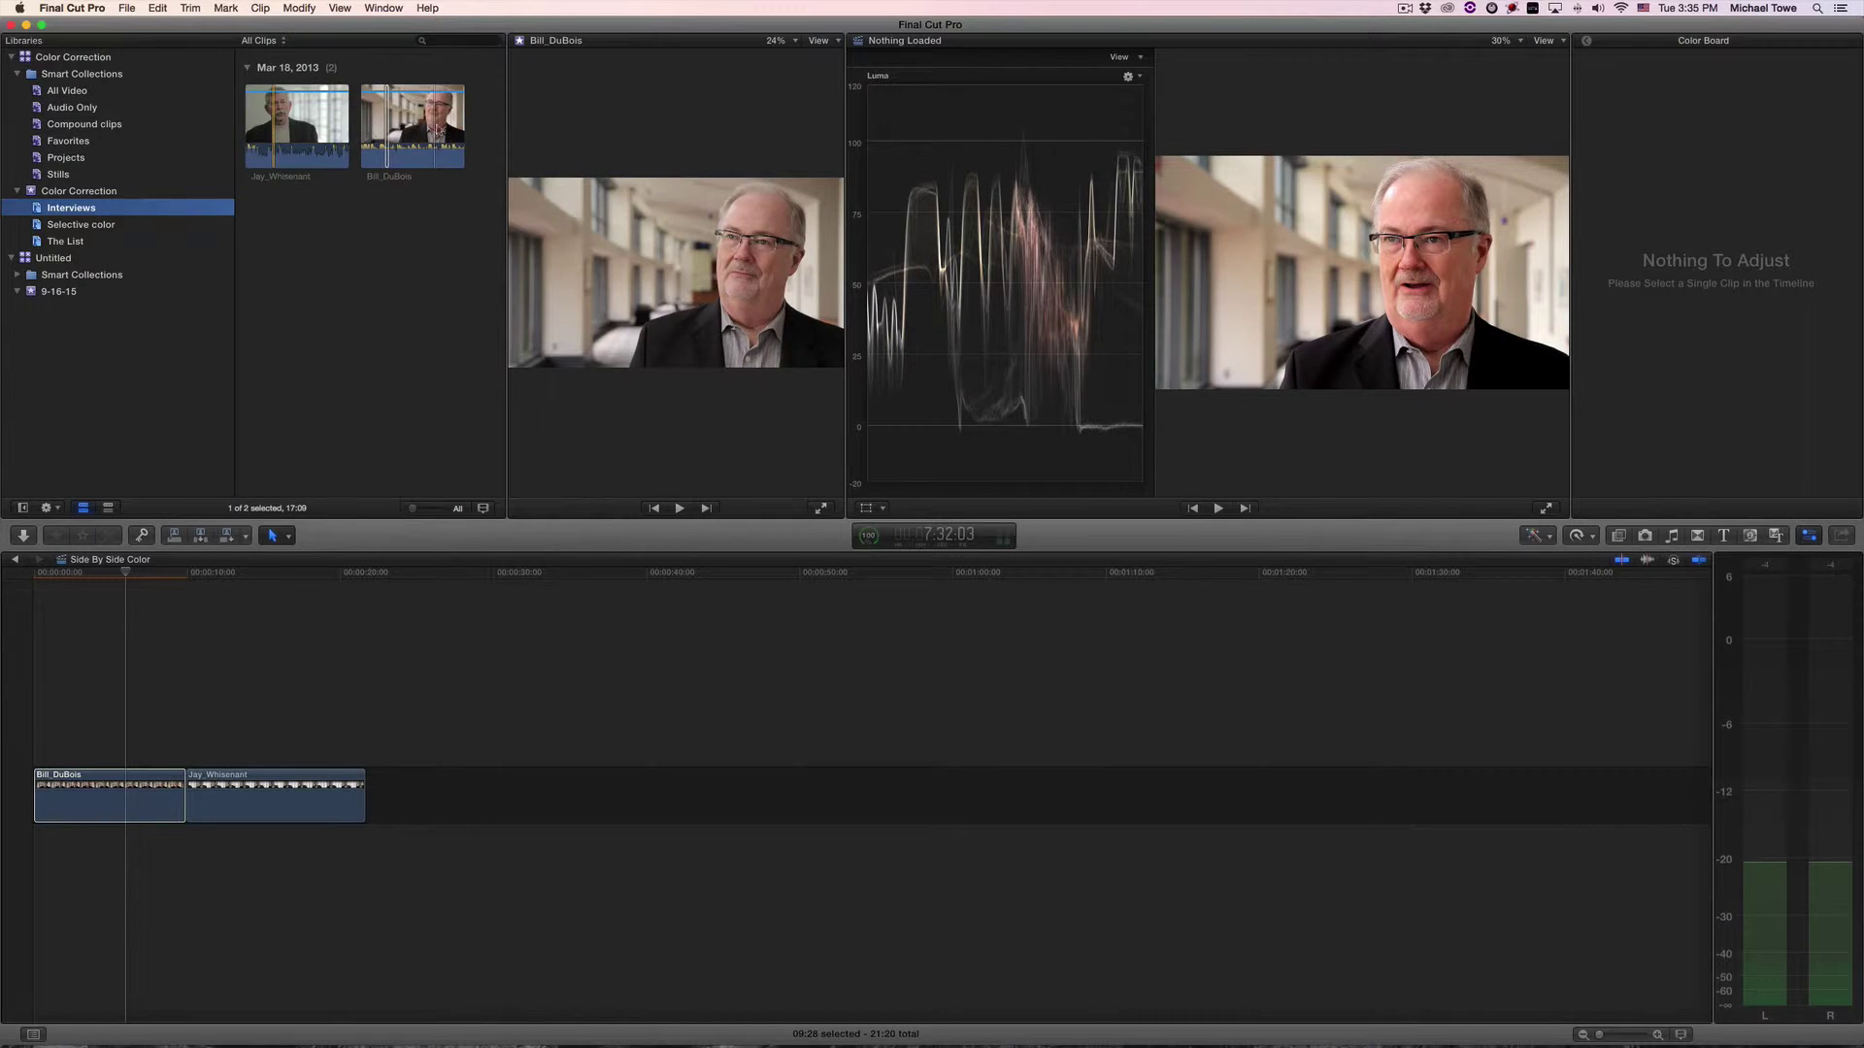
click(387, 117)
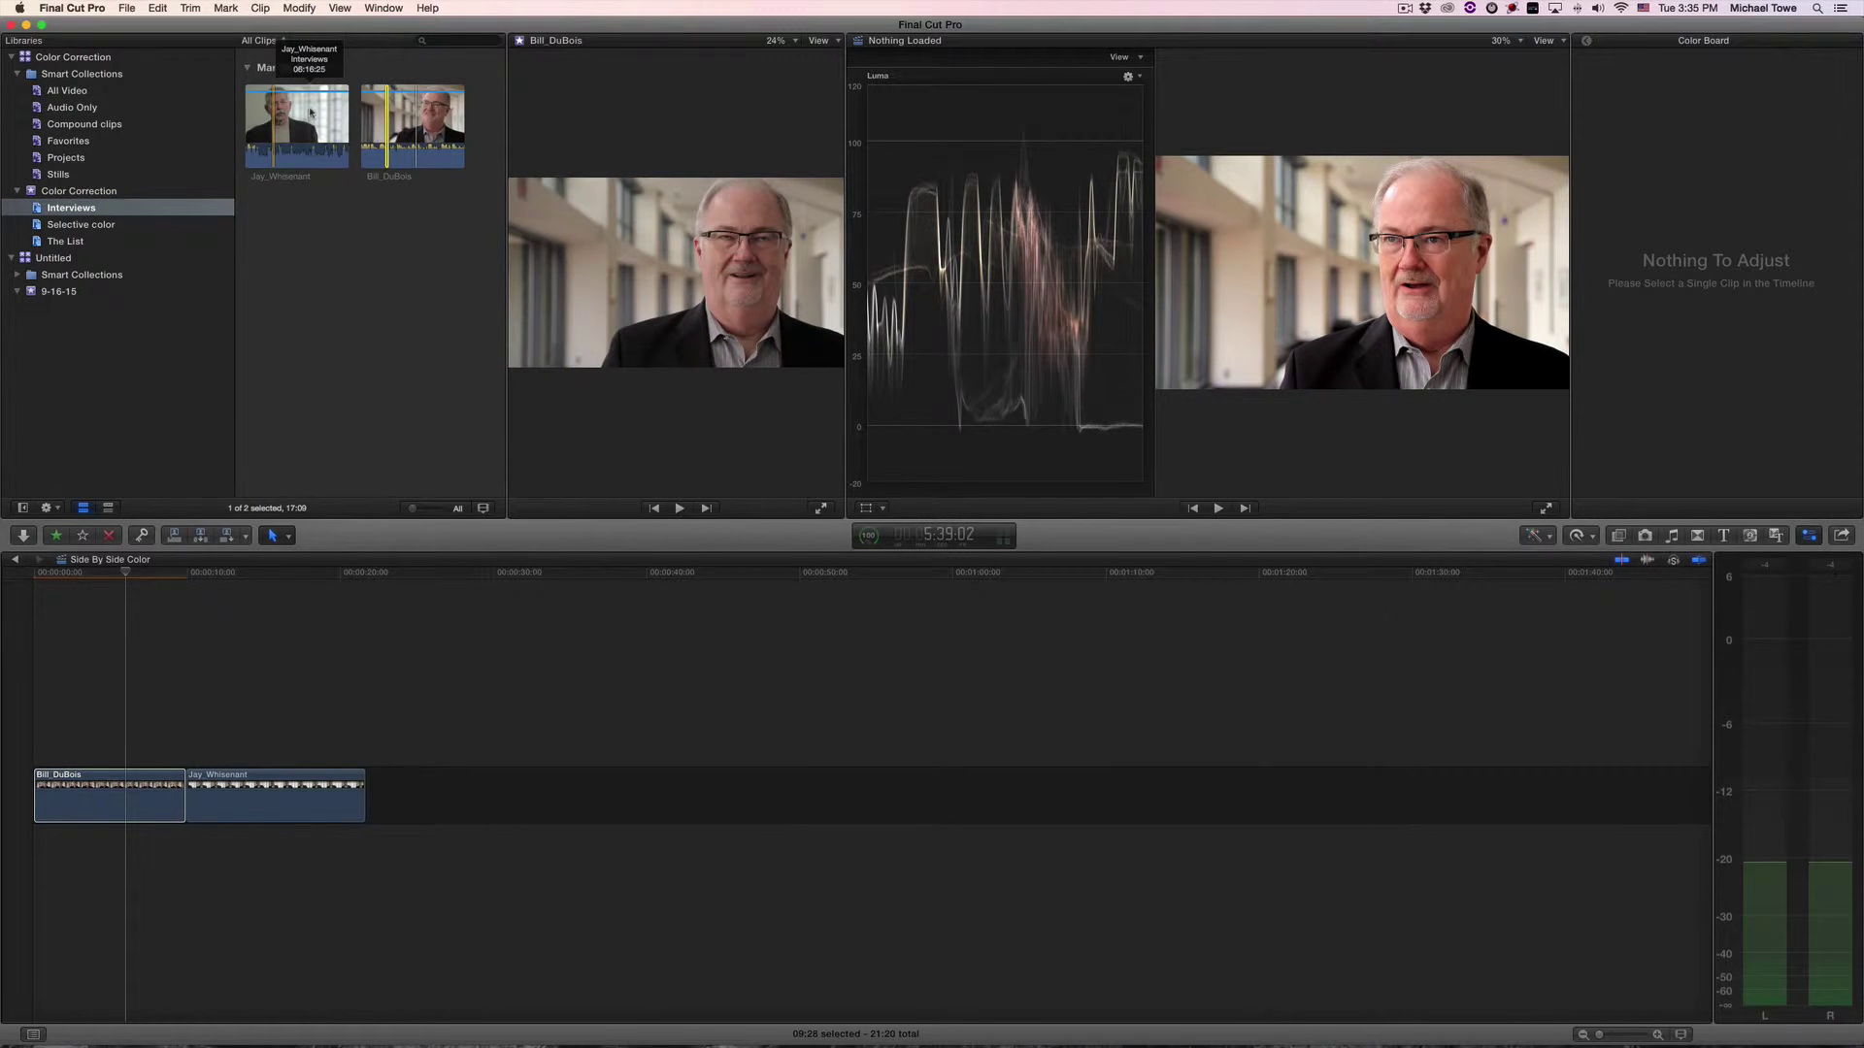
click(273, 122)
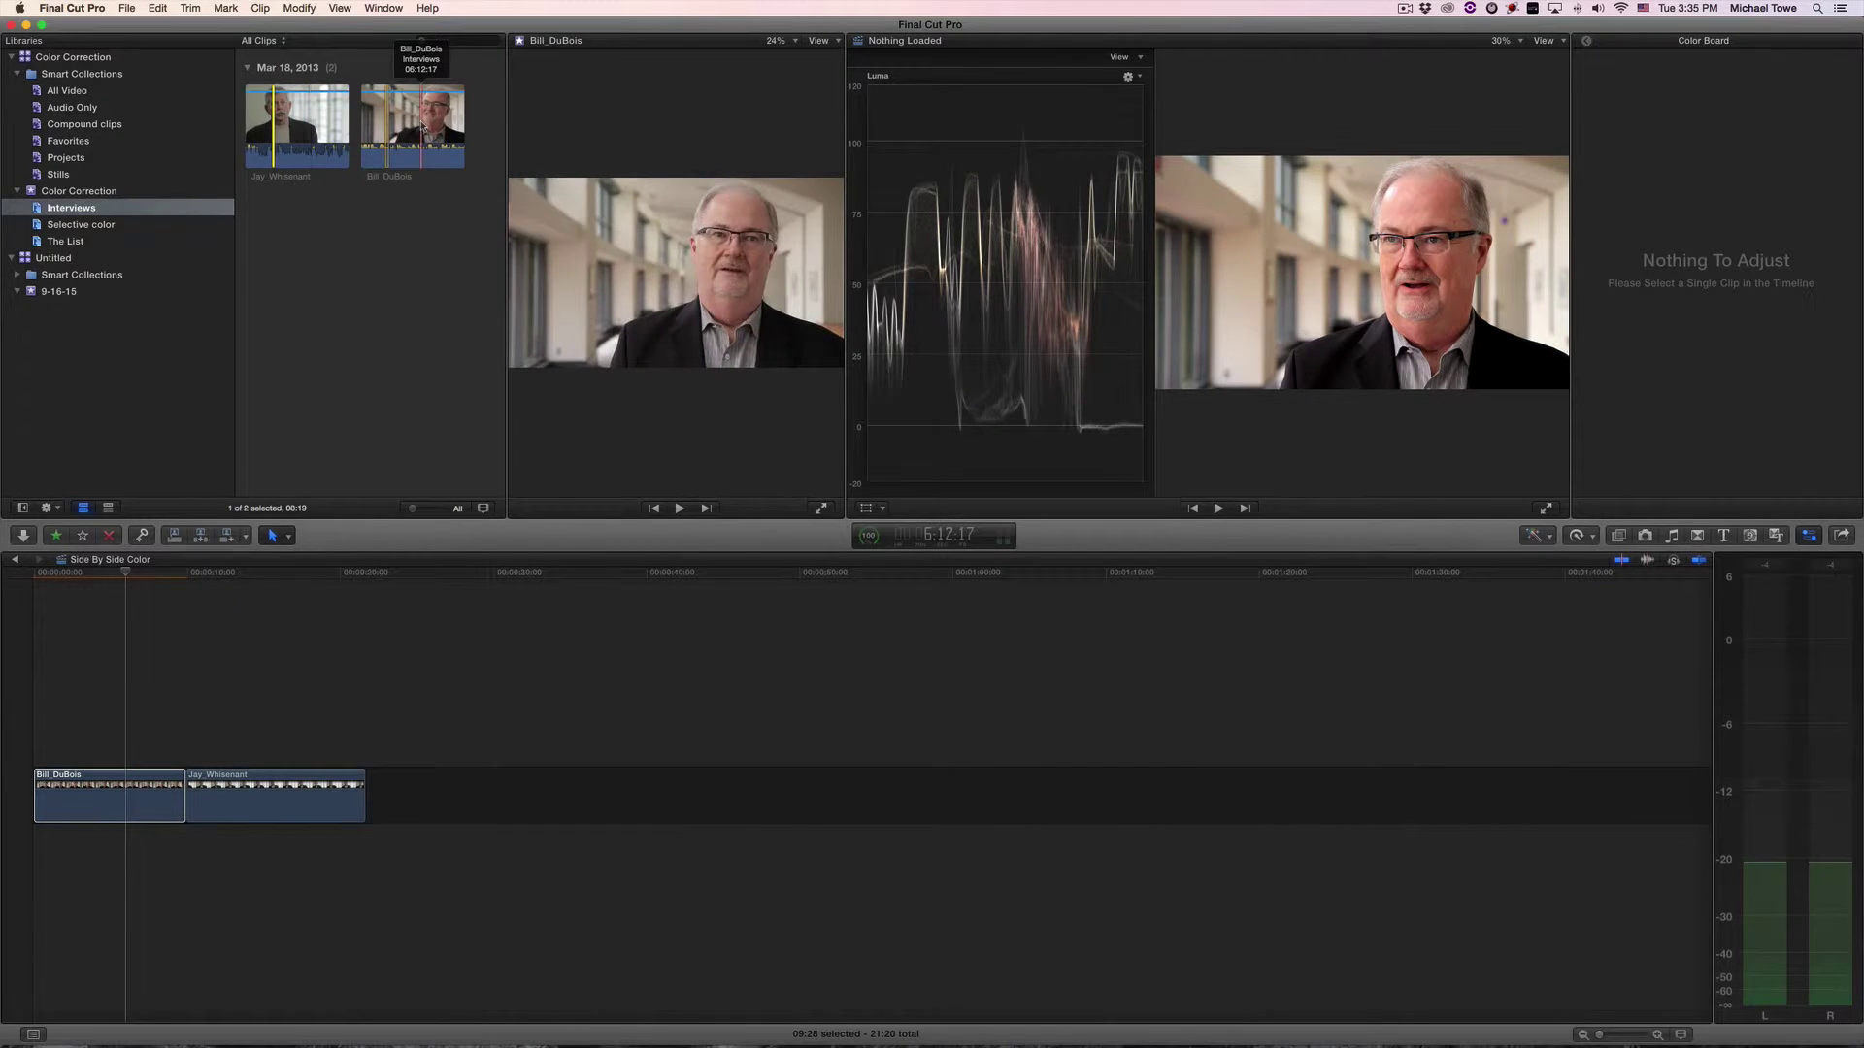
click(424, 126)
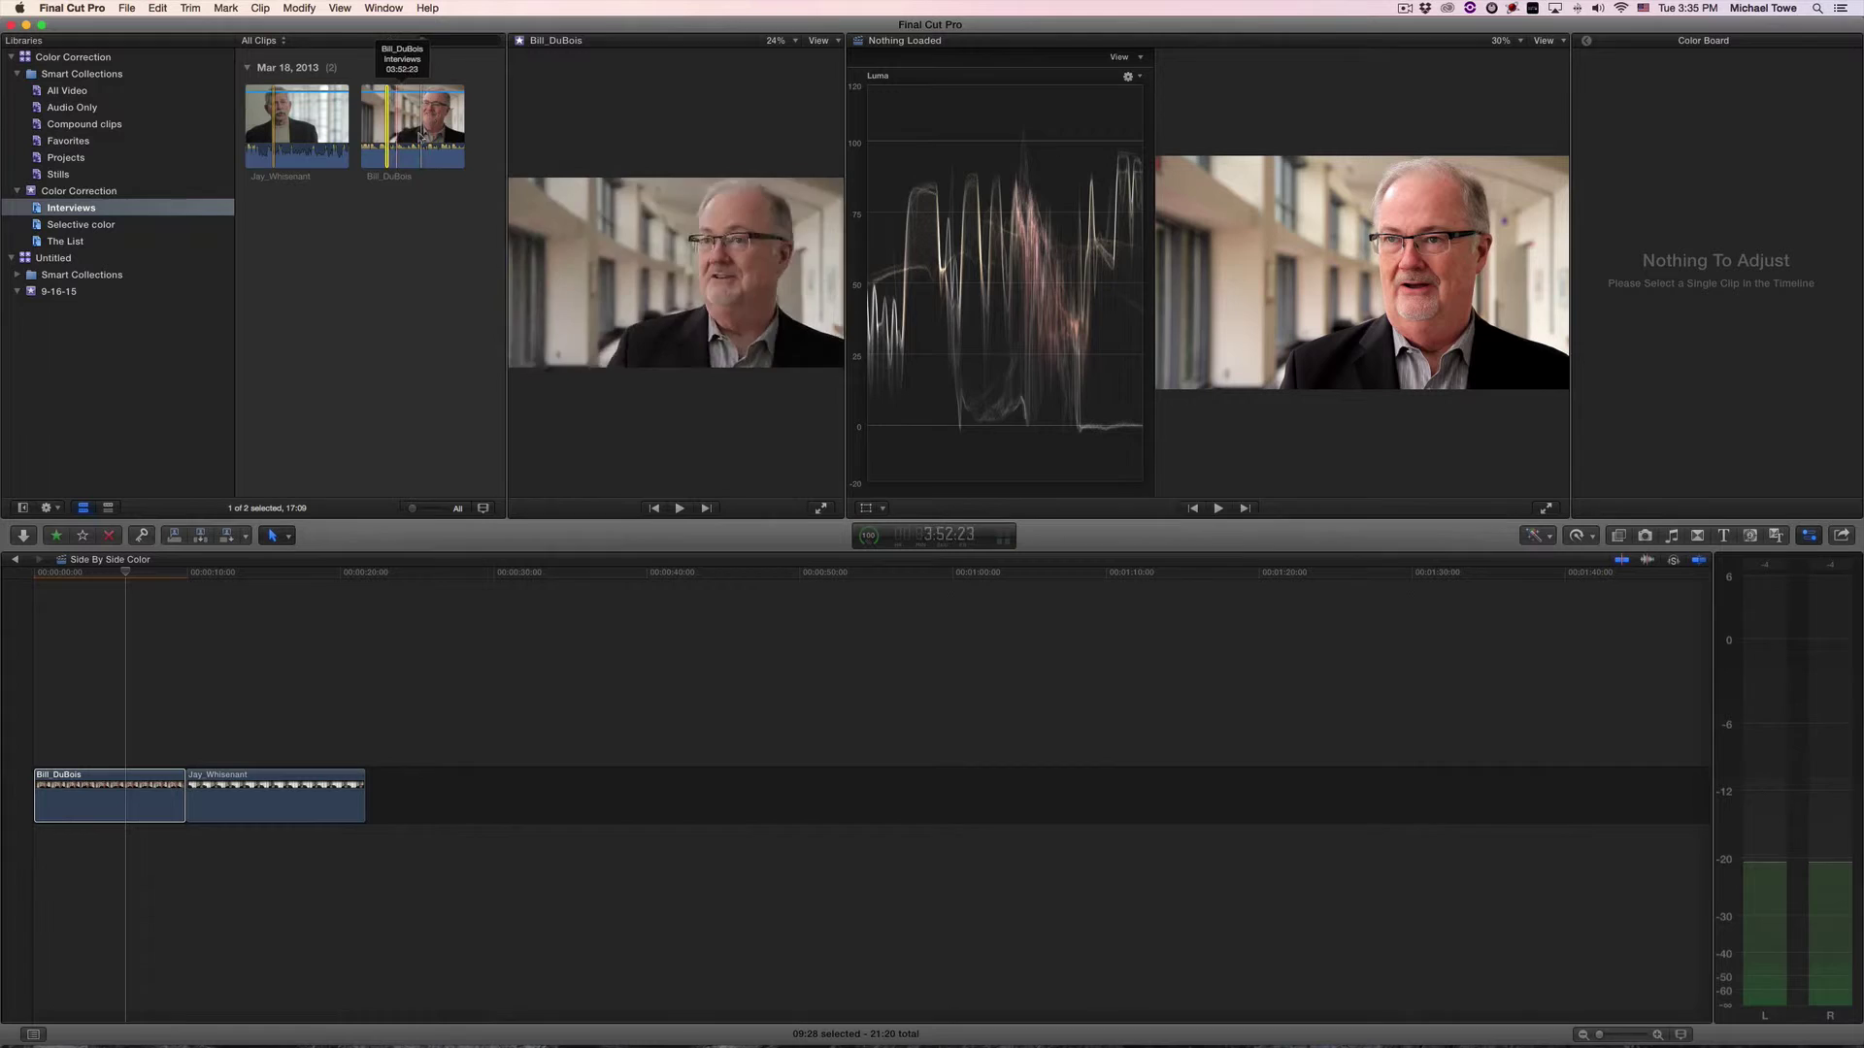
click(97, 796)
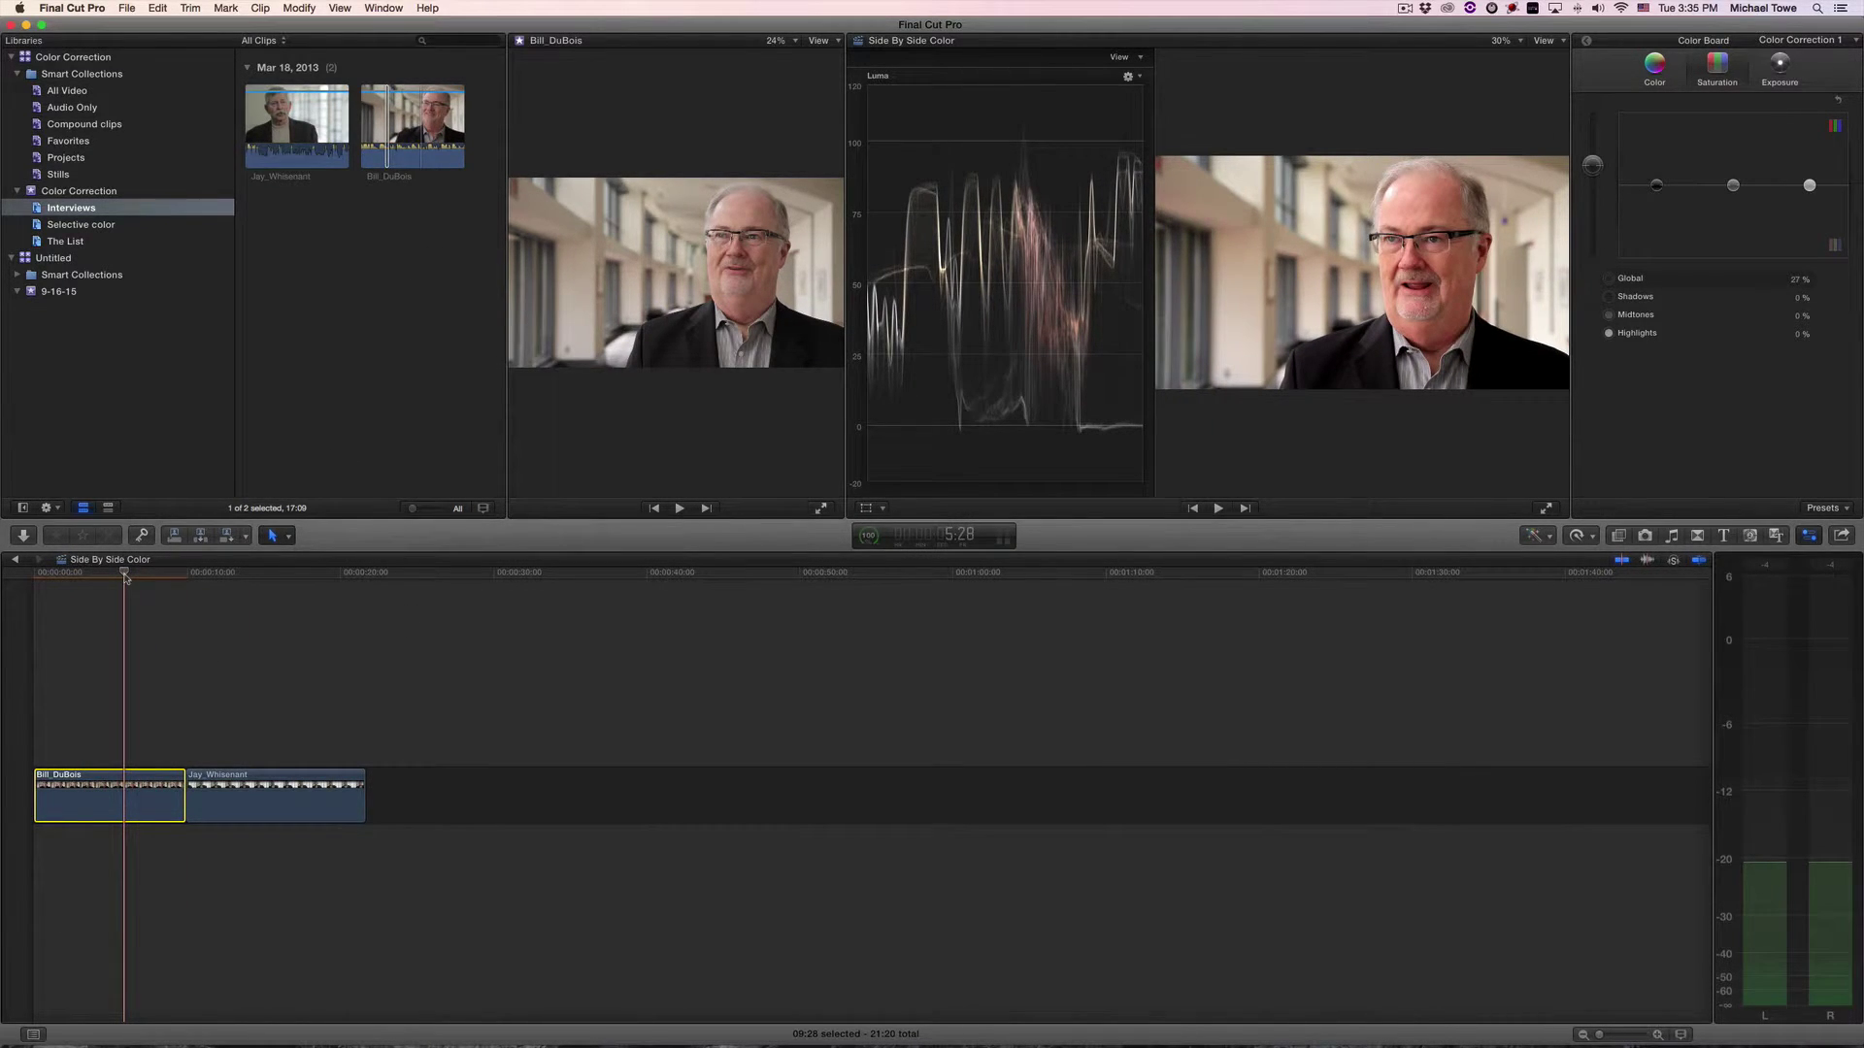
- Turn Bill_DuBois into compound clip 'Side By Side Color Clip' and view the Compound clips collection
right_click(105, 777)
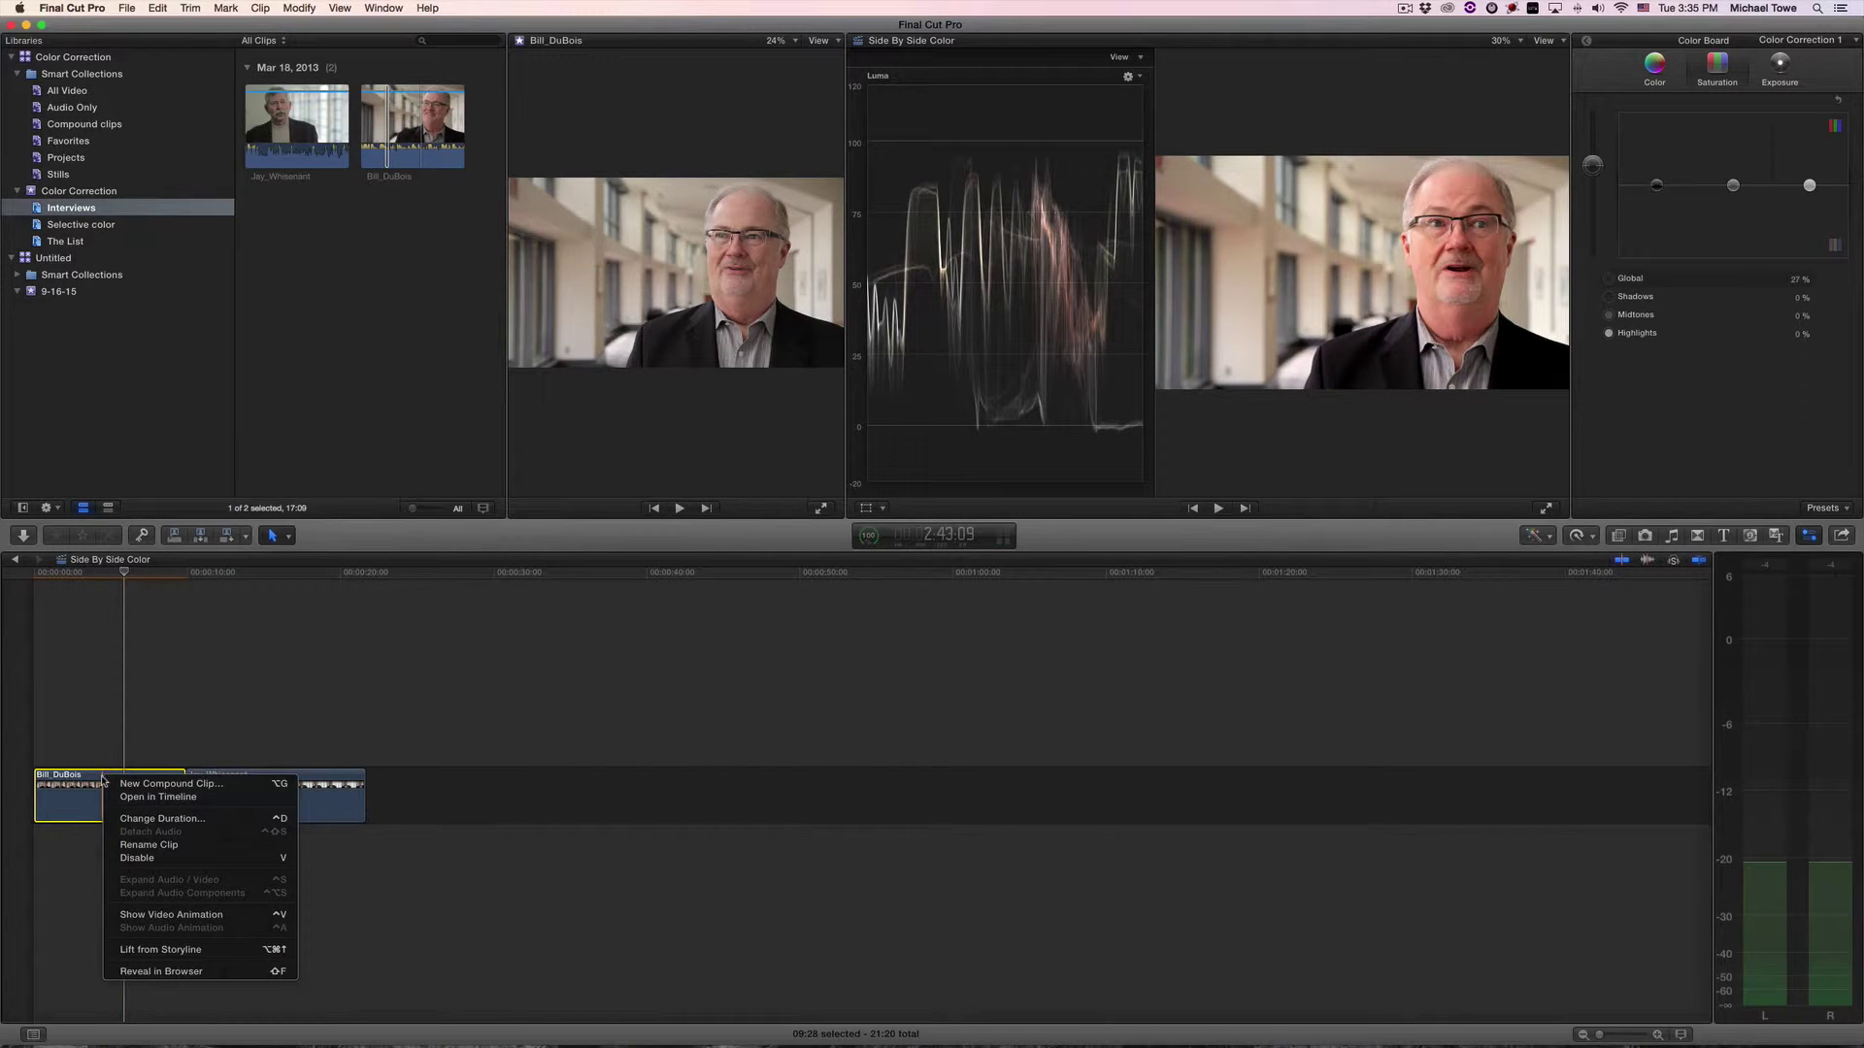
click(174, 785)
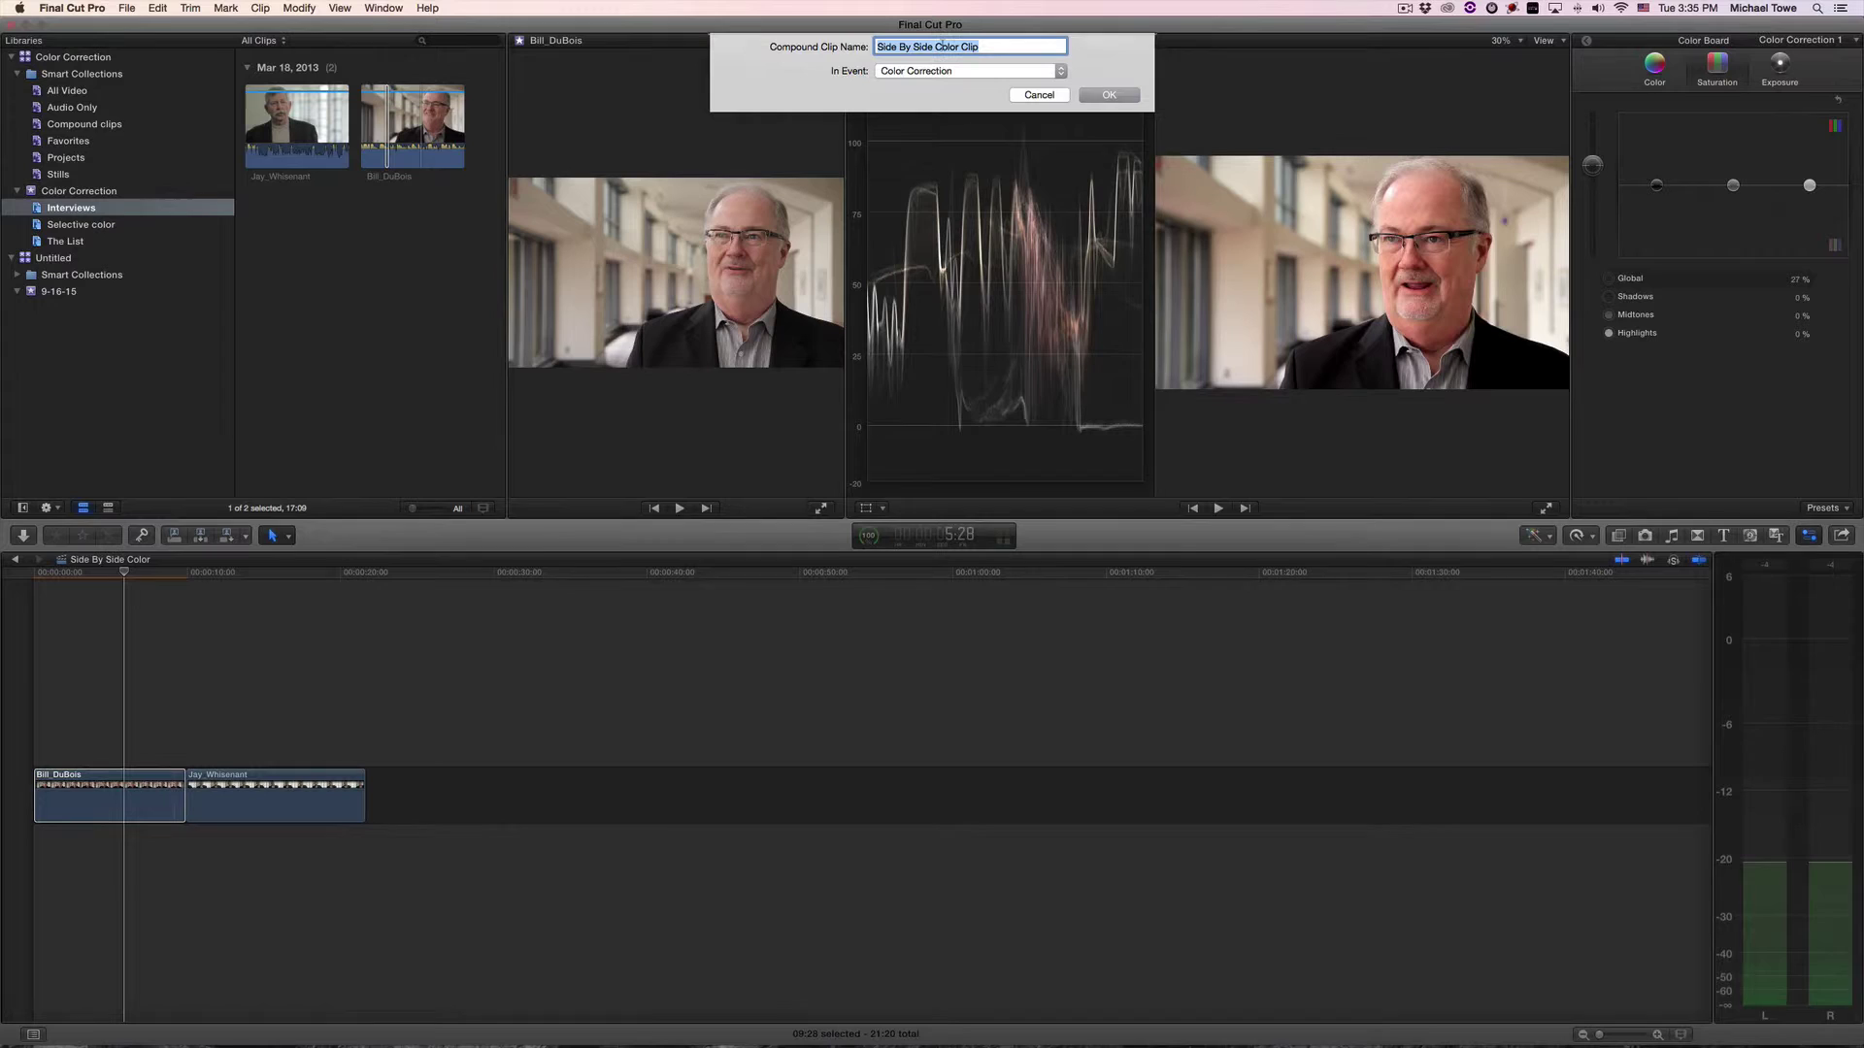
click(1110, 97)
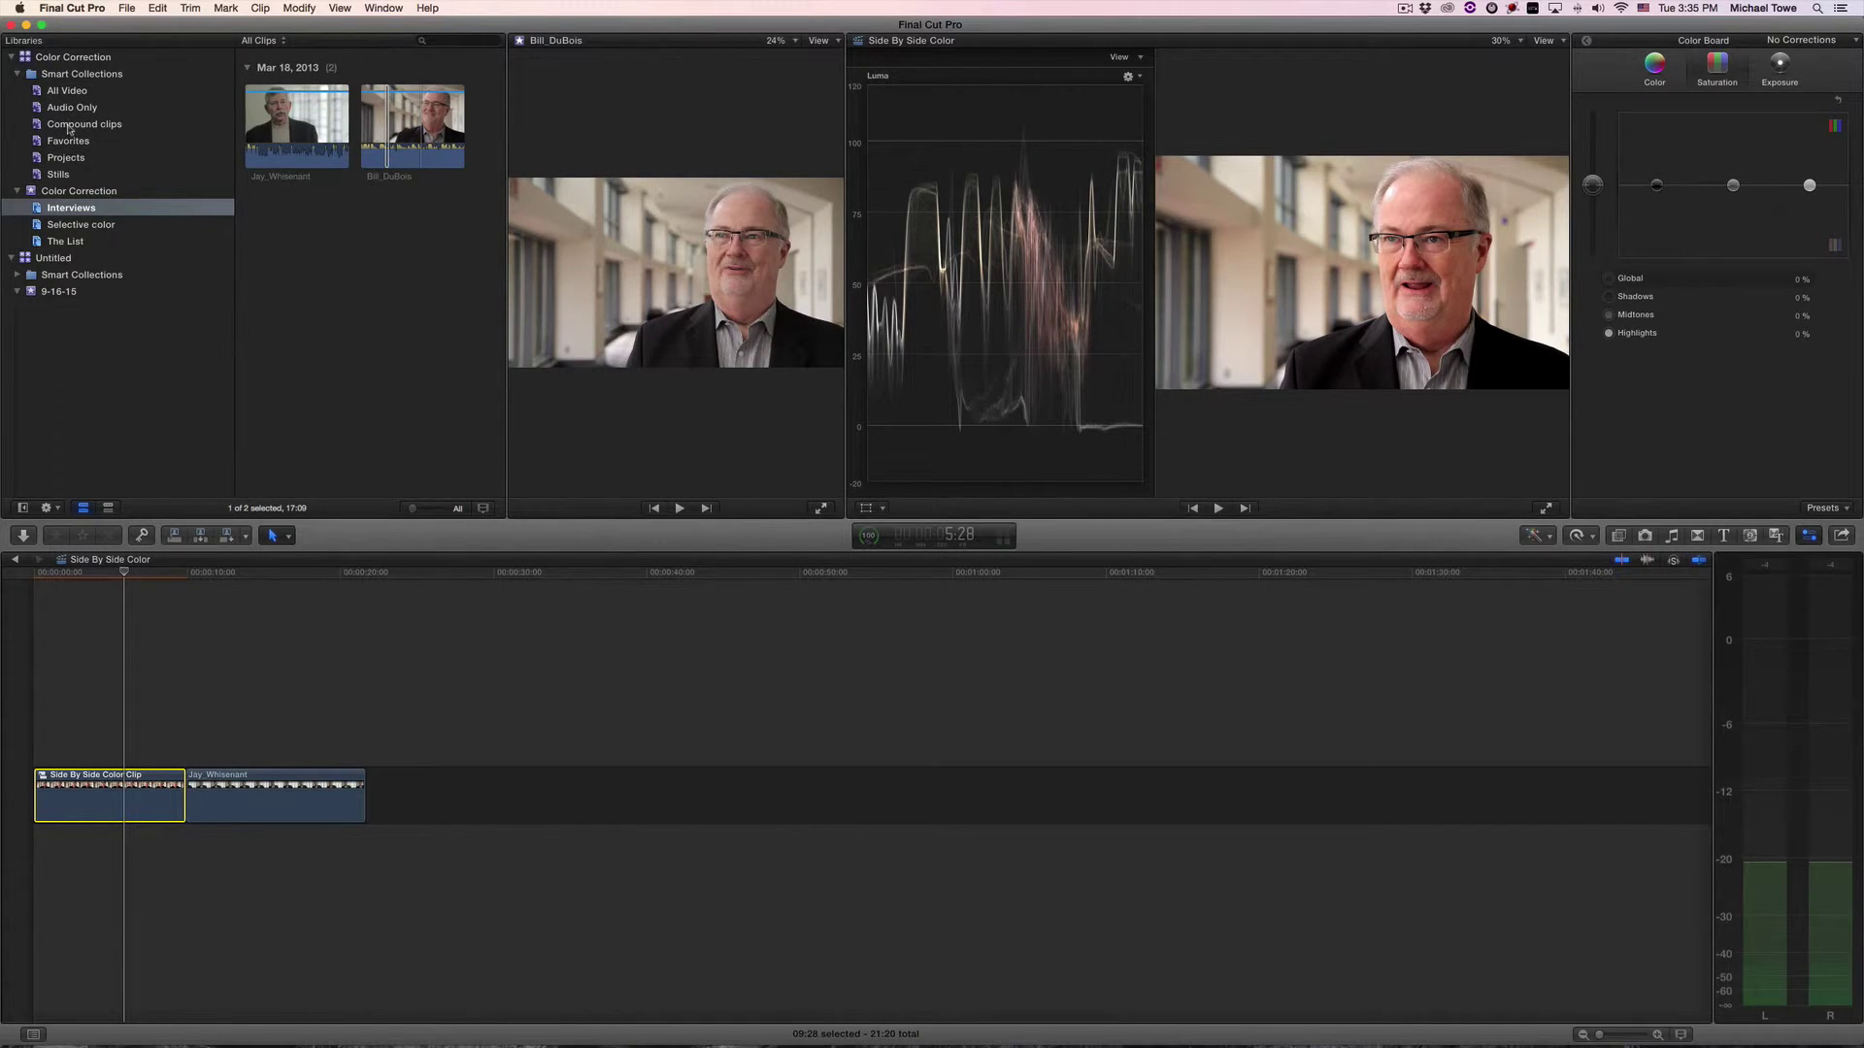
click(70, 125)
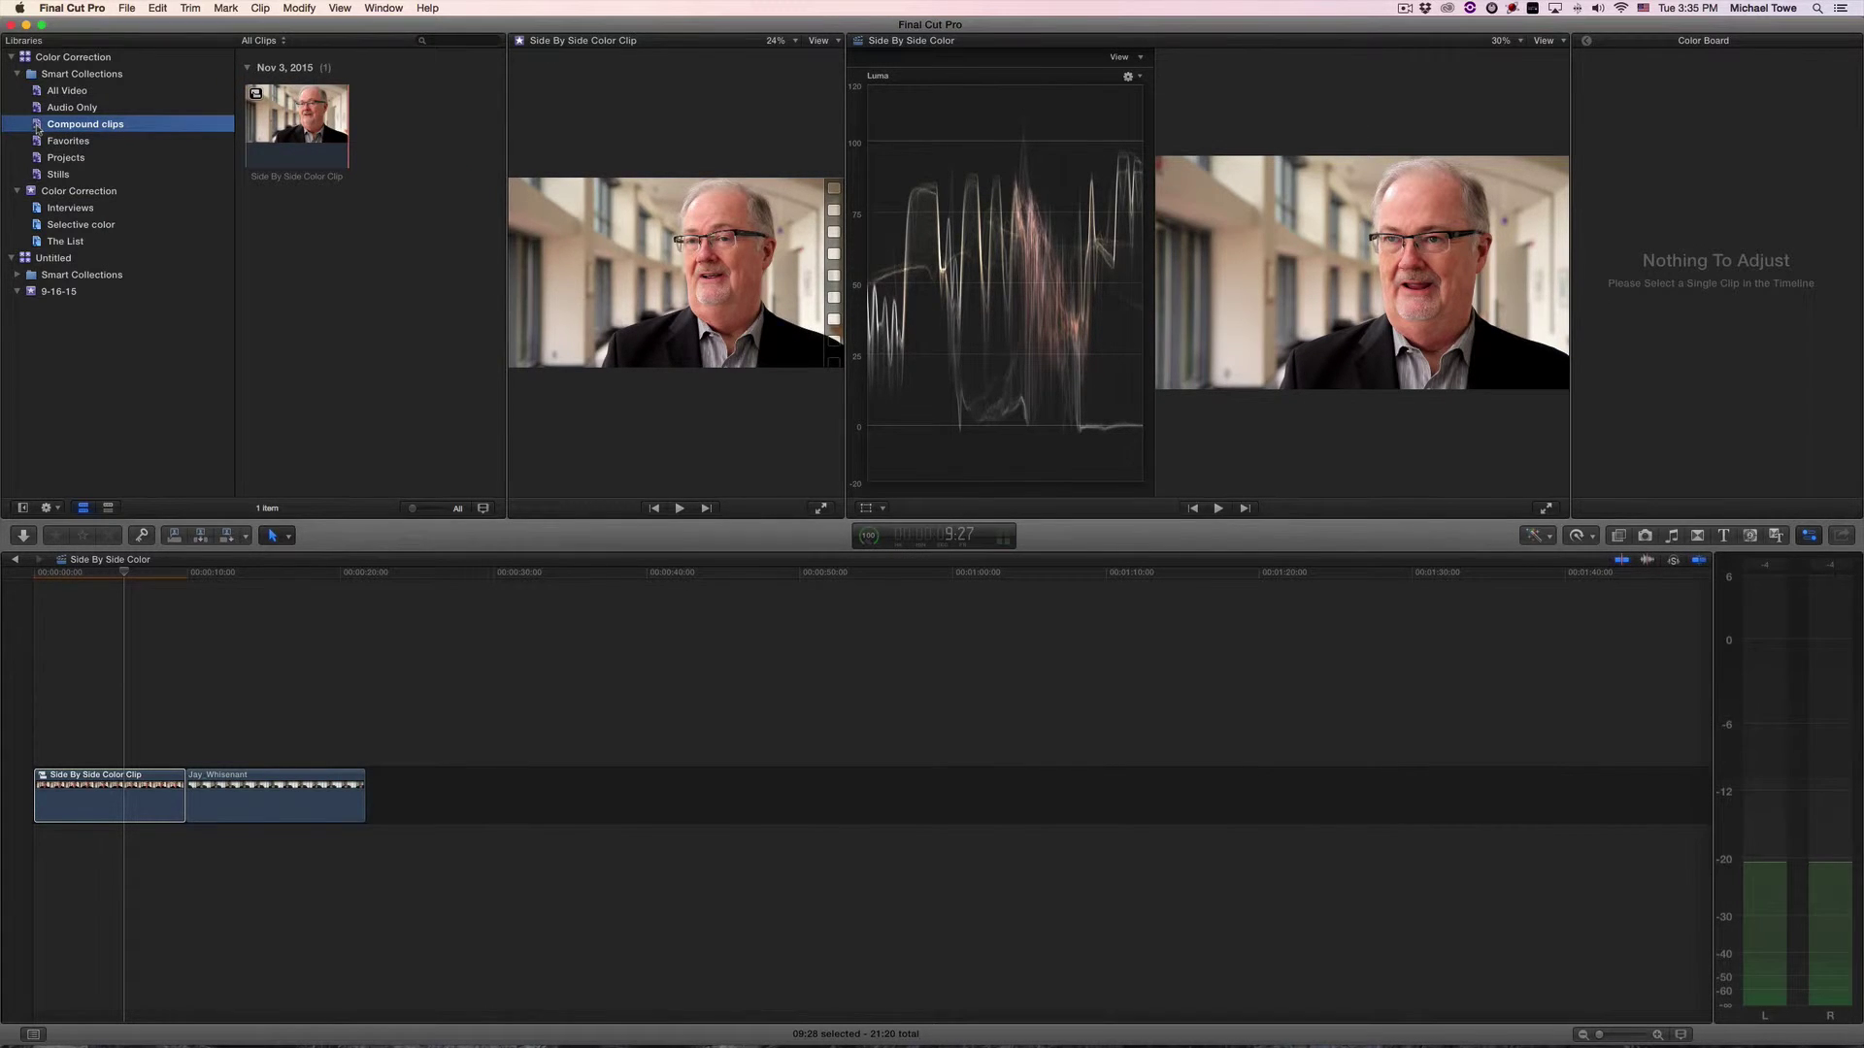
- Delete the old Compound clips collection and create a new smart collection named 'Compound Clips'
key(super+BackSpace)
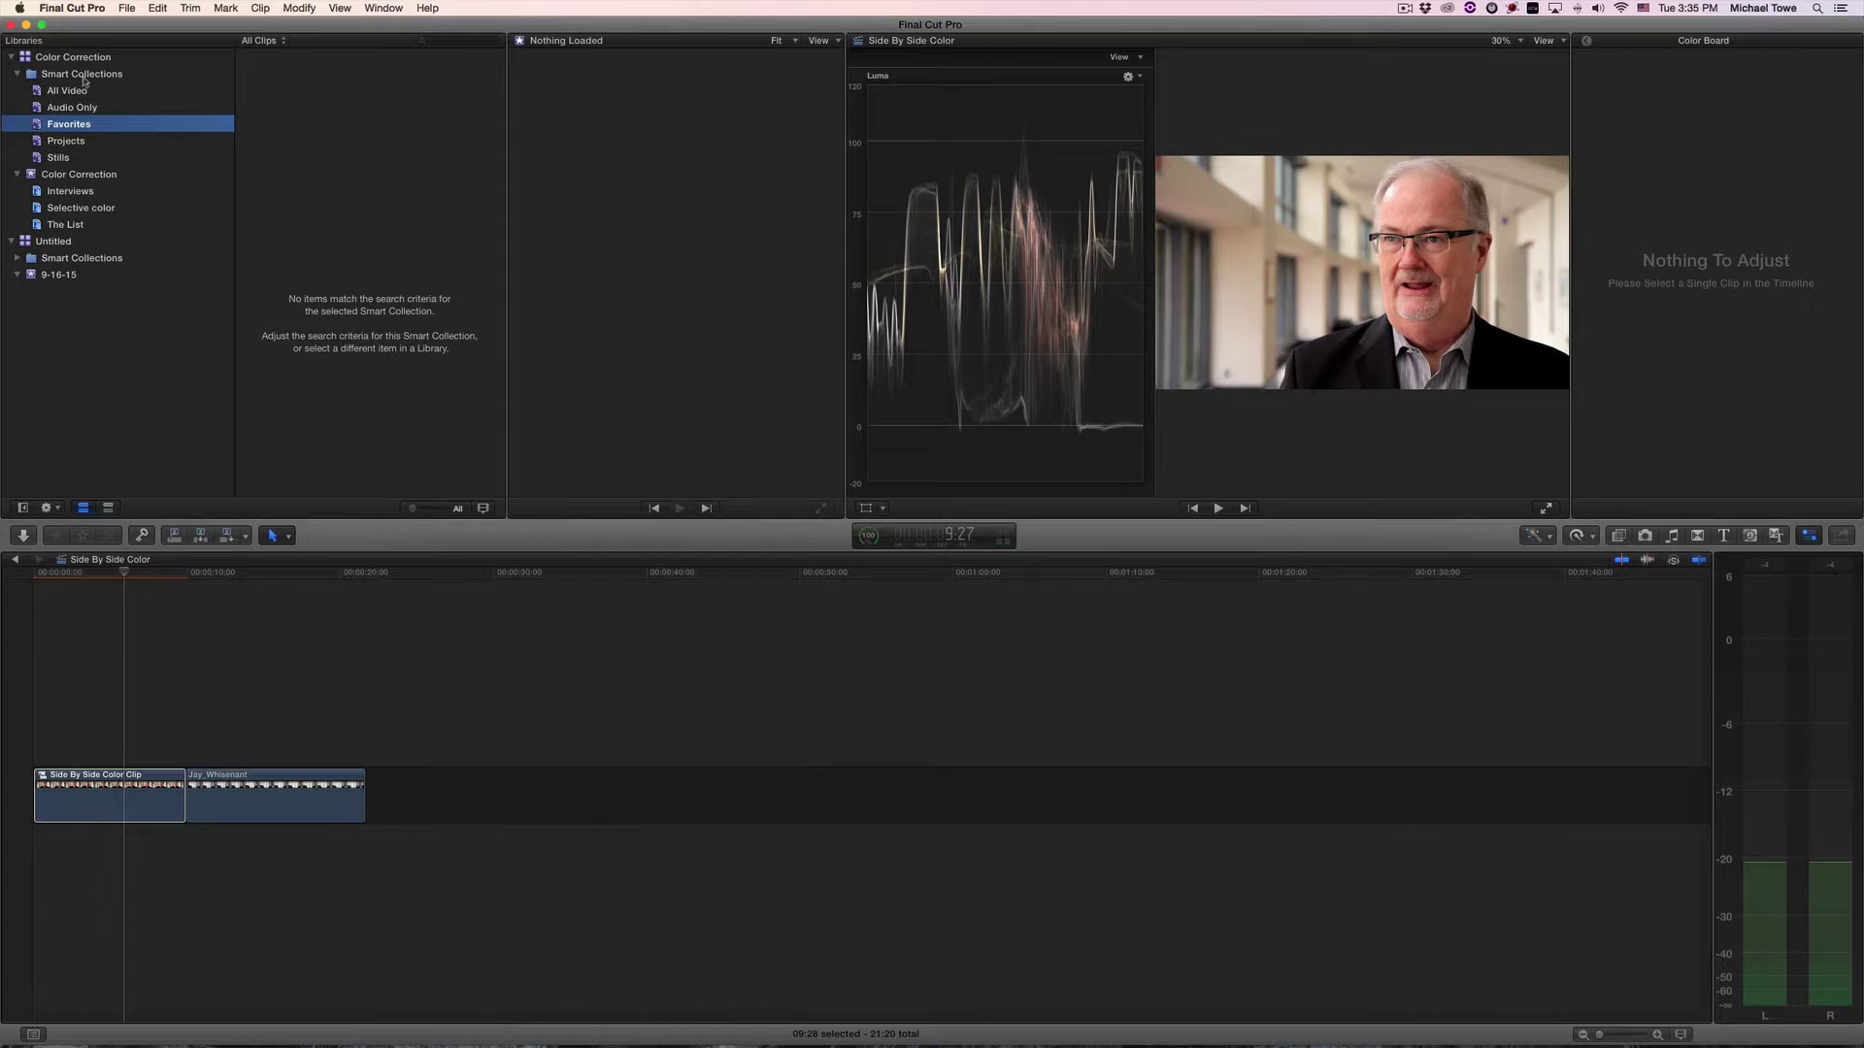
click(69, 76)
right_click(70, 76)
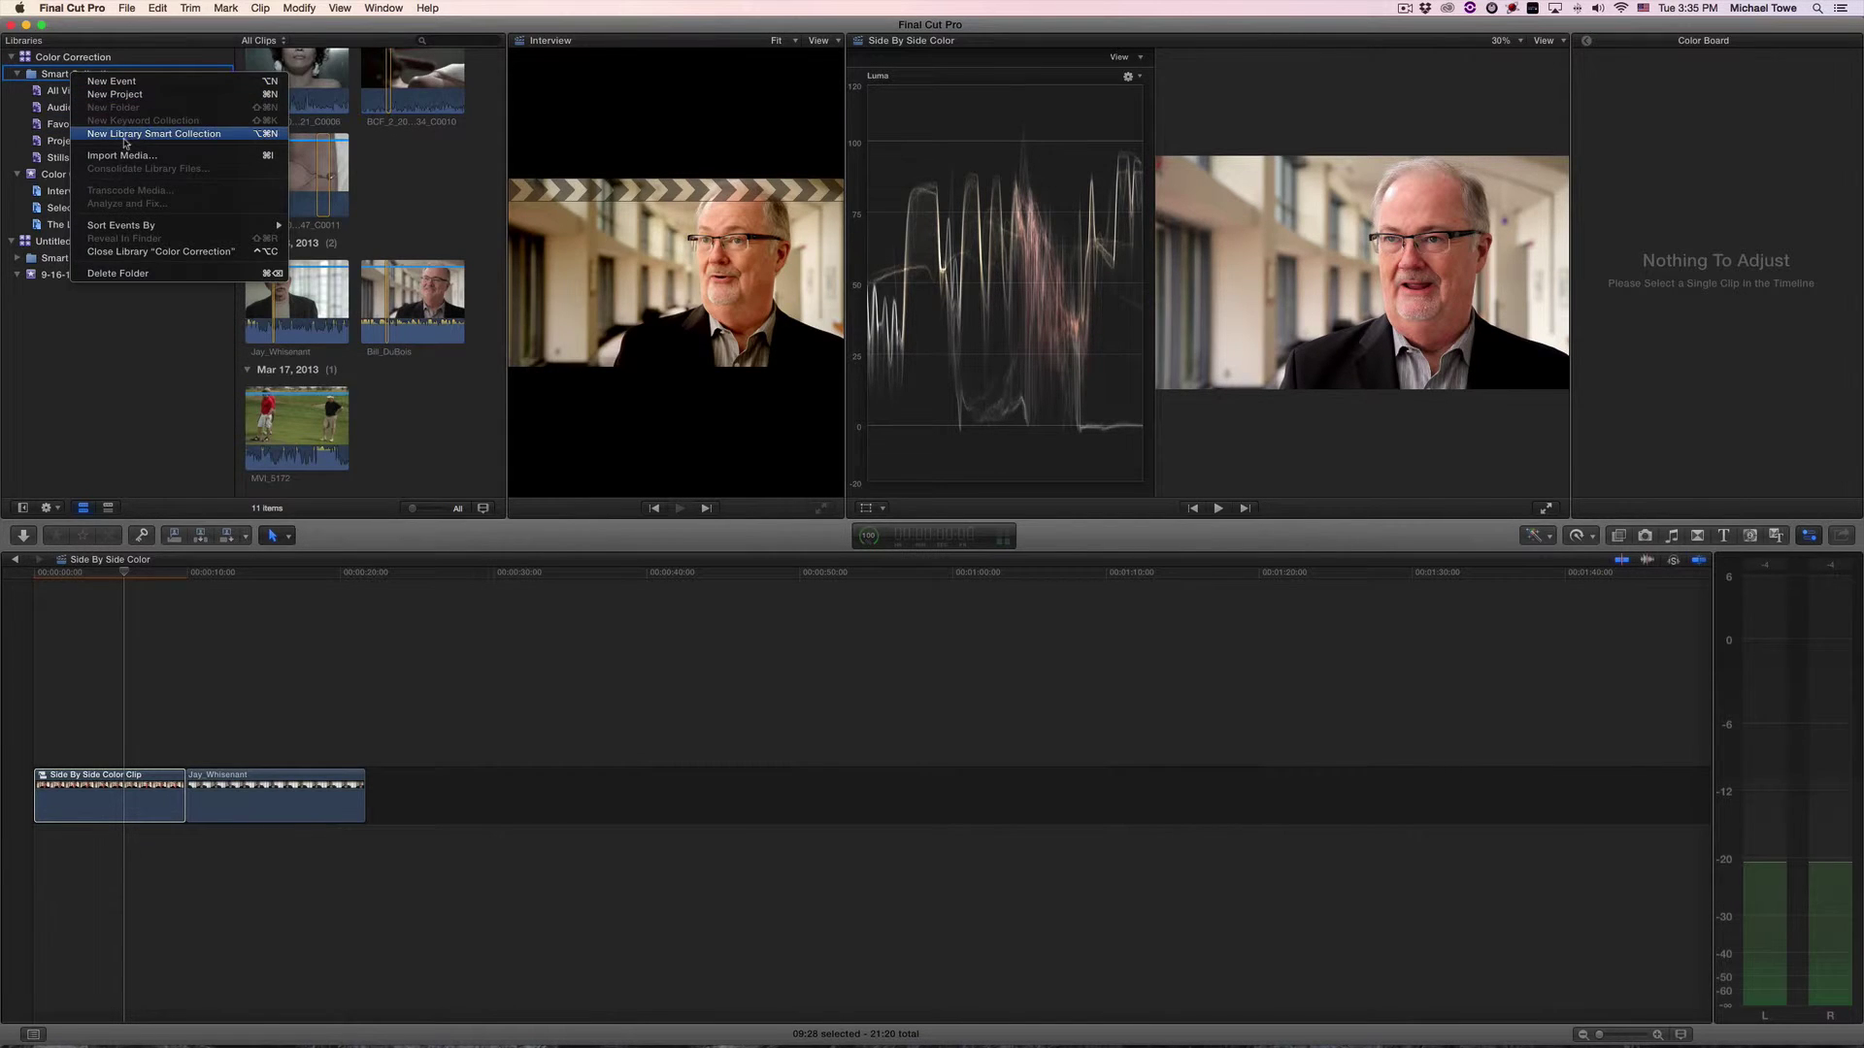
click(124, 134)
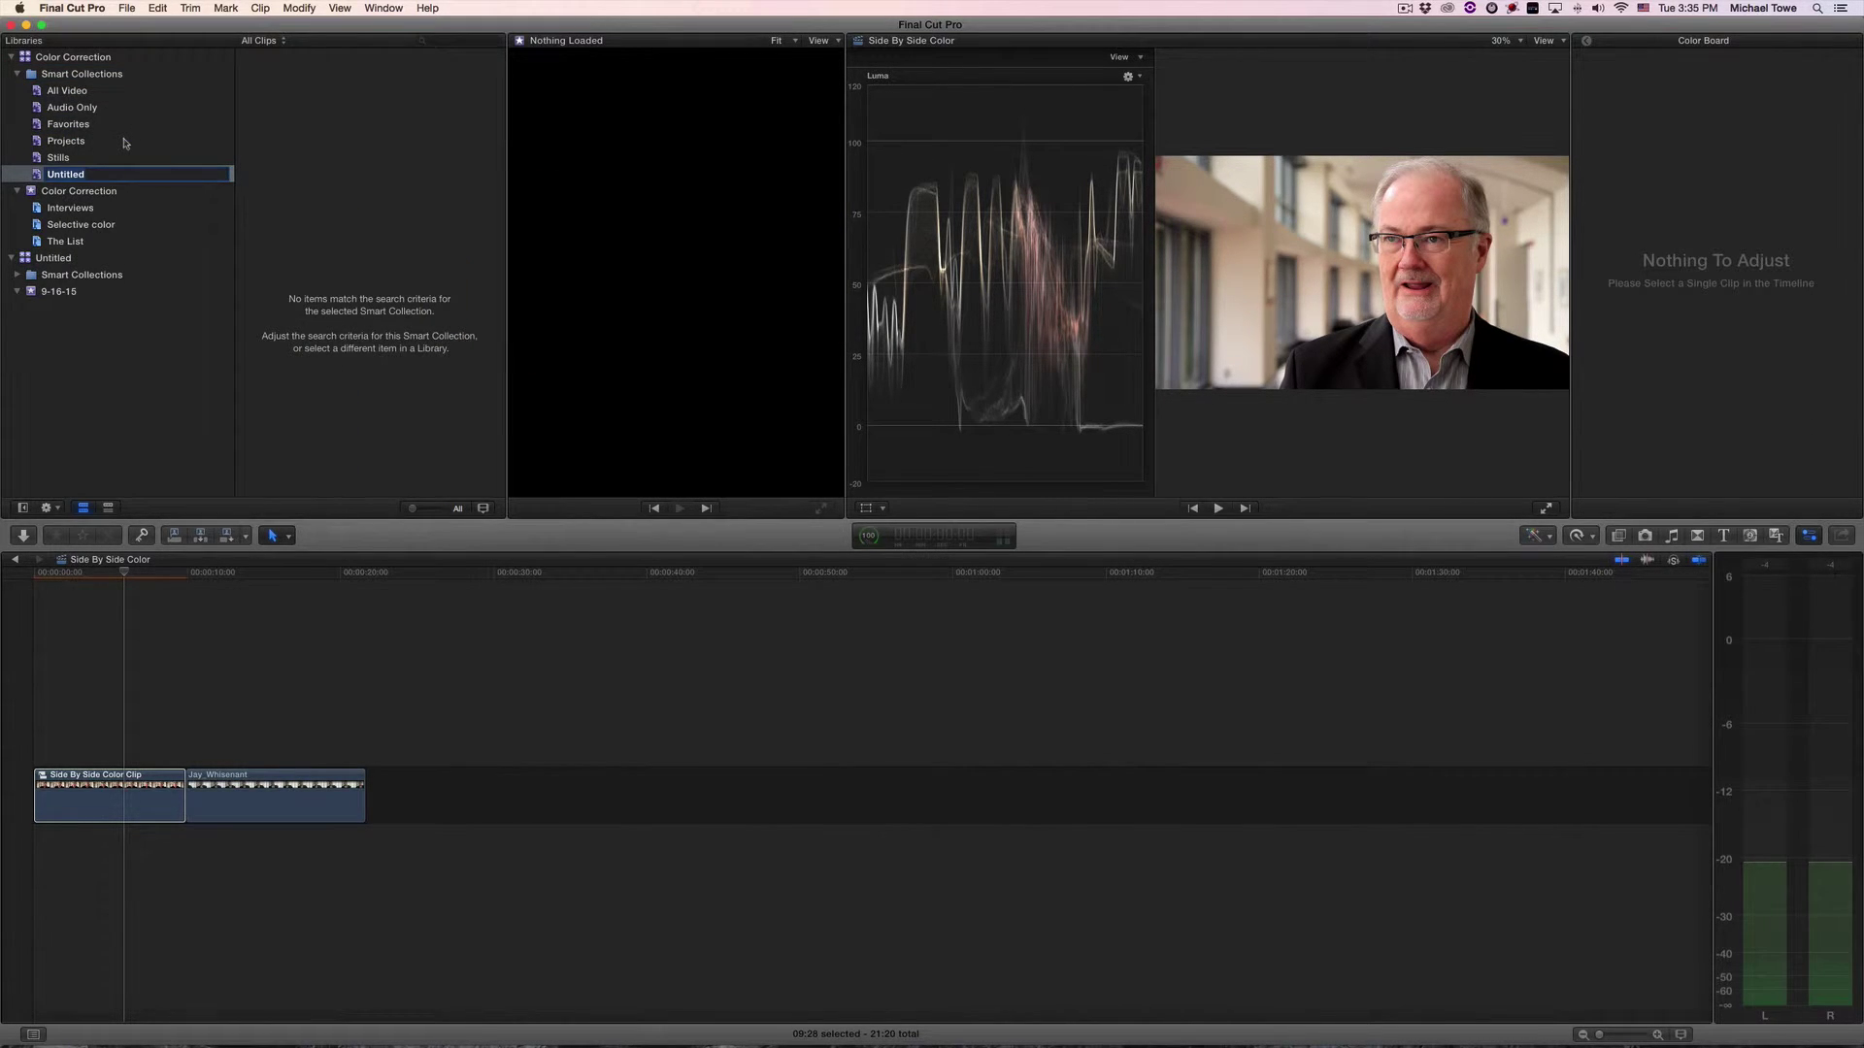
text(Compound Clips)
key(Return)
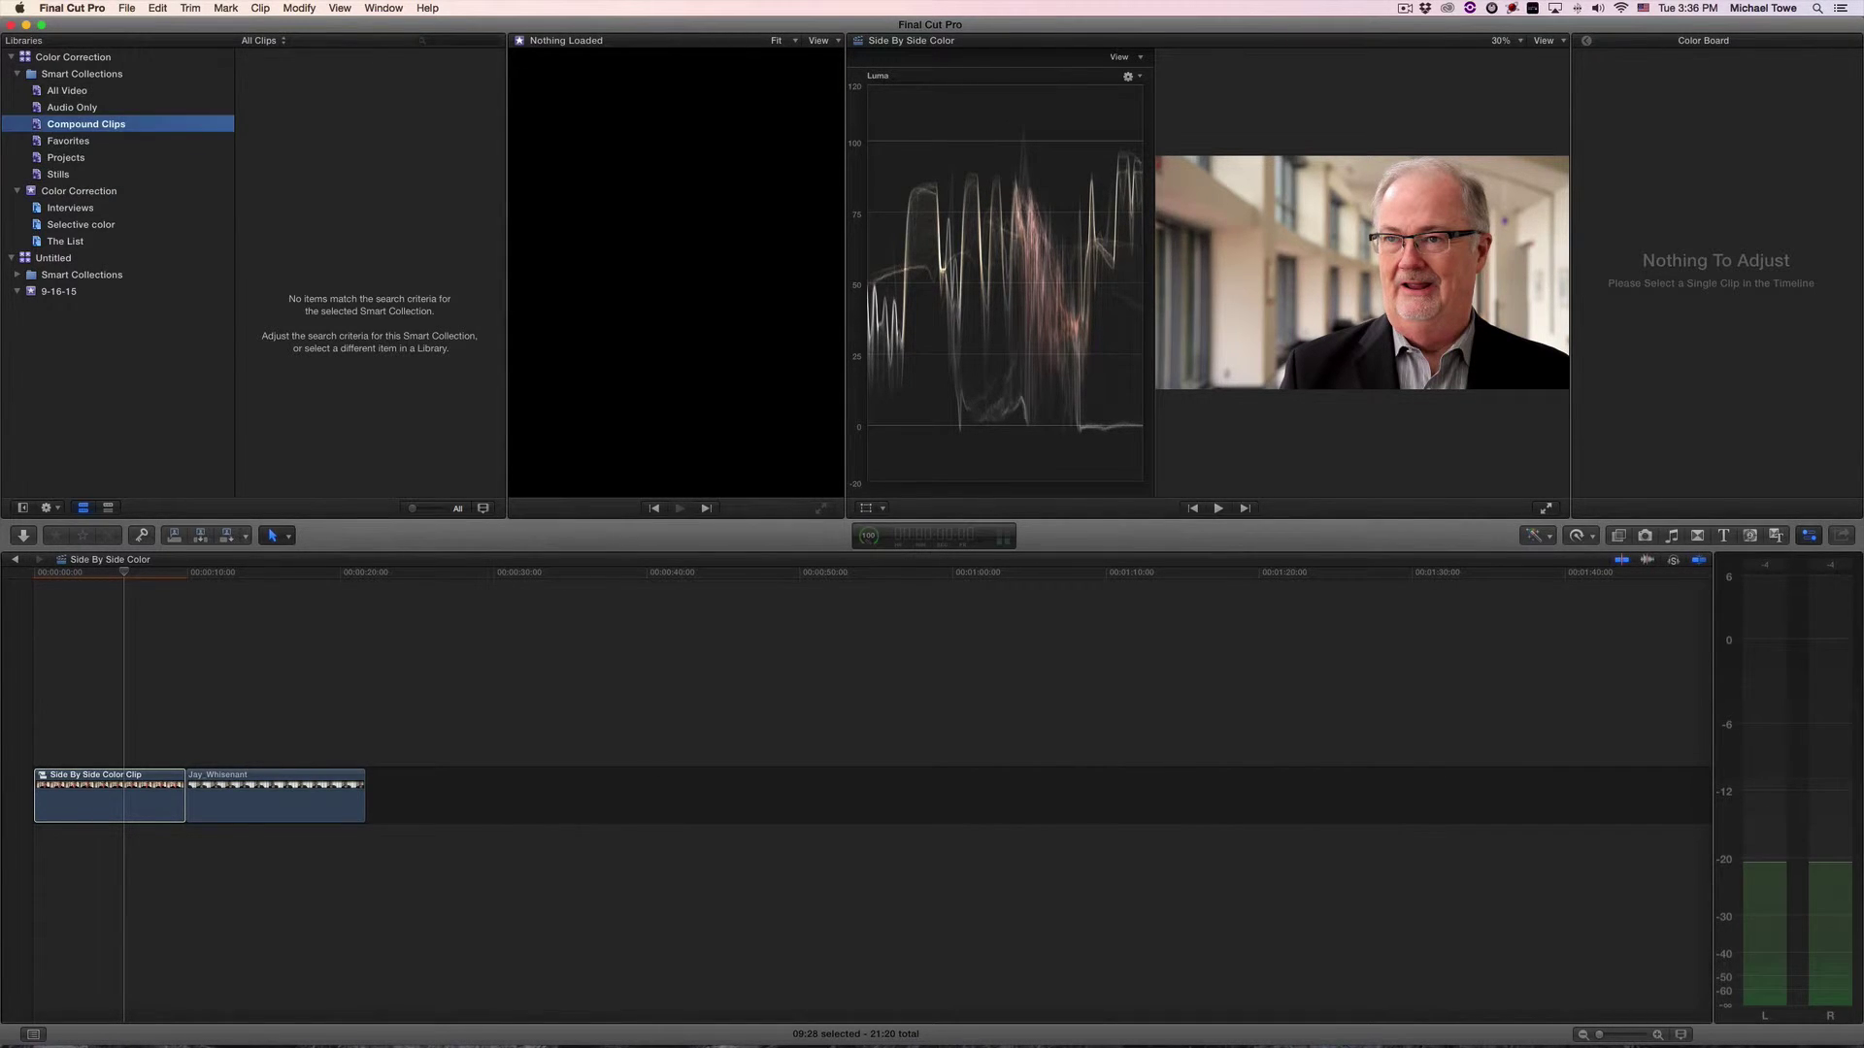
- Give the Compound Clips collection a Type filter matching Compound clips
double_click(45, 126)
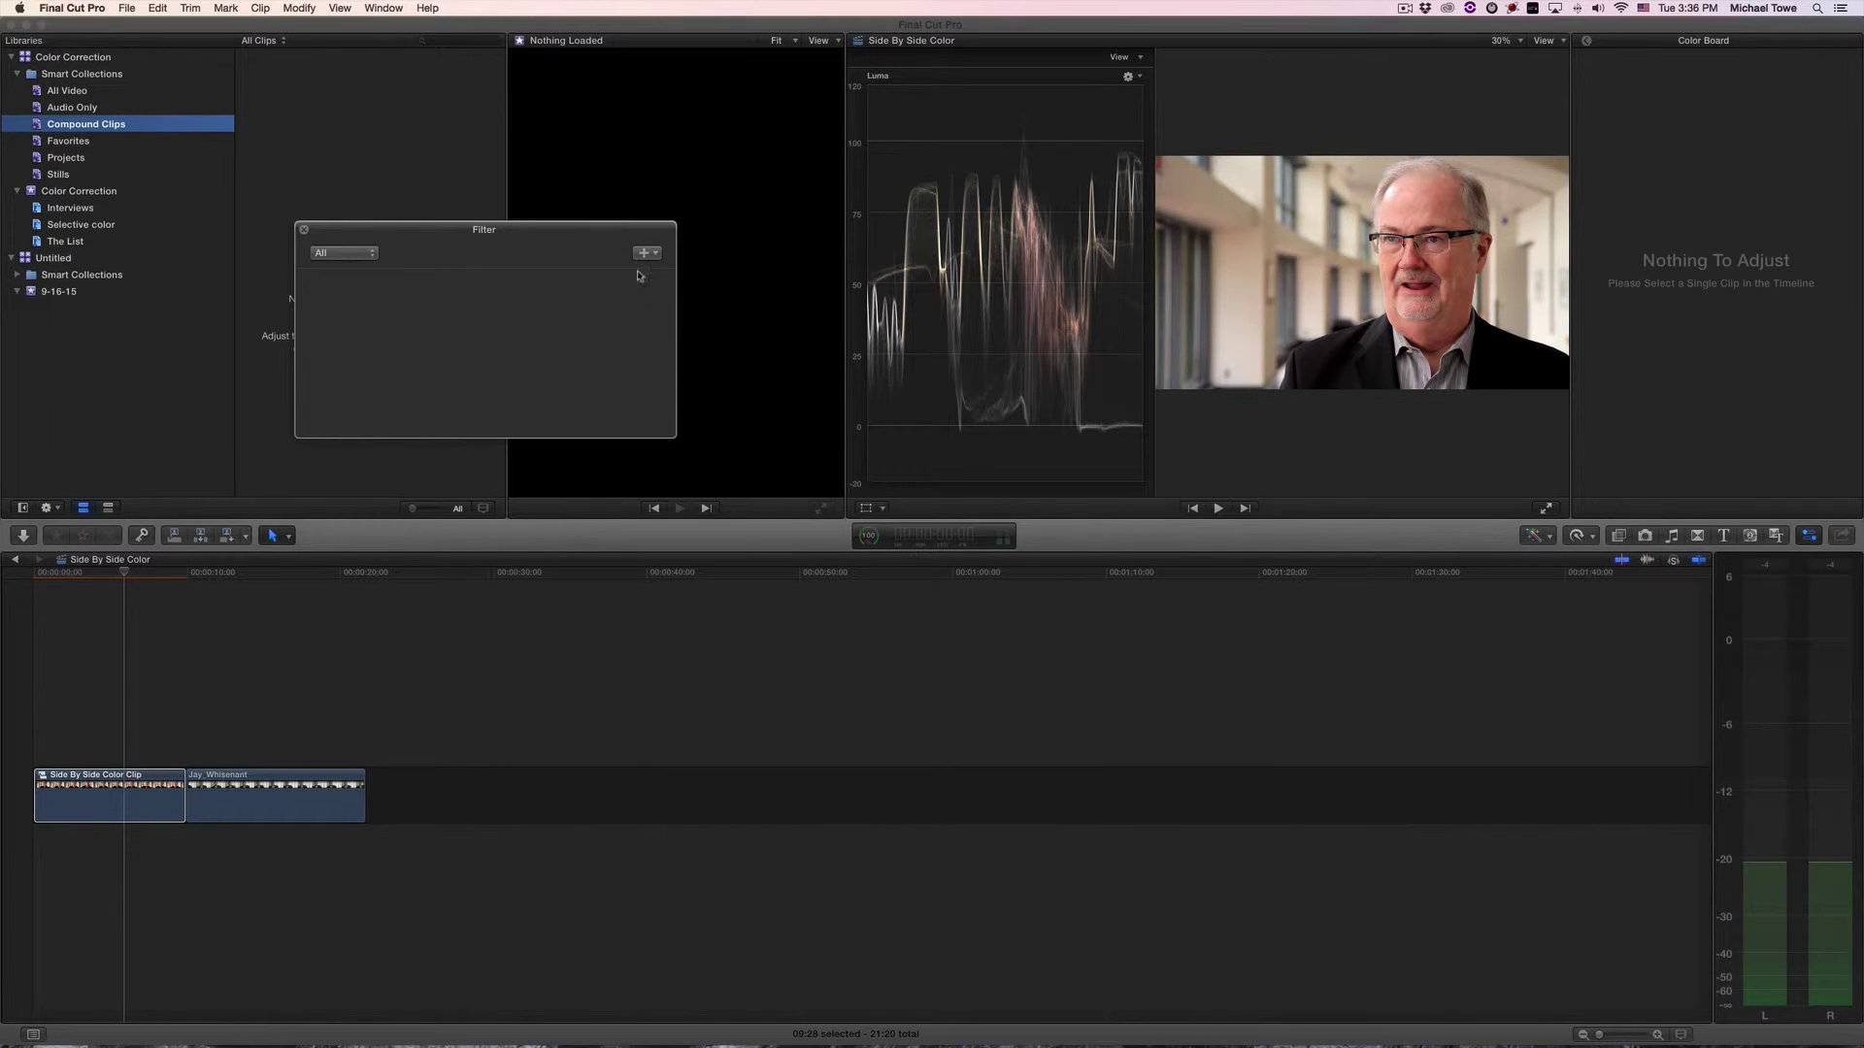
click(647, 254)
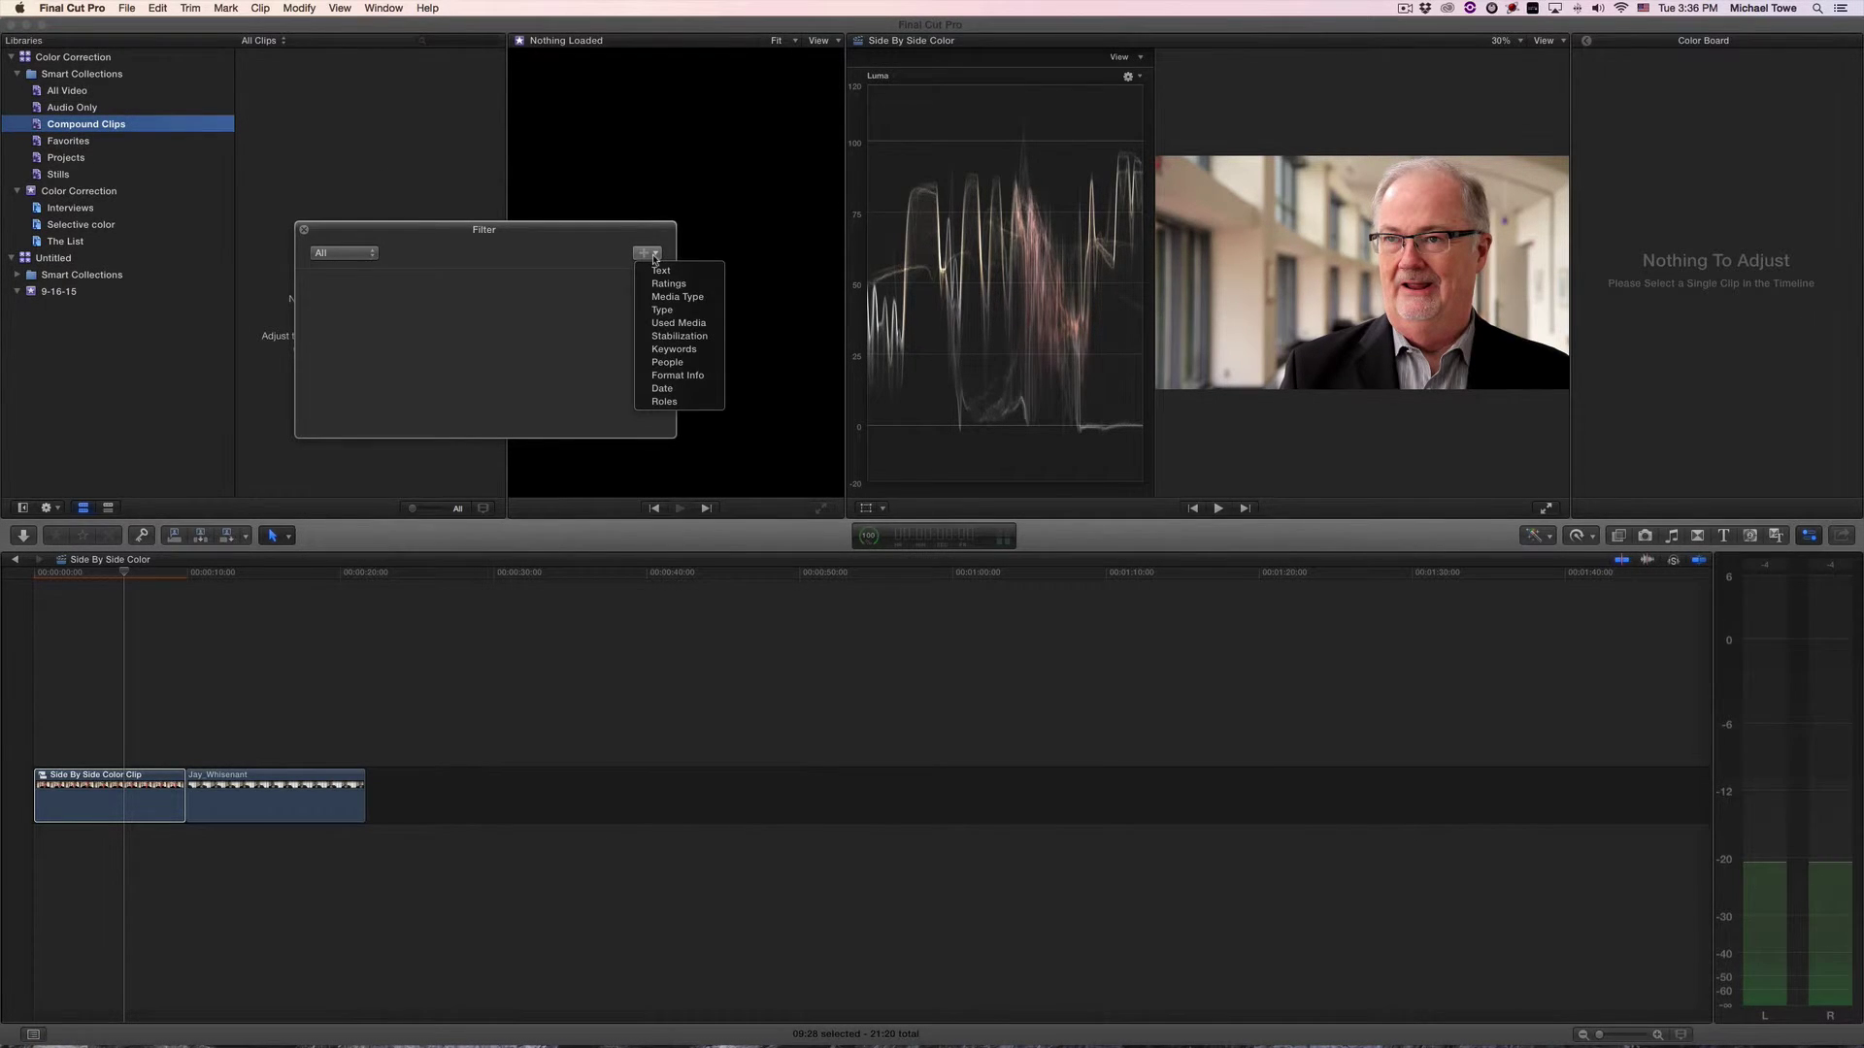
click(662, 309)
click(524, 283)
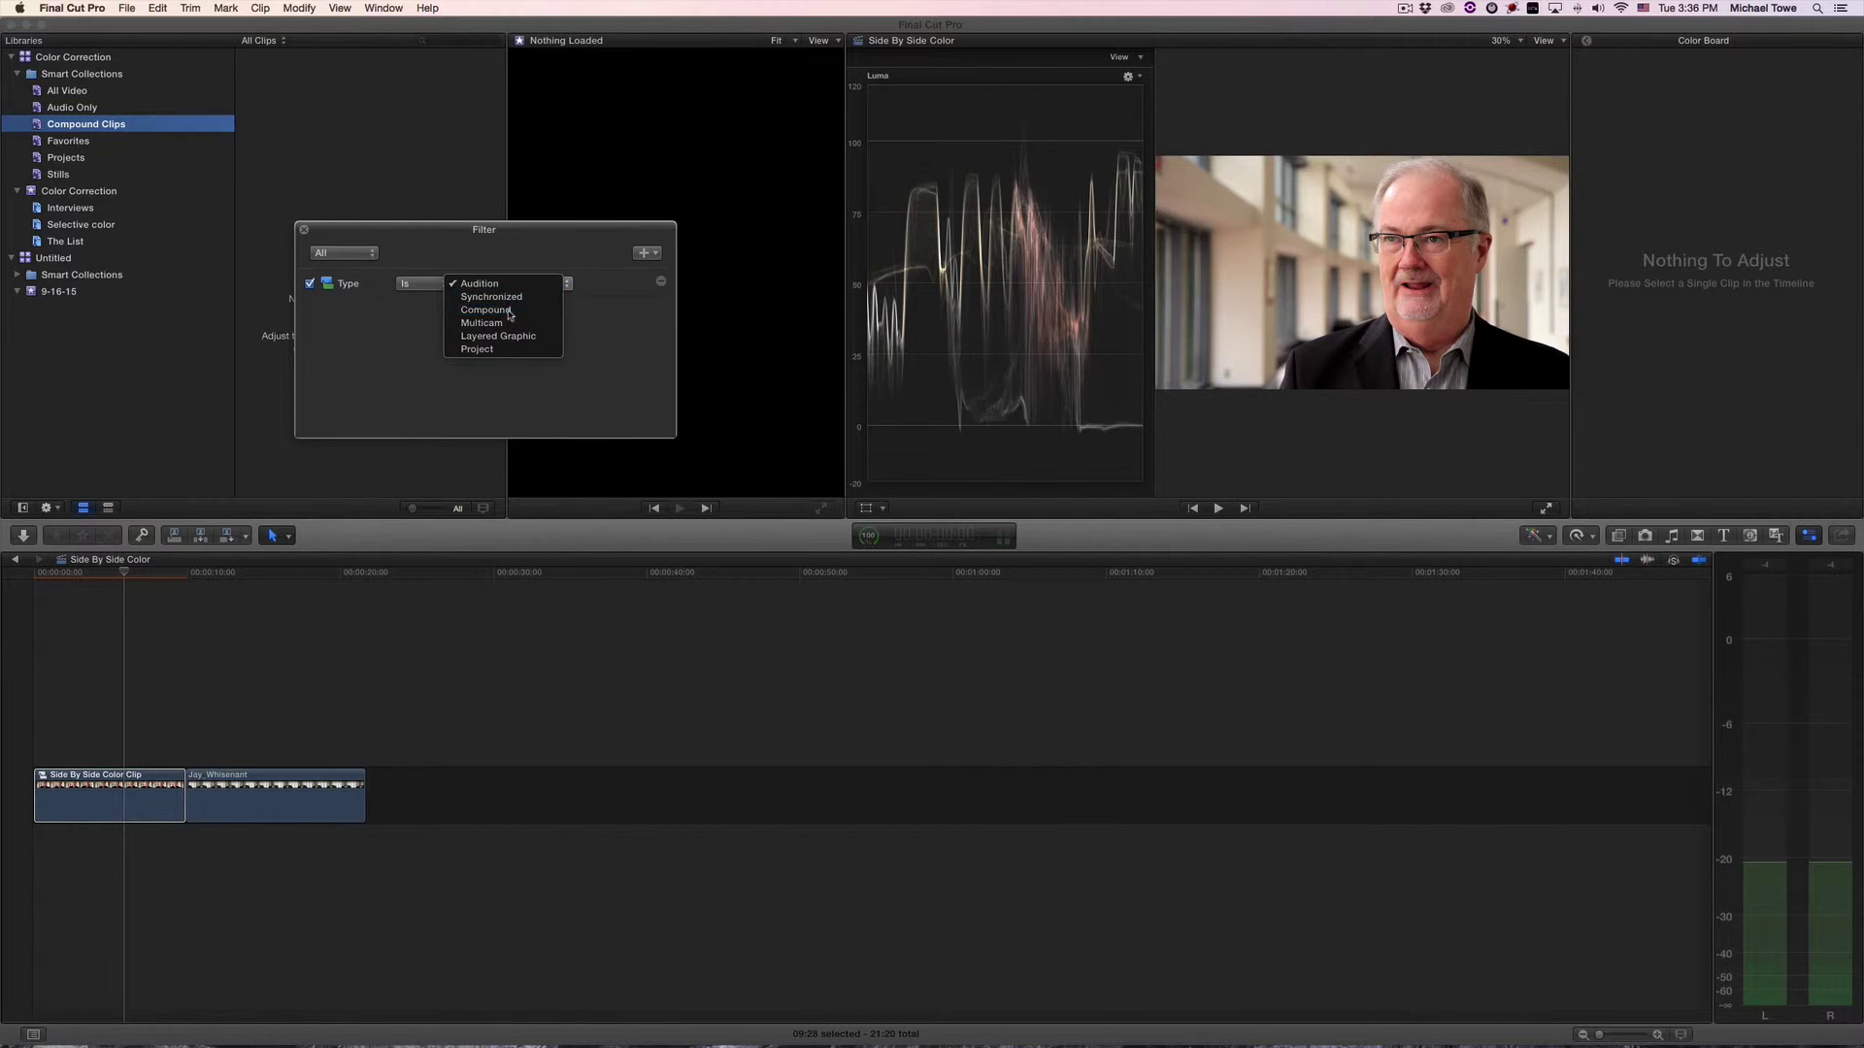
click(508, 313)
click(304, 230)
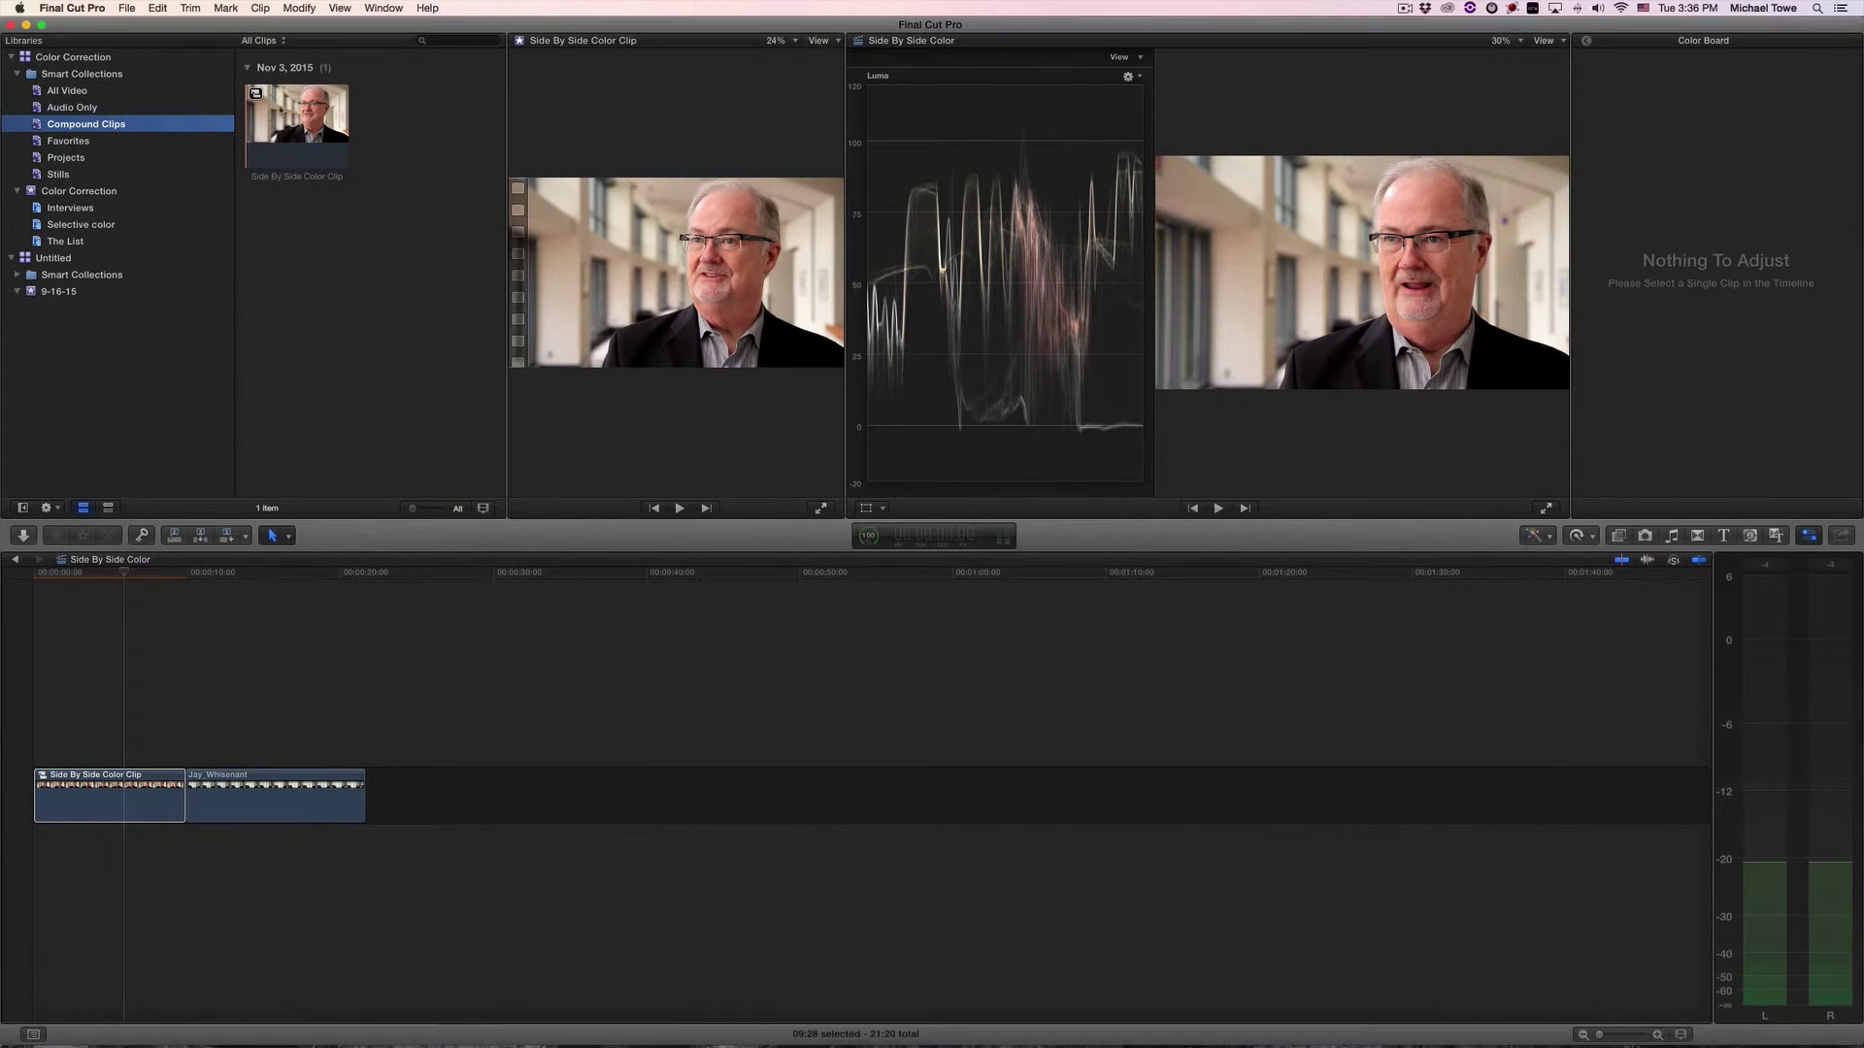
key(c)
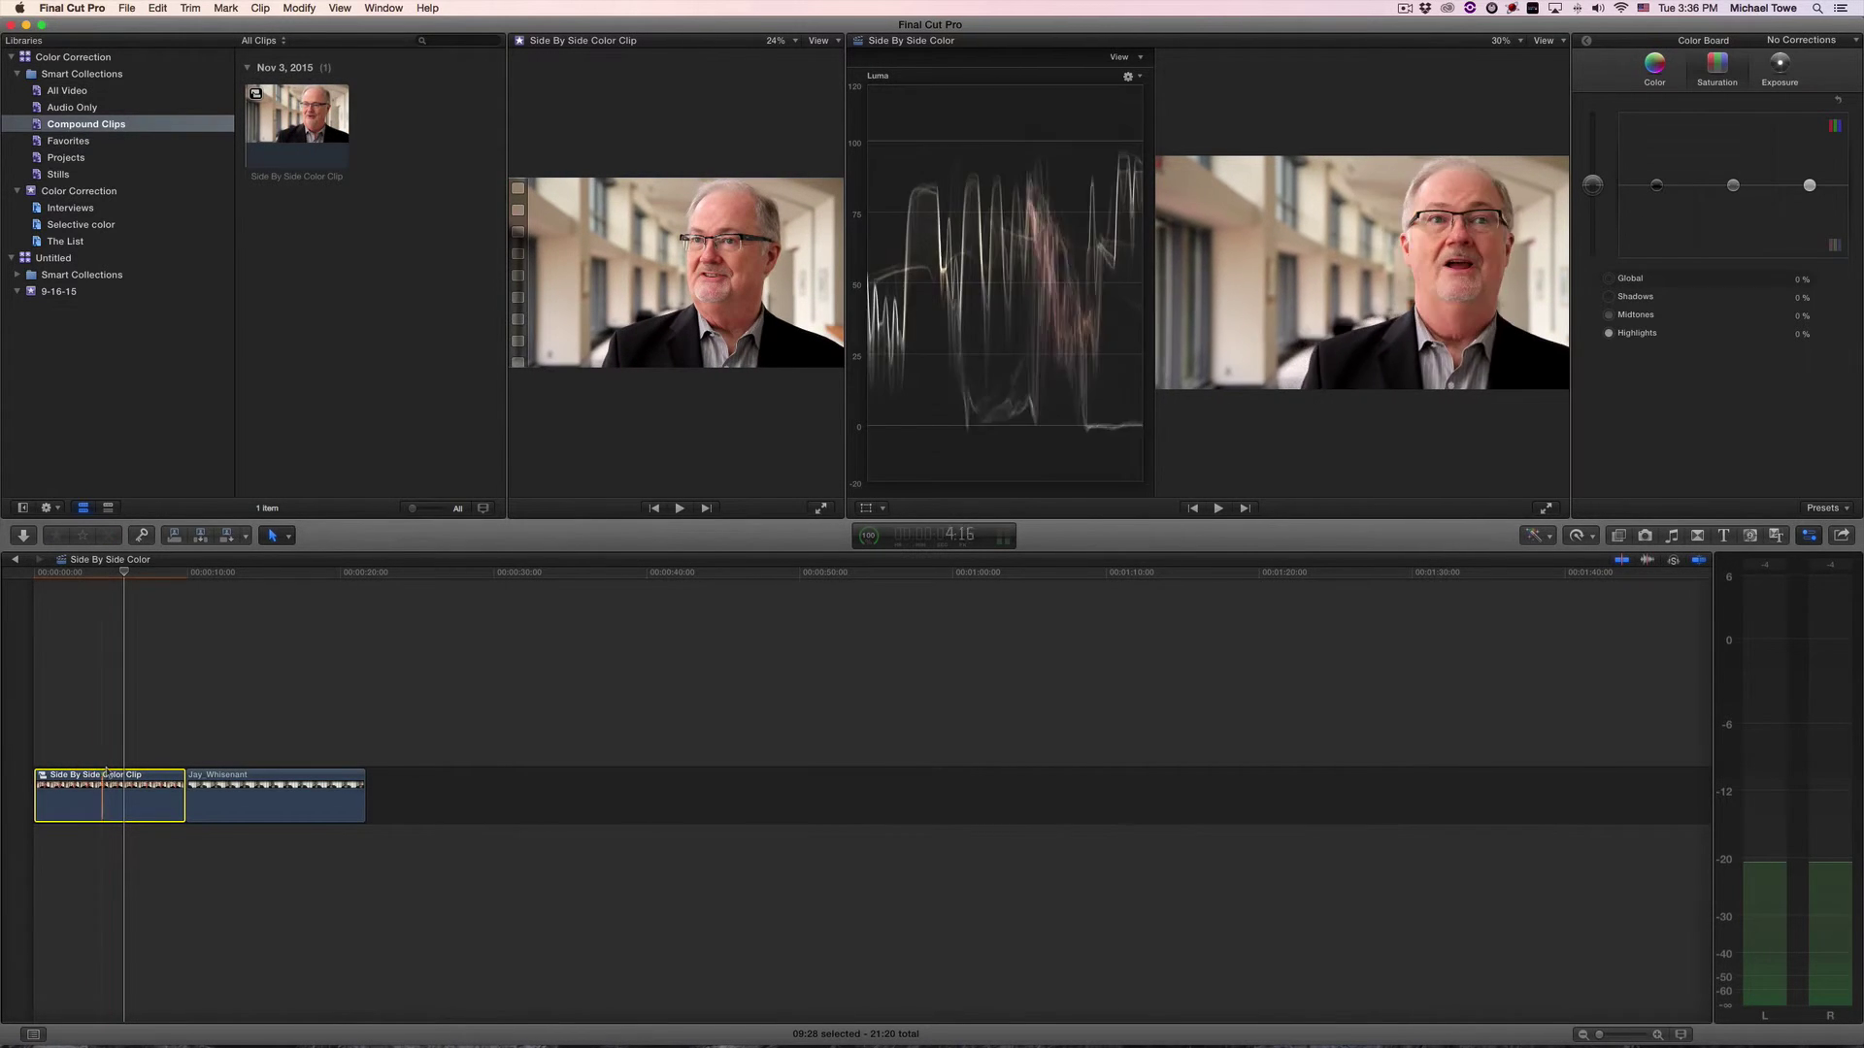
click(269, 137)
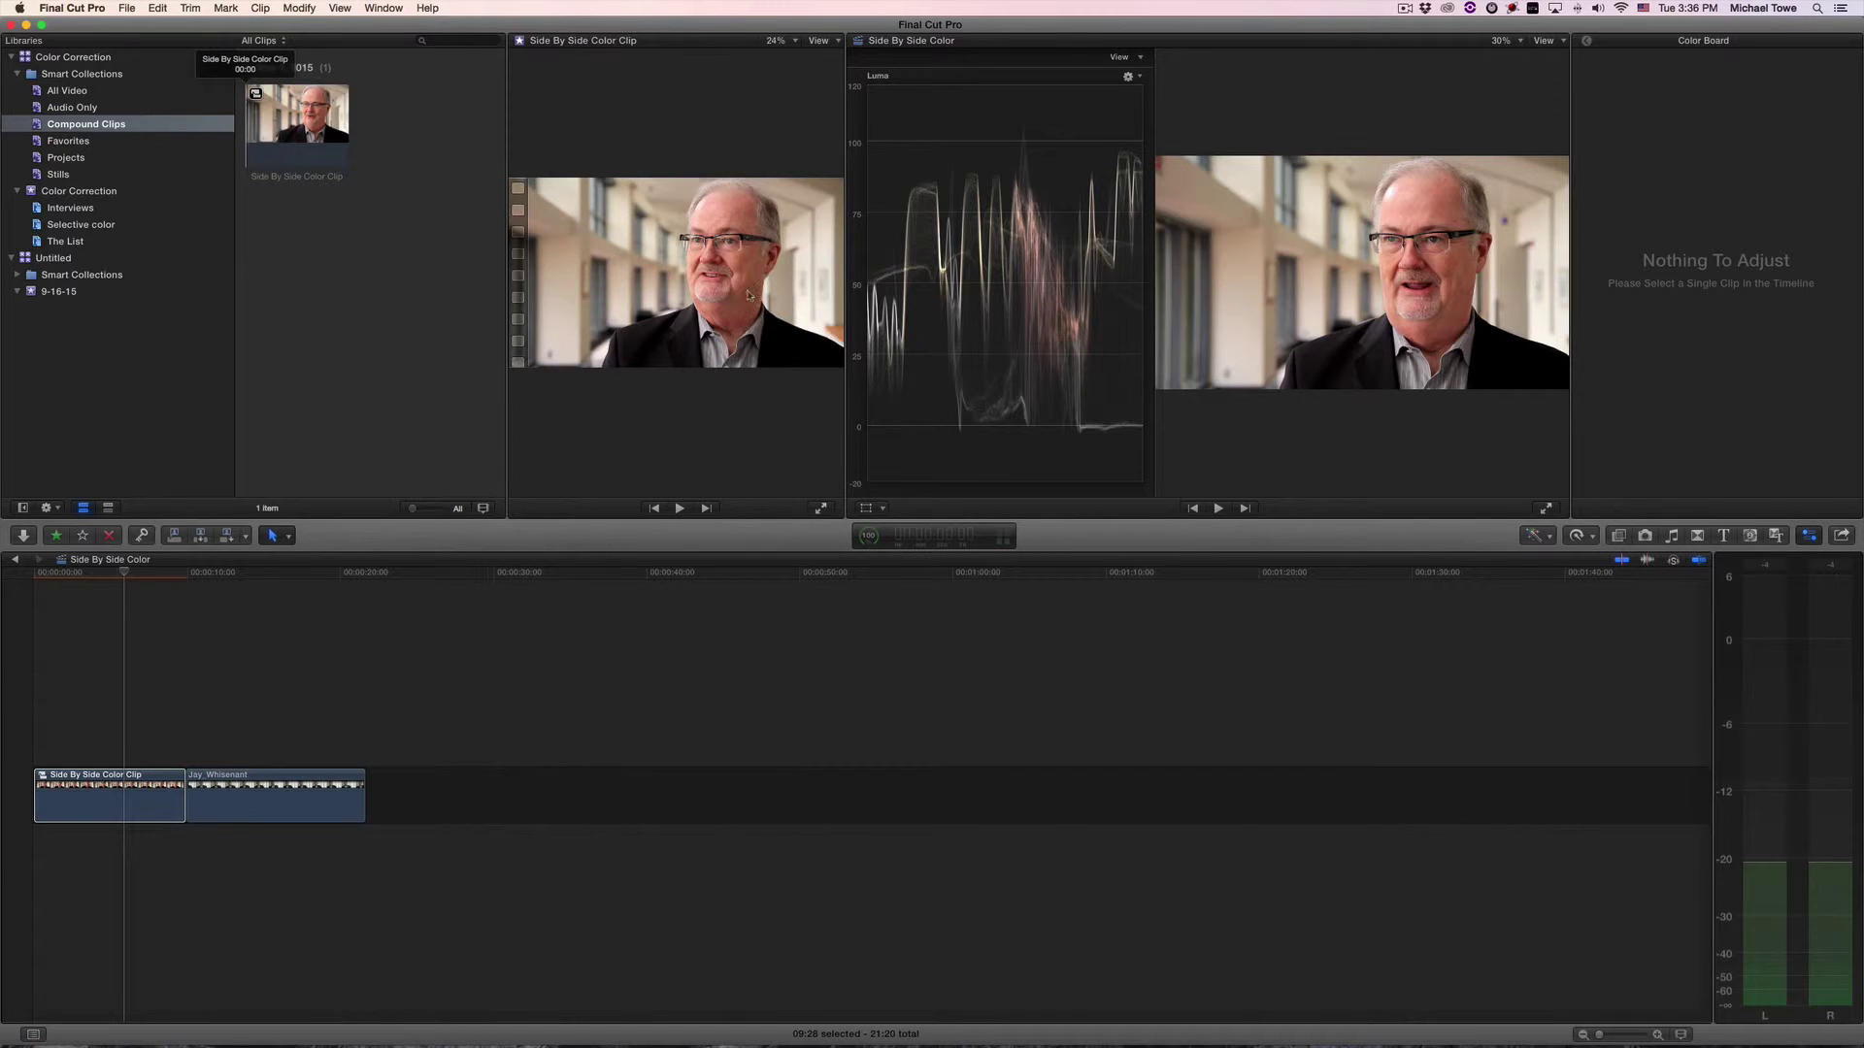
key(Home)
click(251, 590)
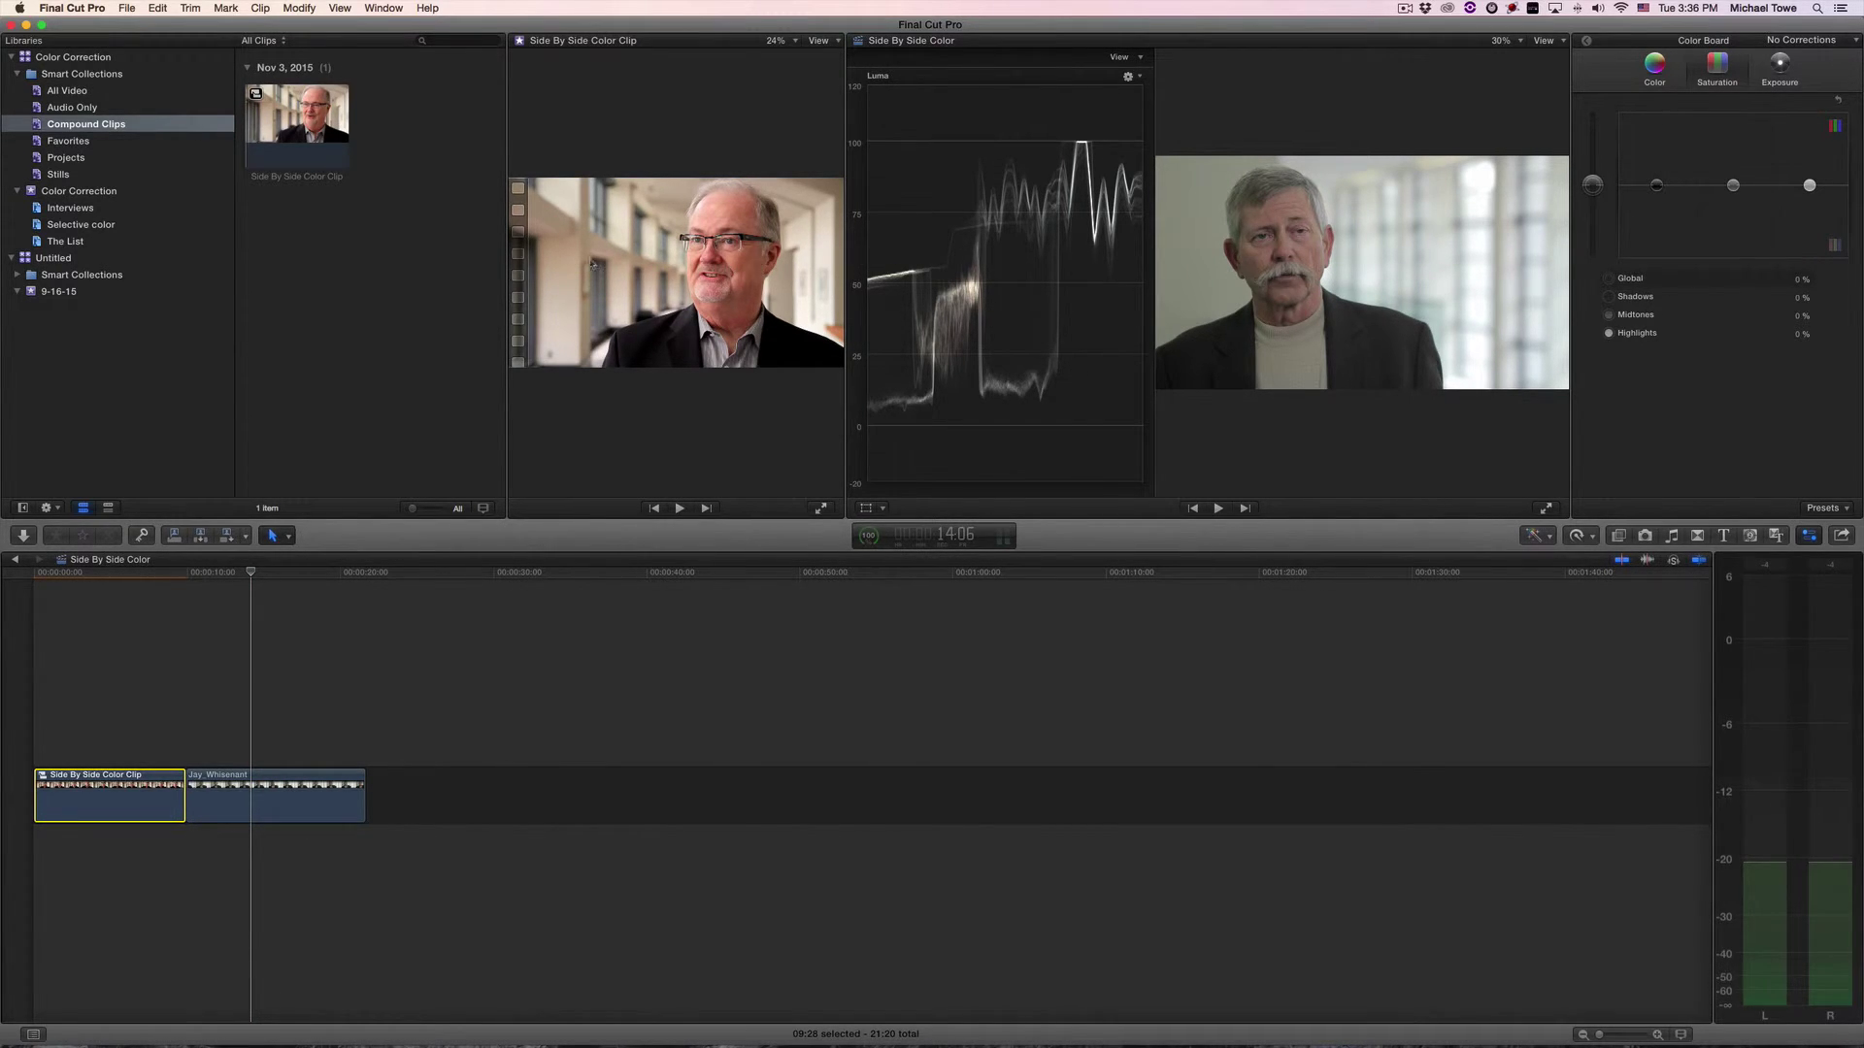
drag(845, 267, 865, 266)
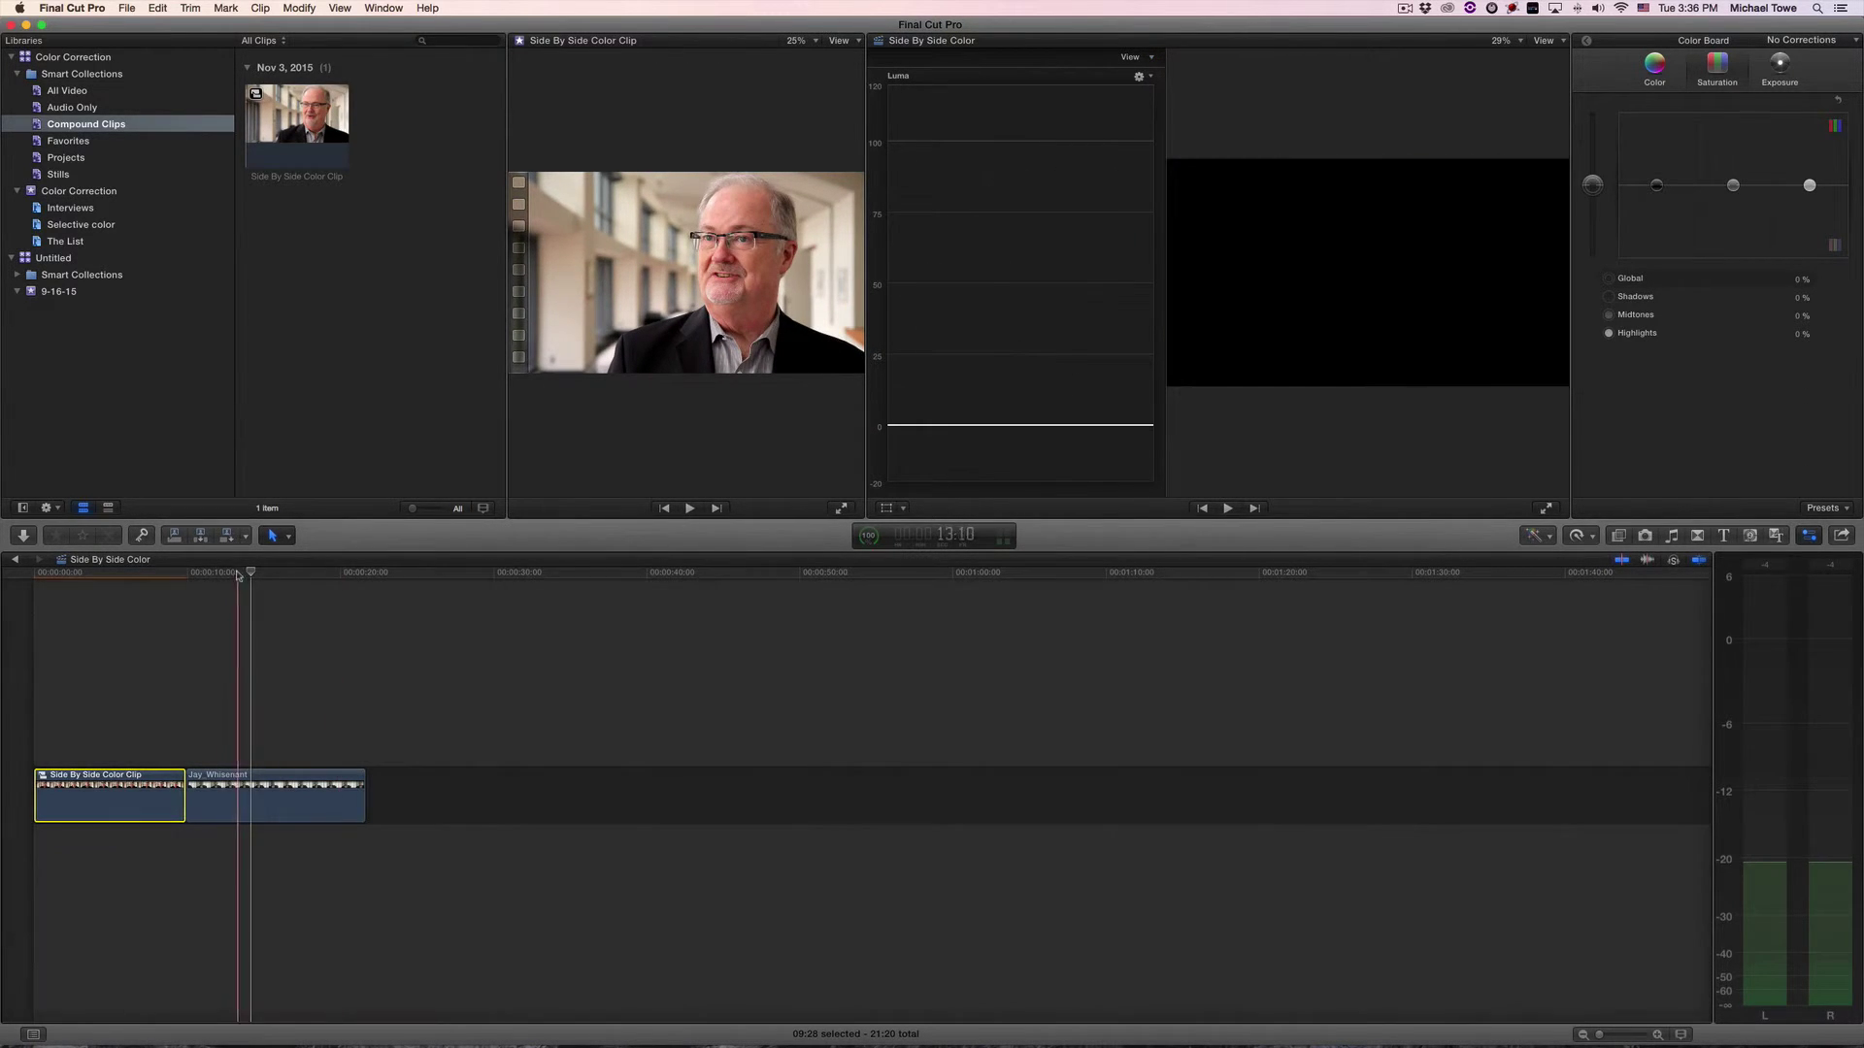
click(261, 801)
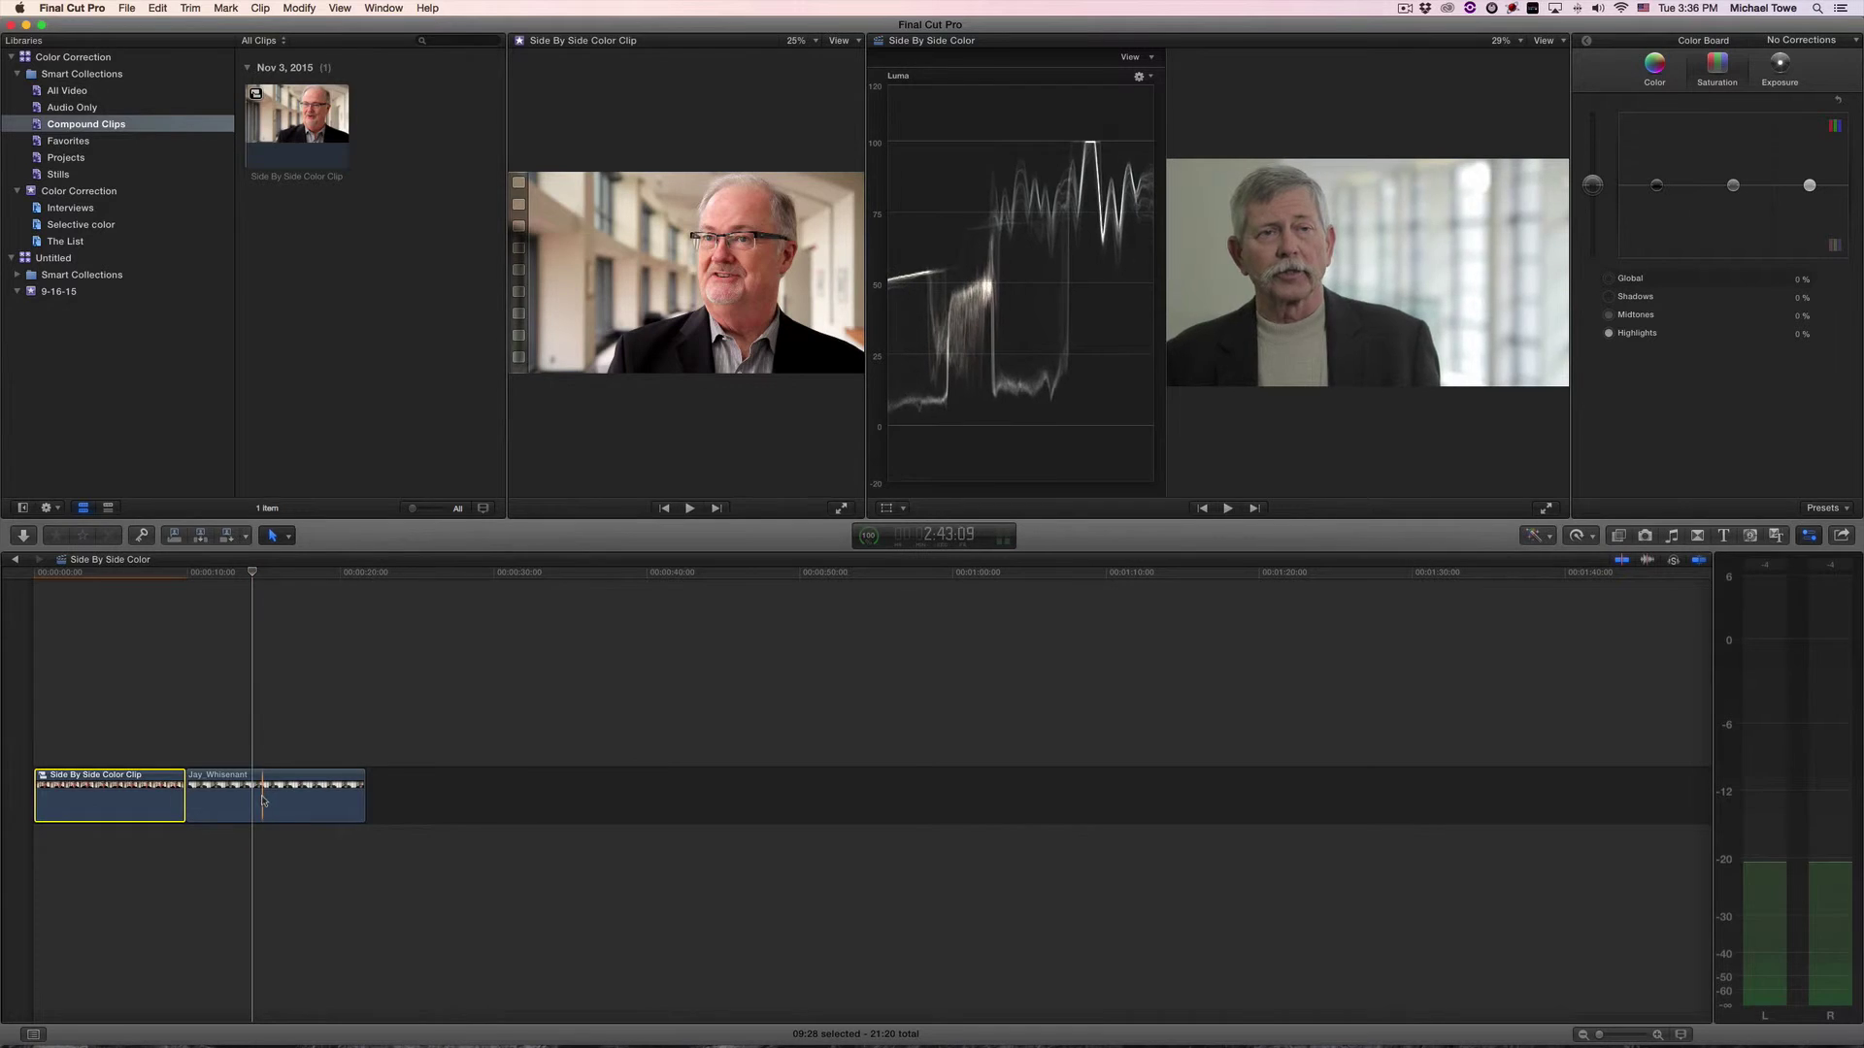
click(1780, 63)
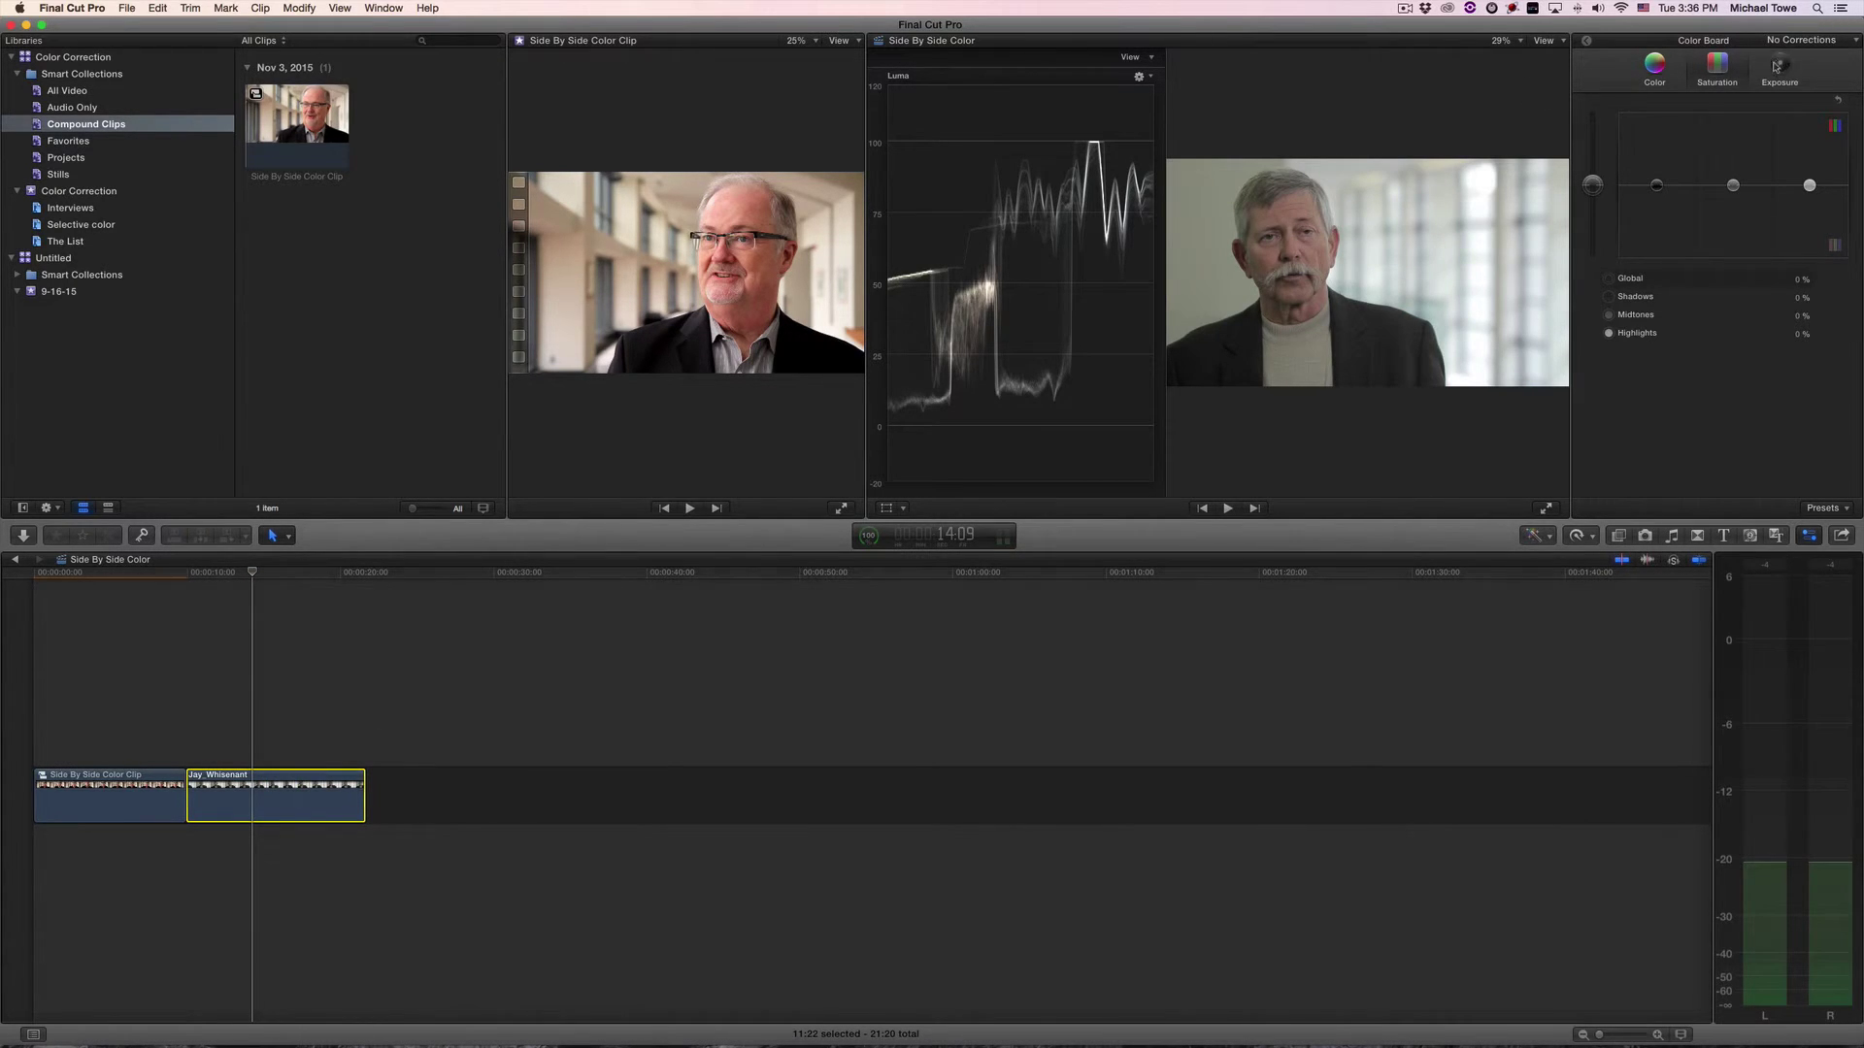
drag(1656, 185, 1658, 198)
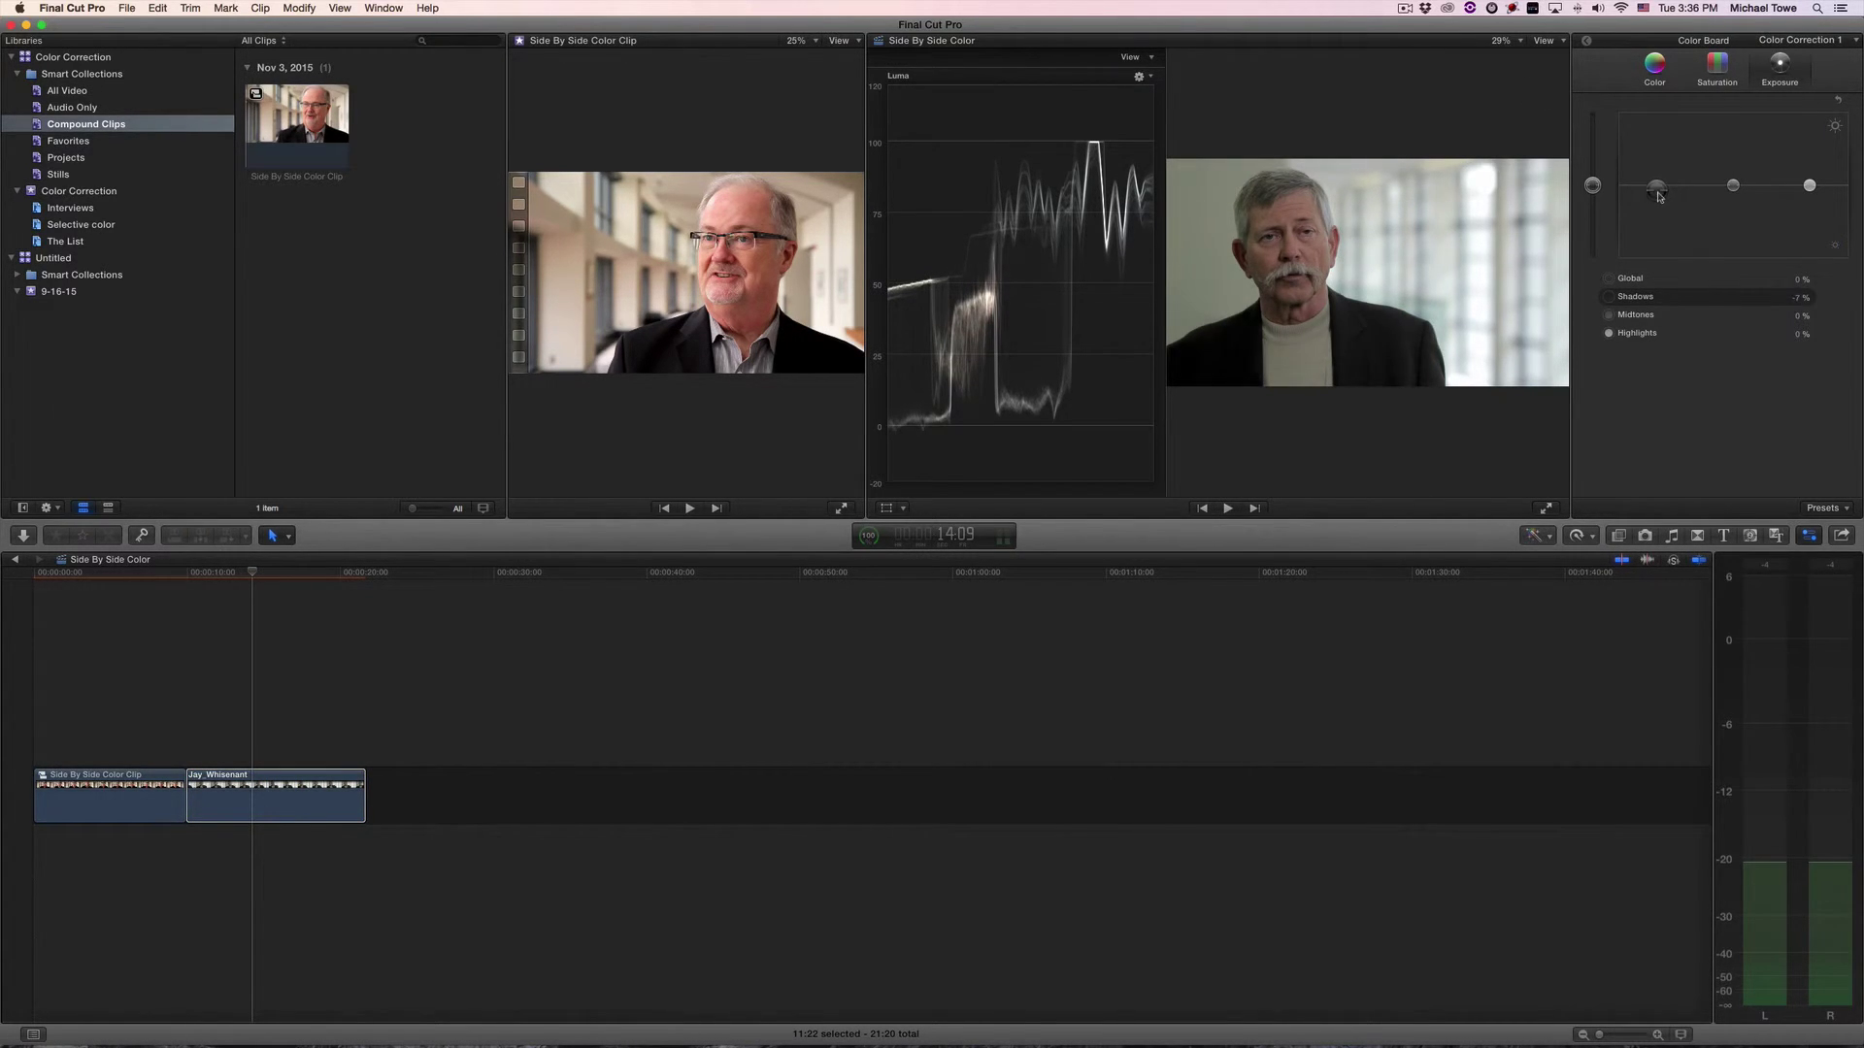
drag(1810, 187, 1733, 178)
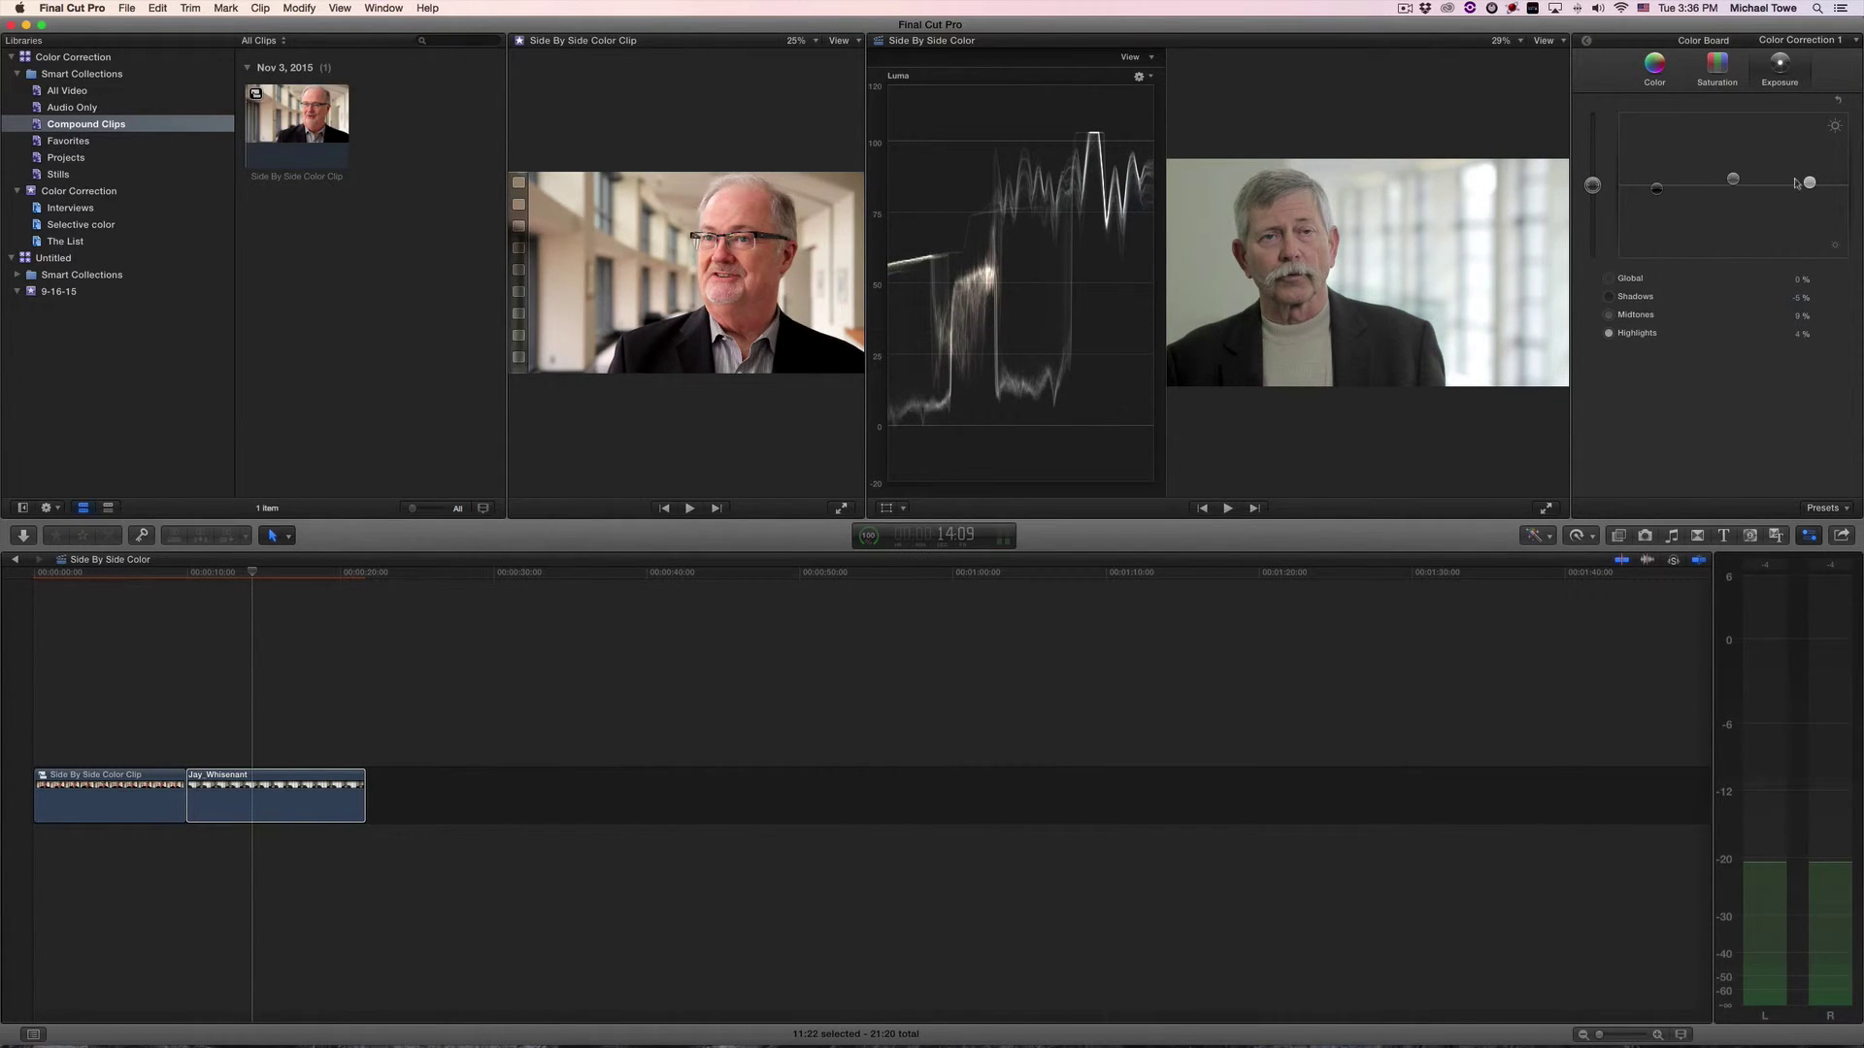
drag(1732, 182, 1733, 176)
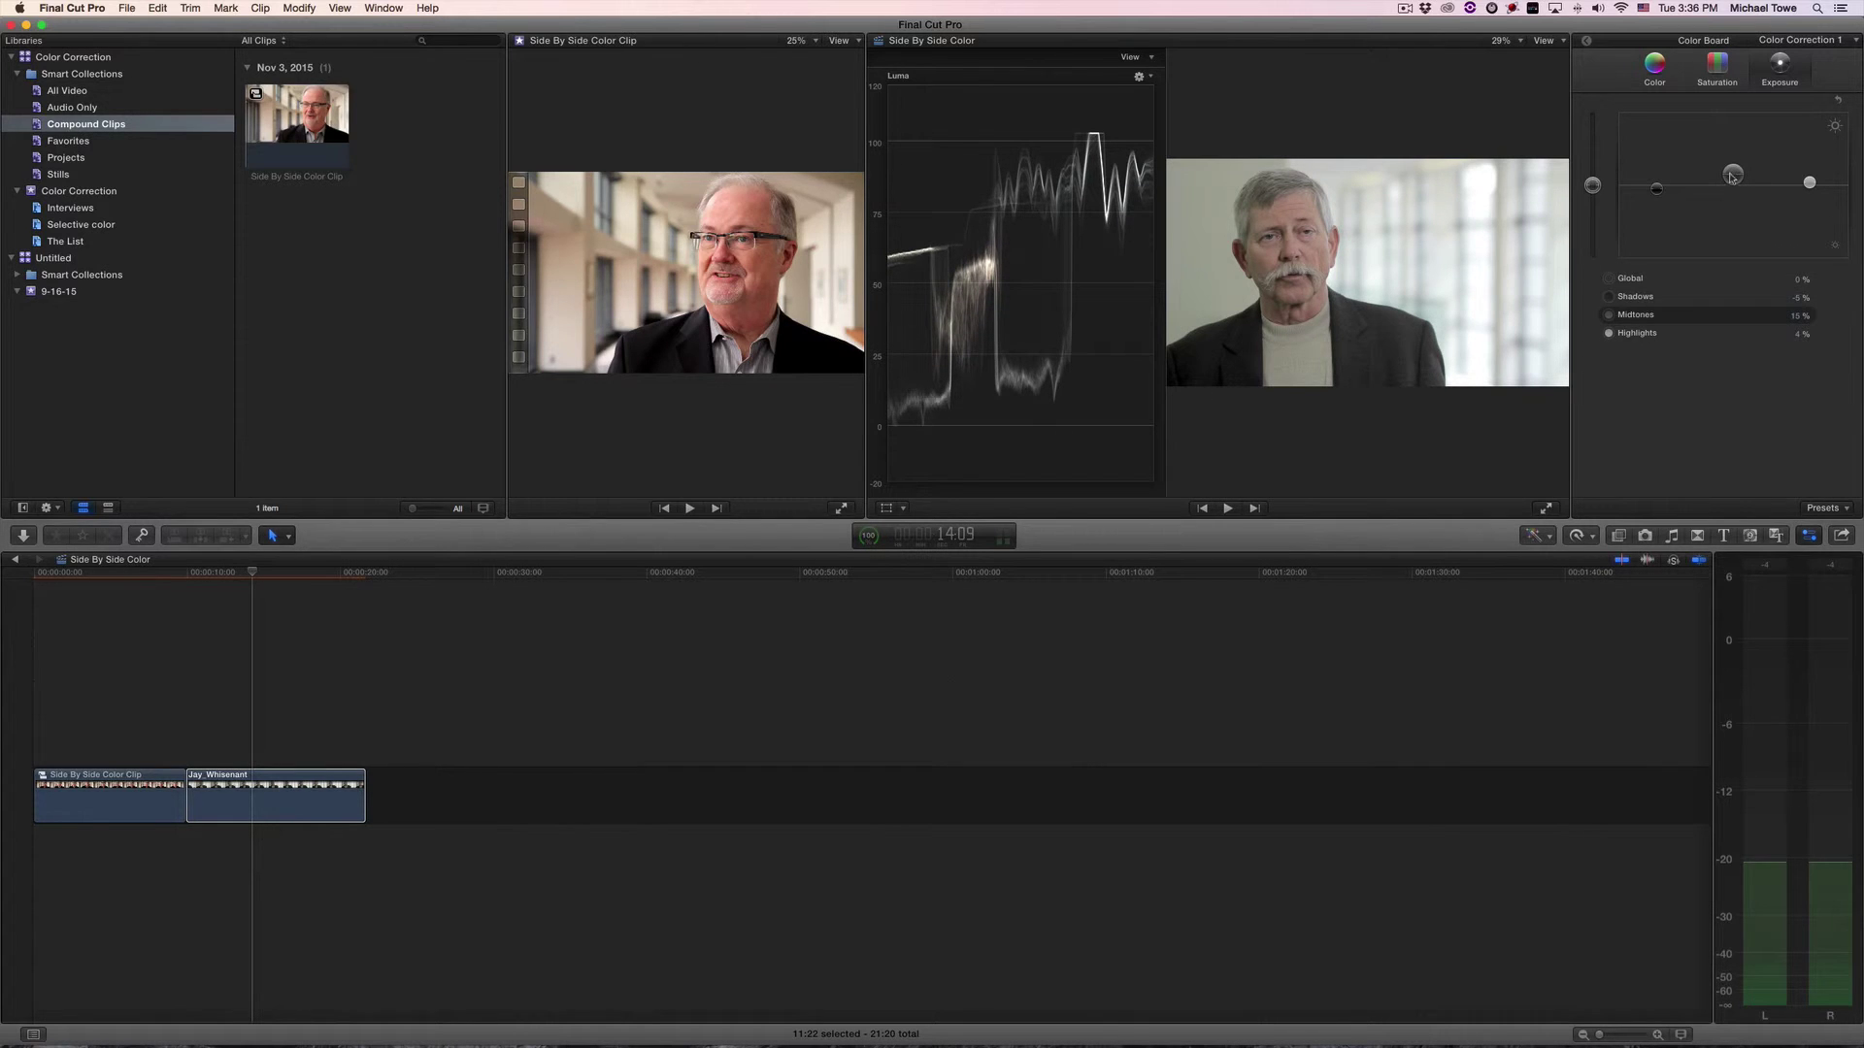
click(1658, 190)
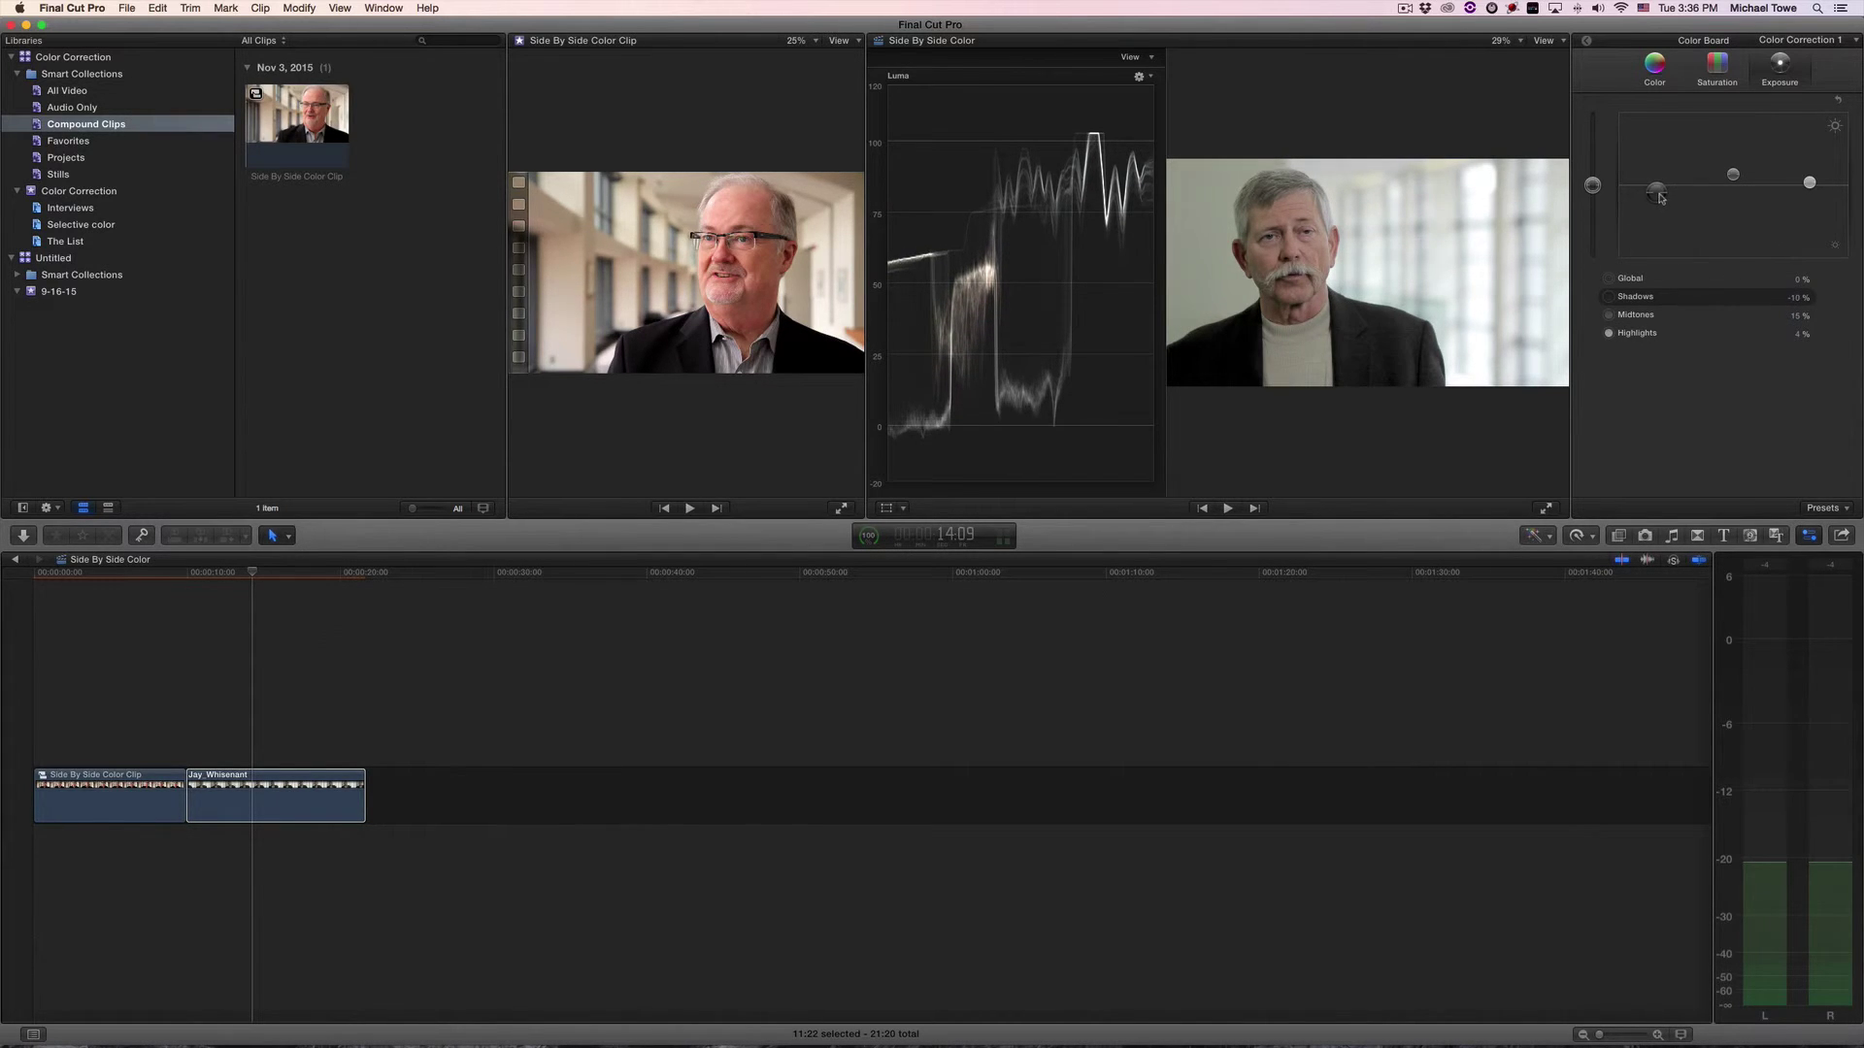
click(1717, 67)
drag(1592, 185, 1592, 138)
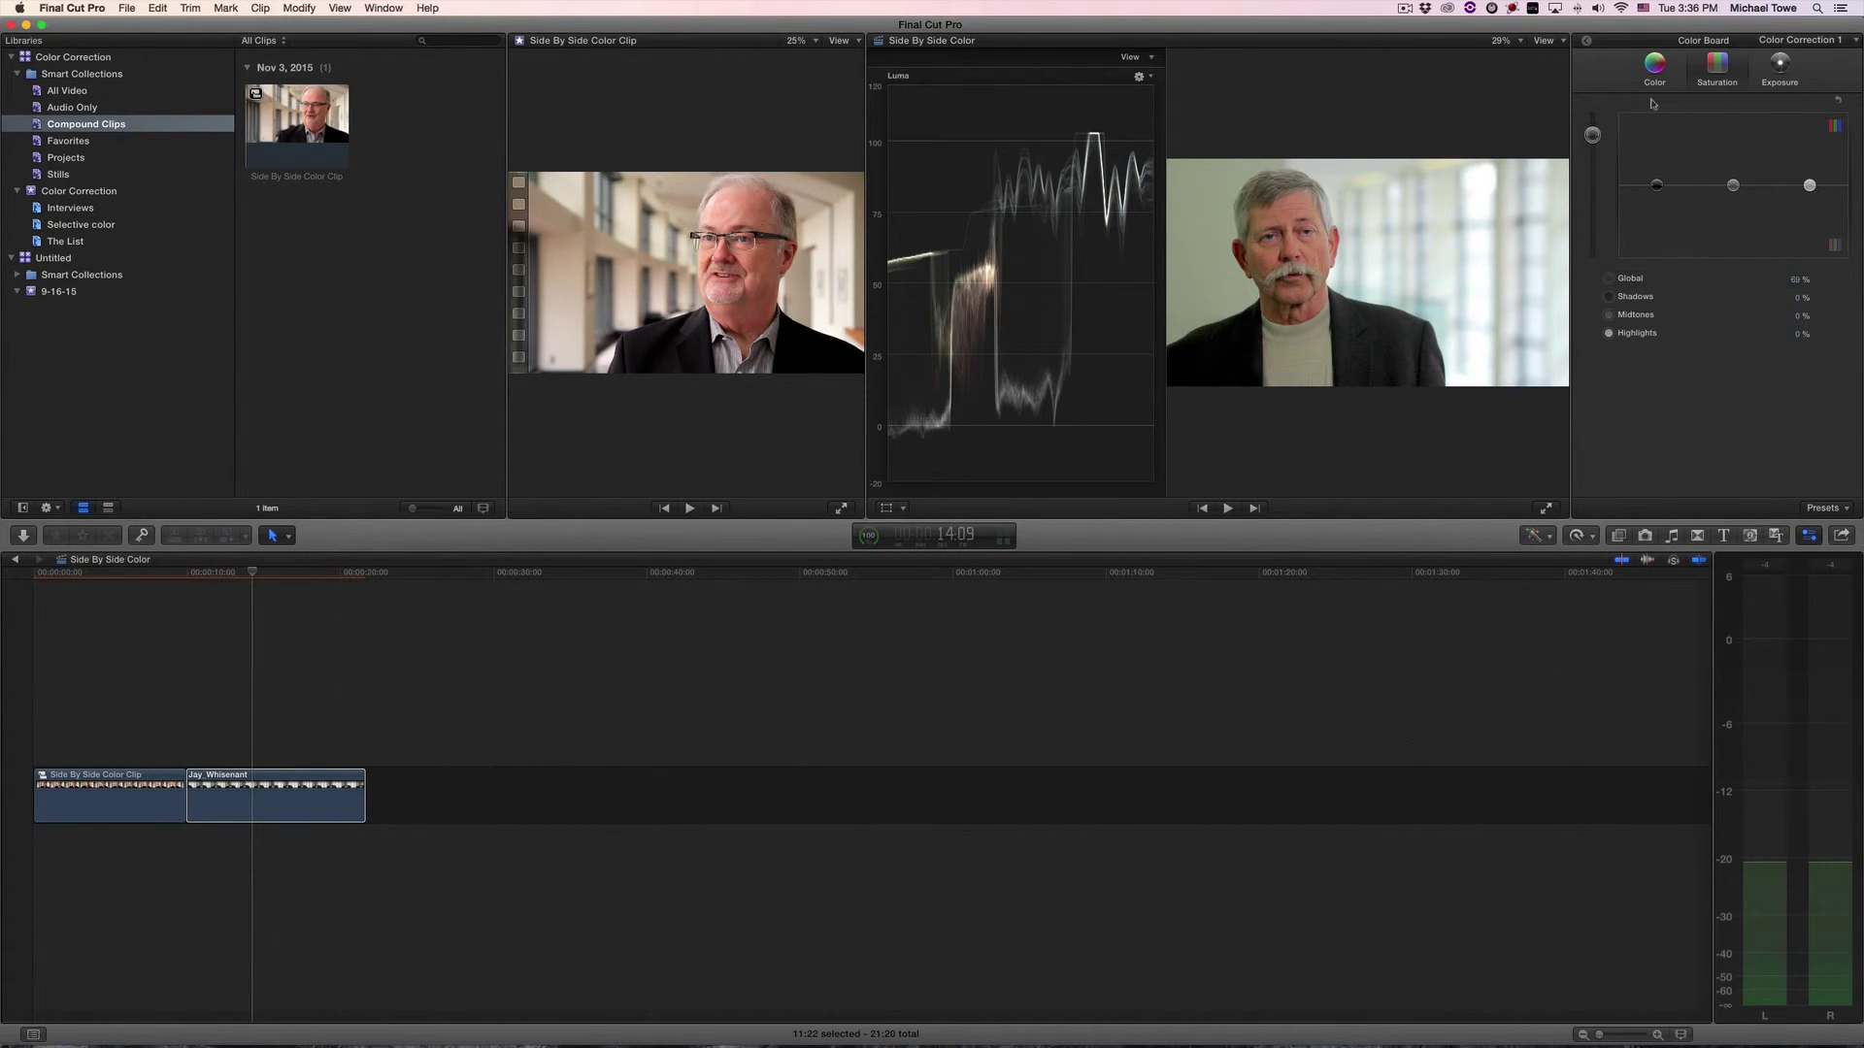
click(1654, 66)
drag(1741, 190, 1666, 194)
click(1665, 185)
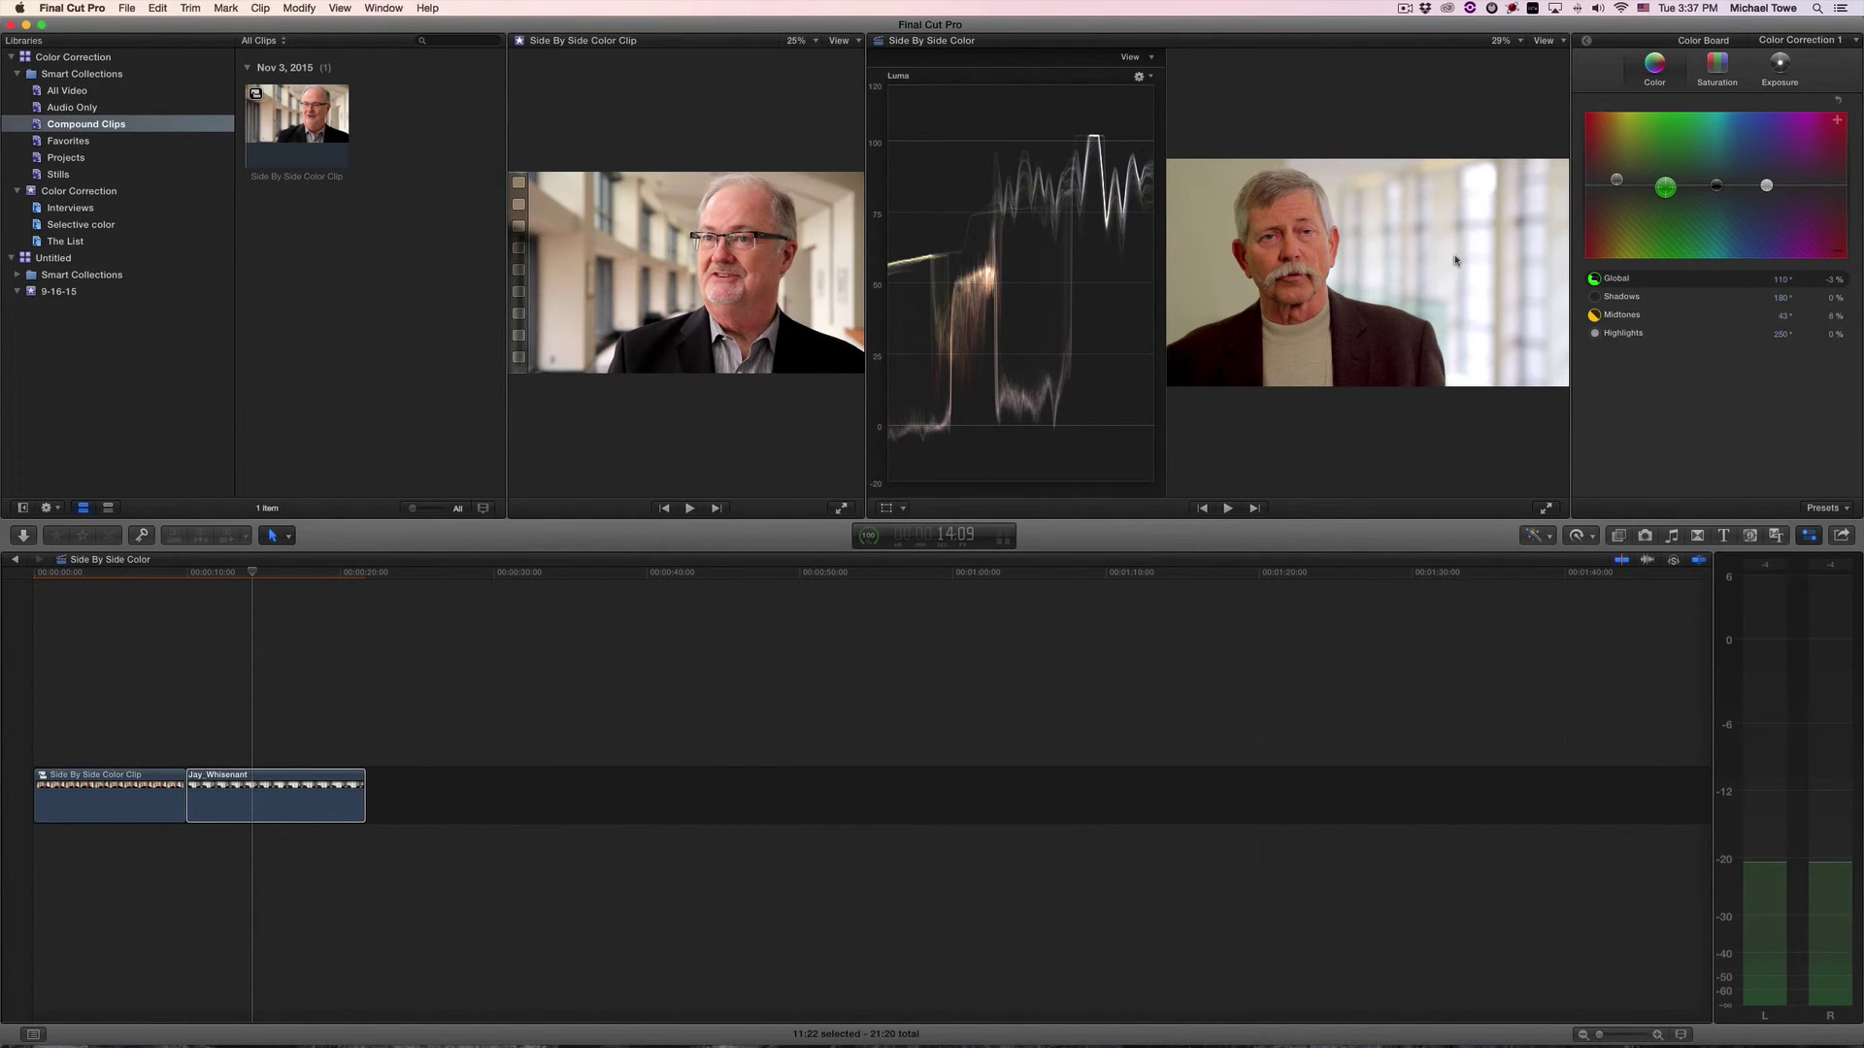
- Select the Side By Side Color Clip in the timeline and bring up the Clip menu
click(275, 797)
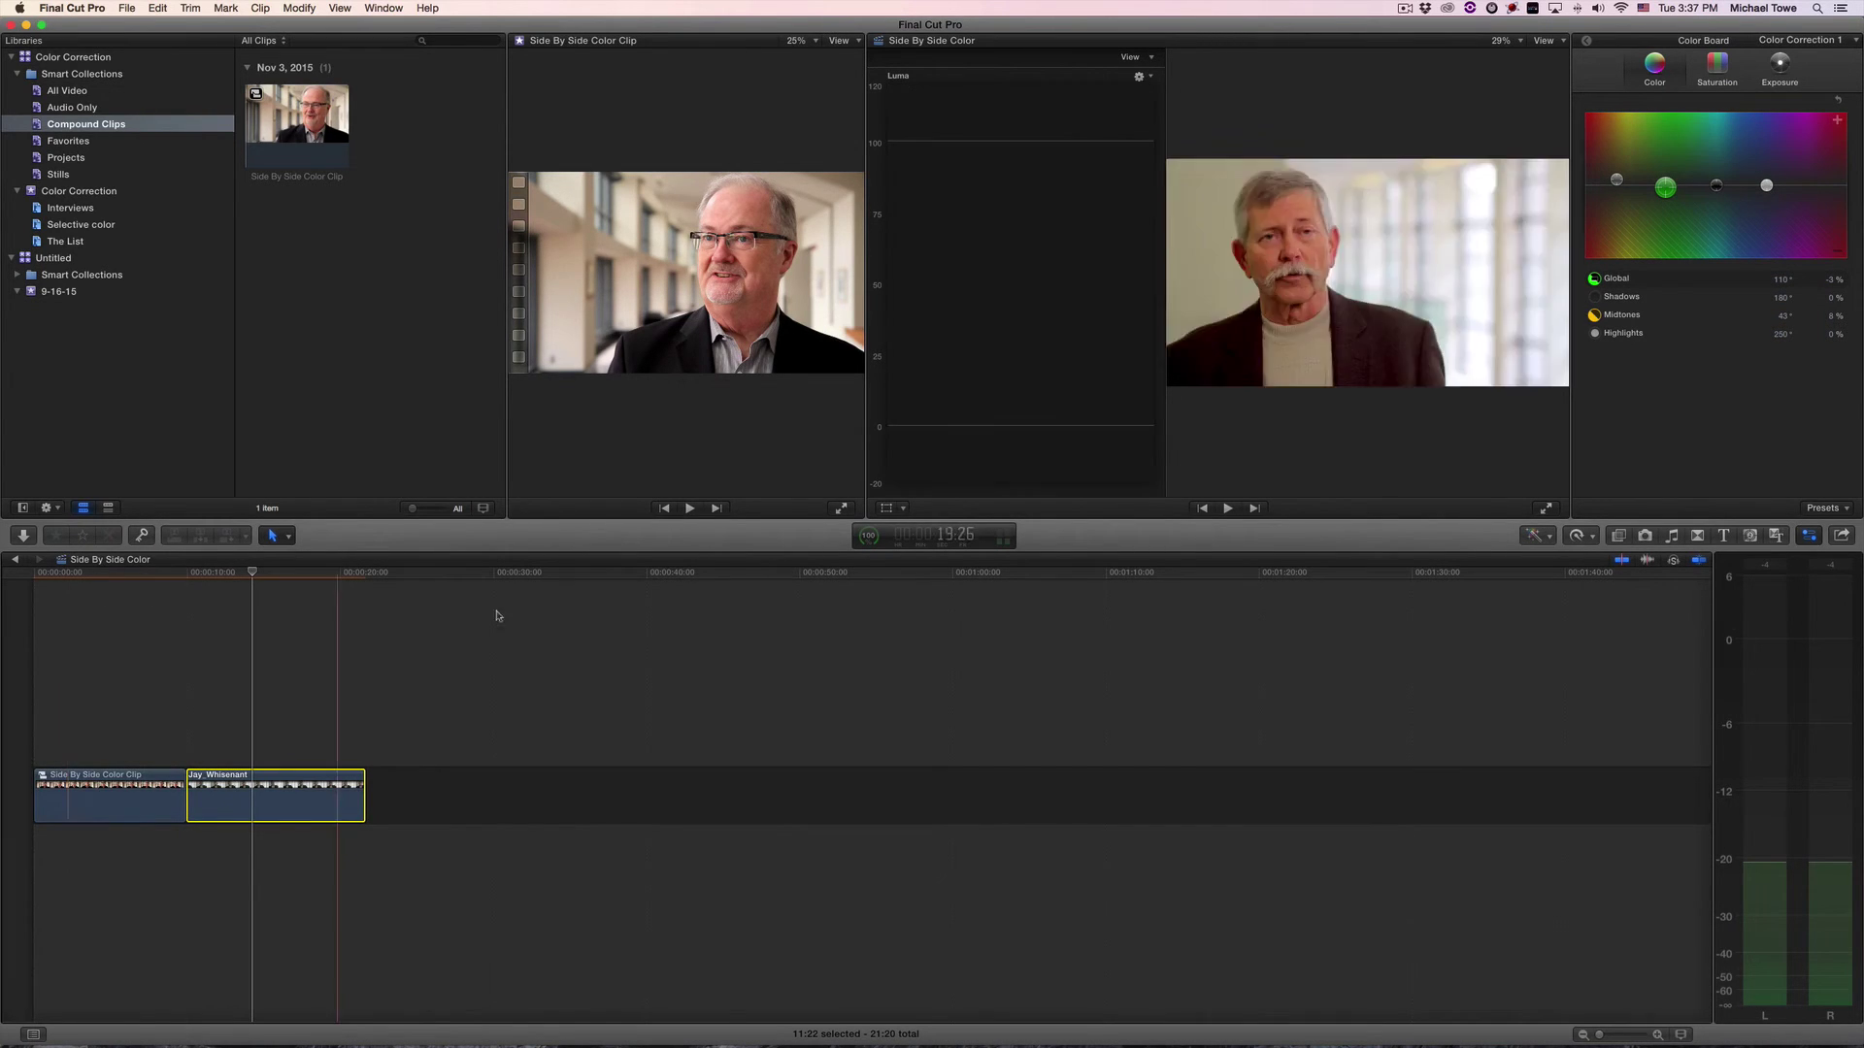
click(93, 573)
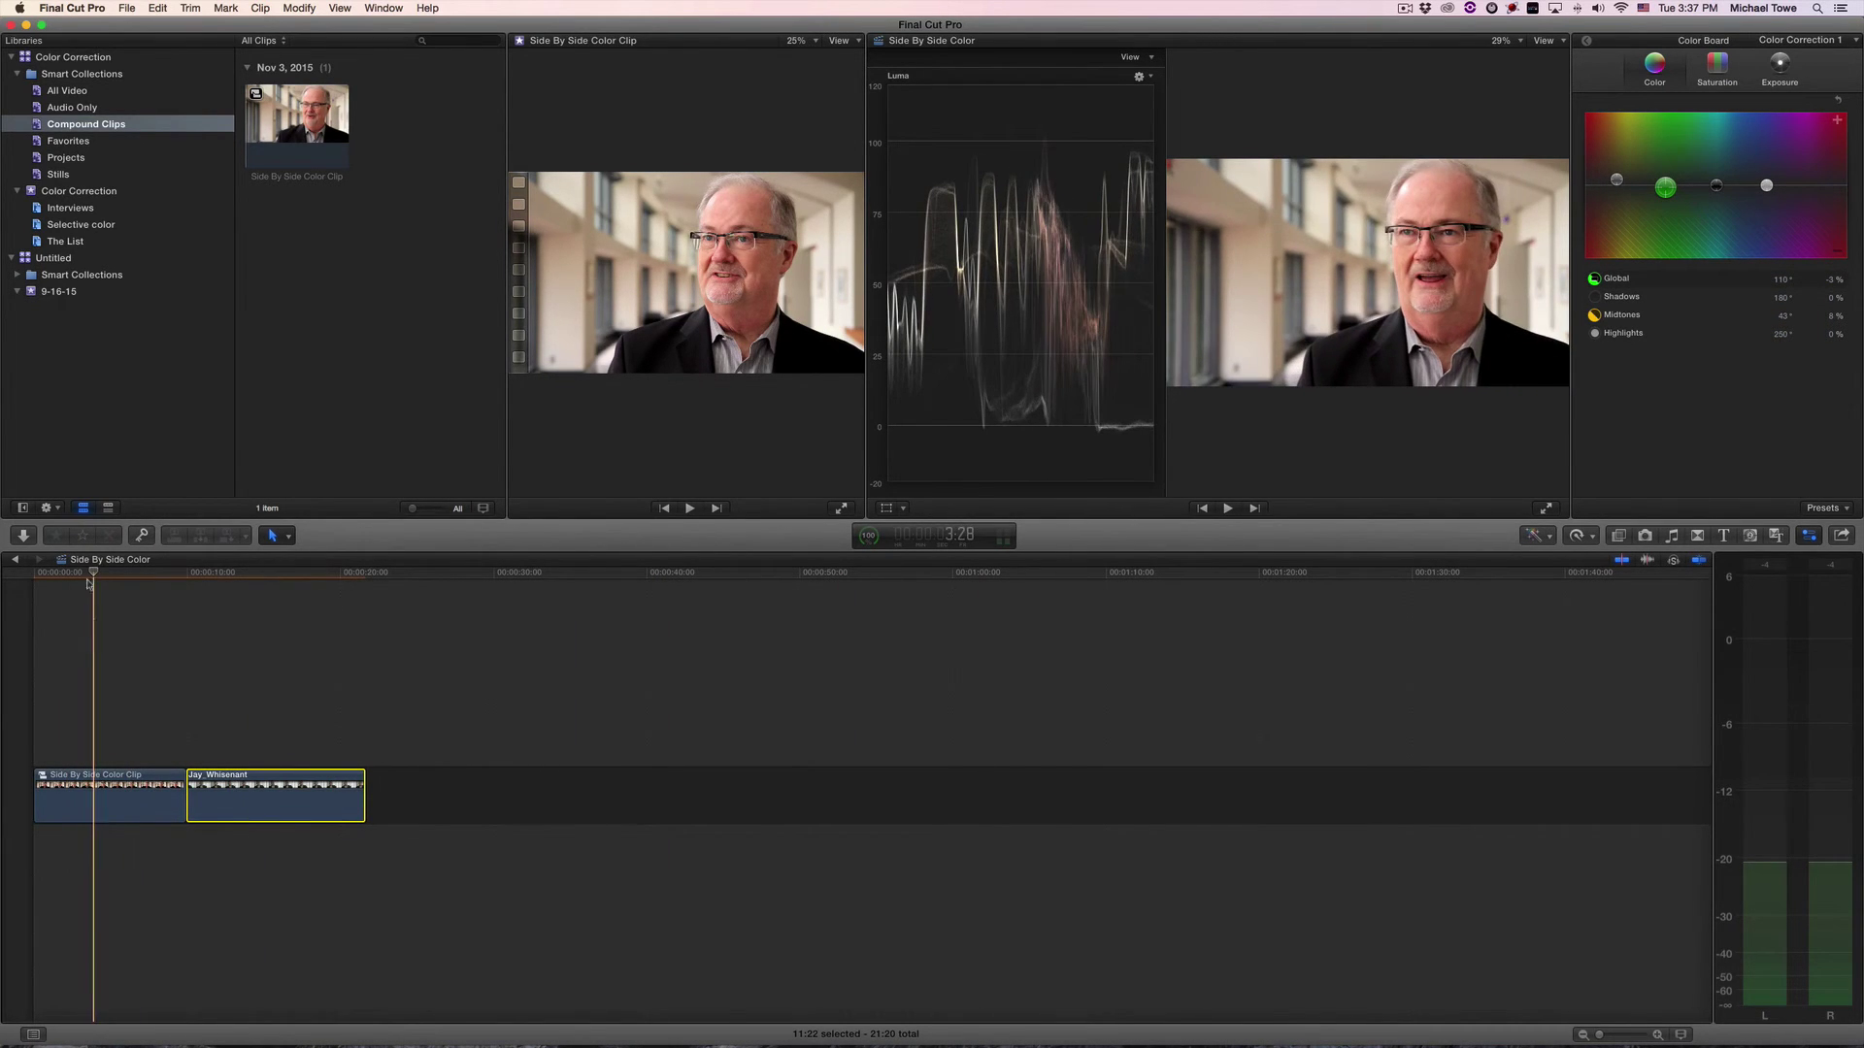
click(109, 801)
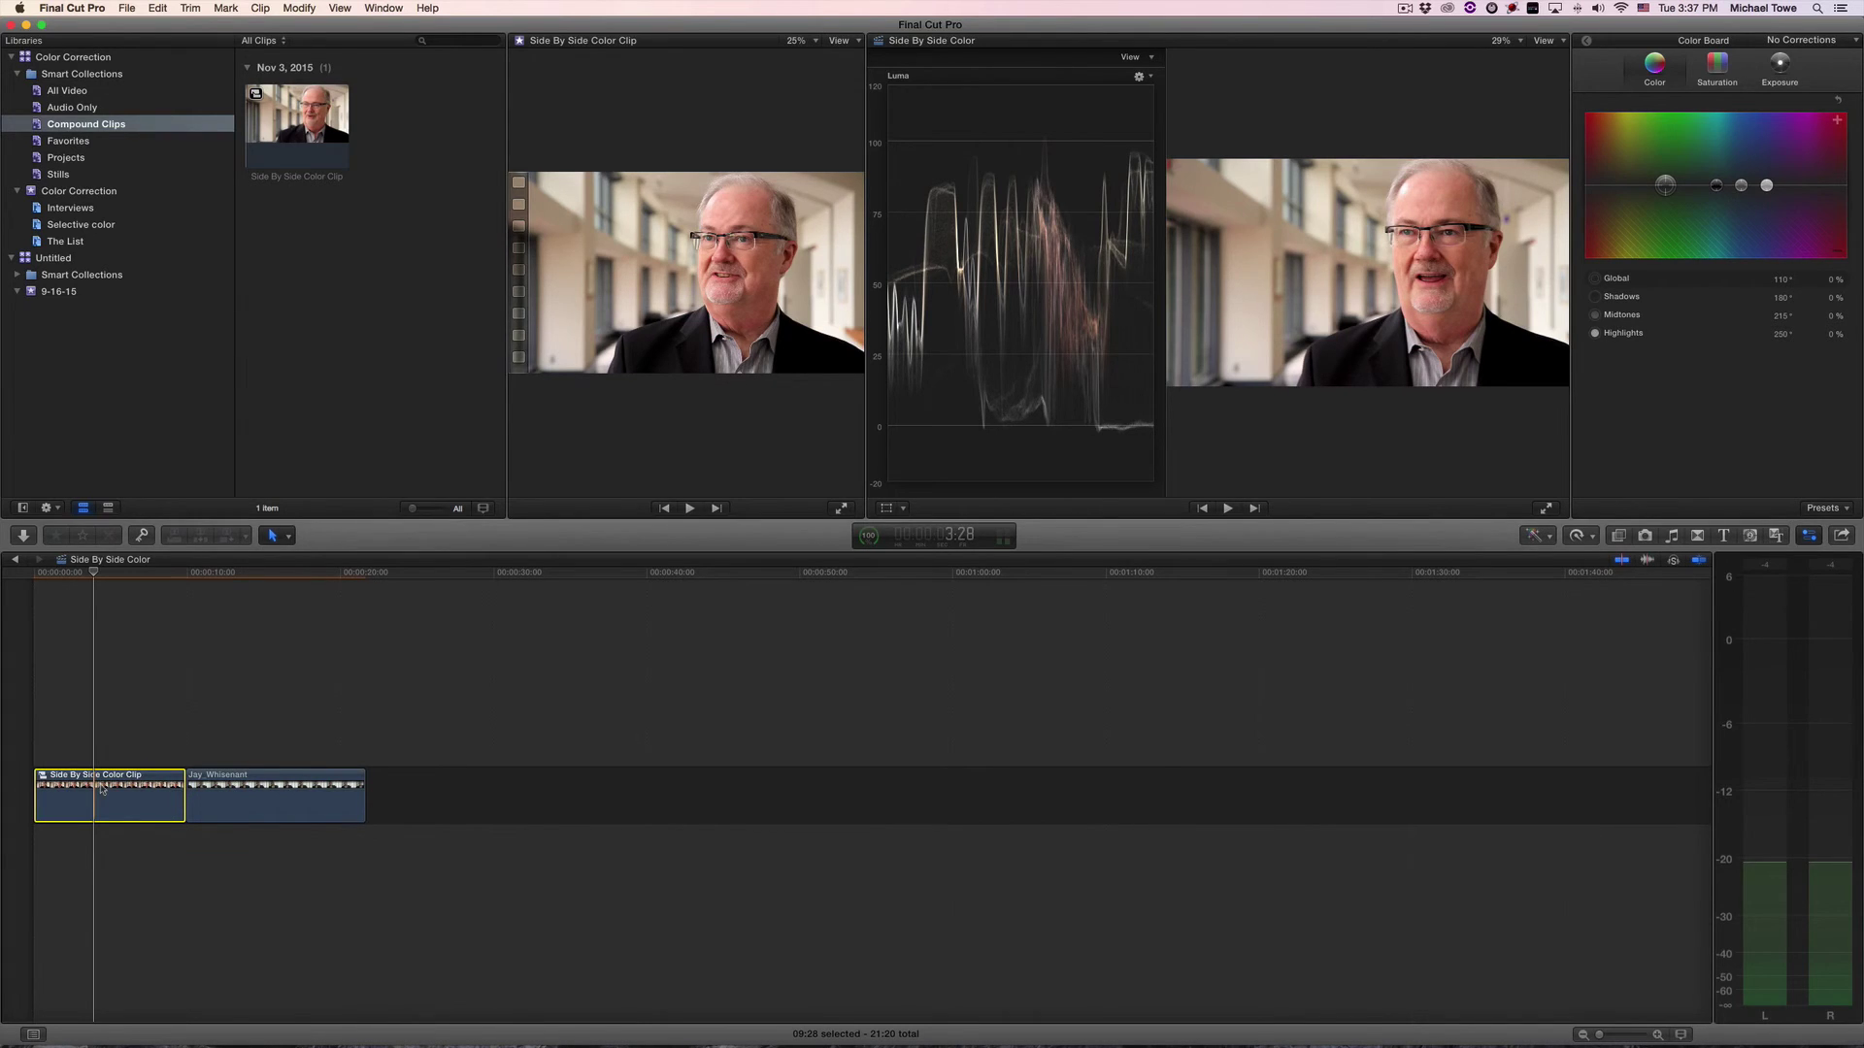
click(252, 9)
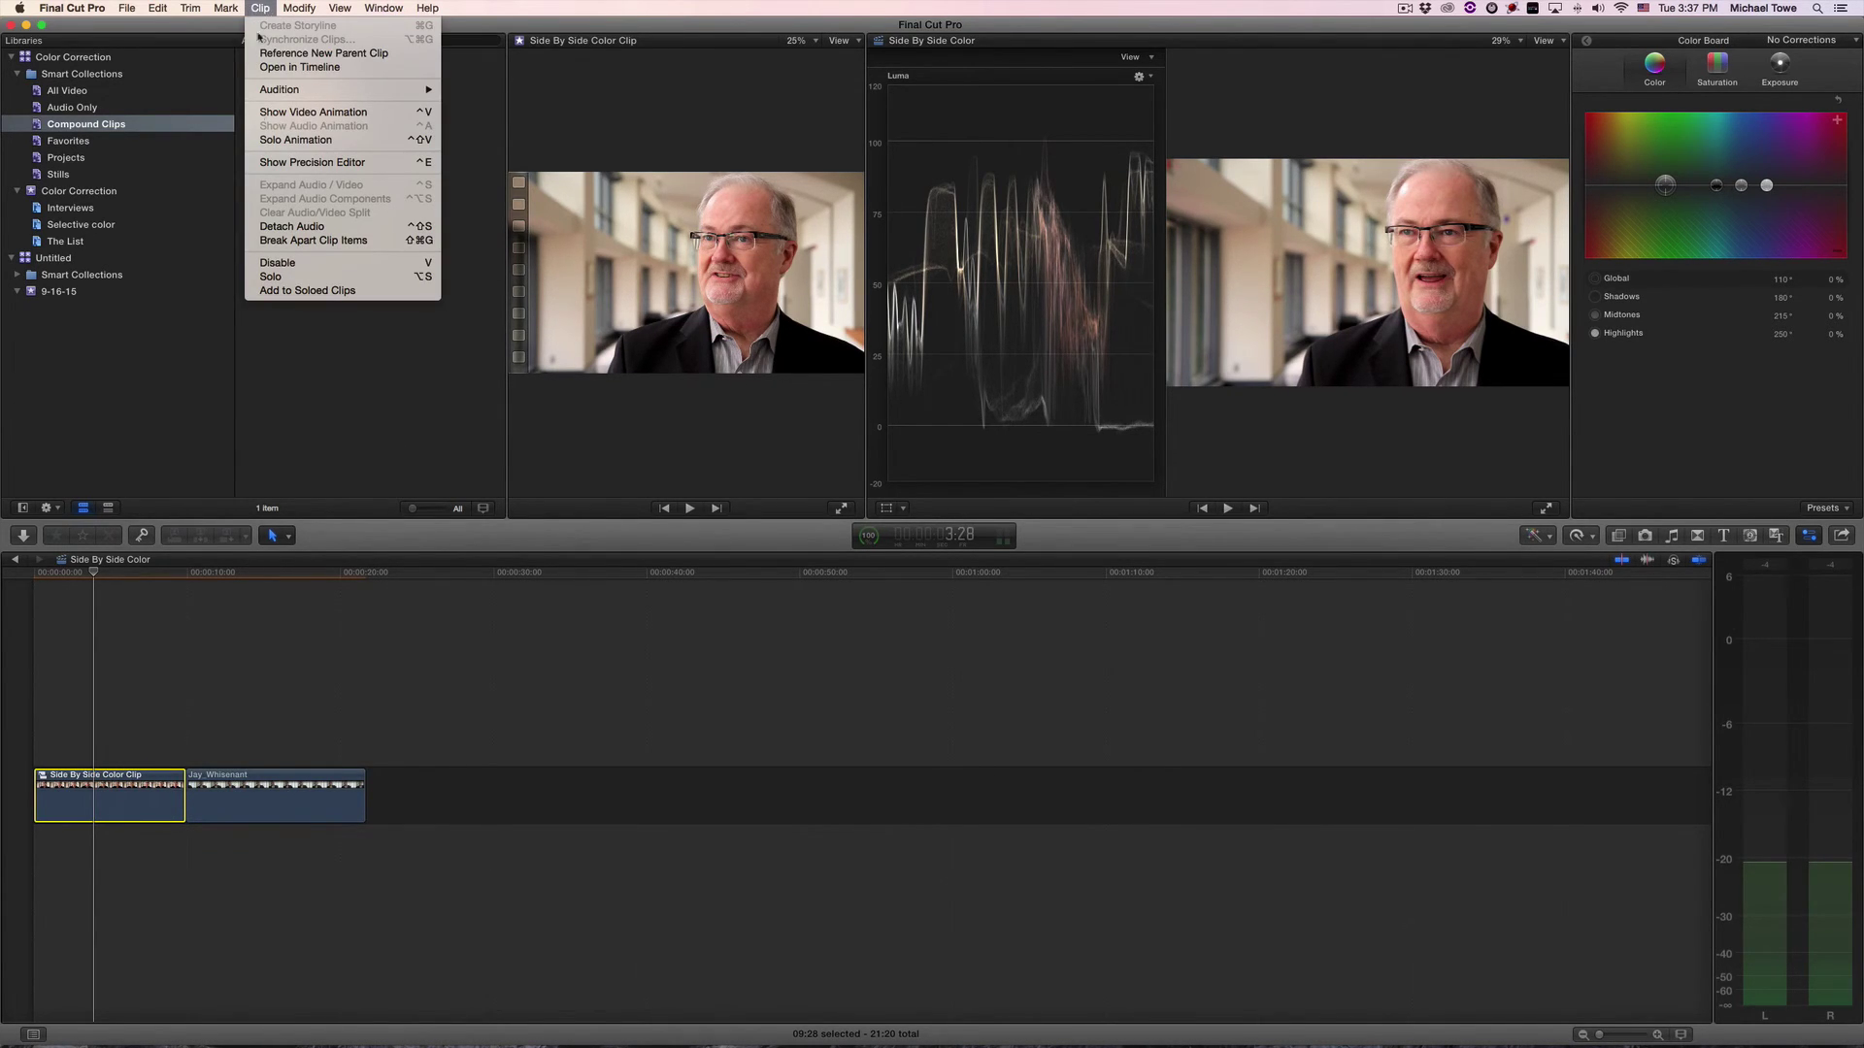
click(288, 242)
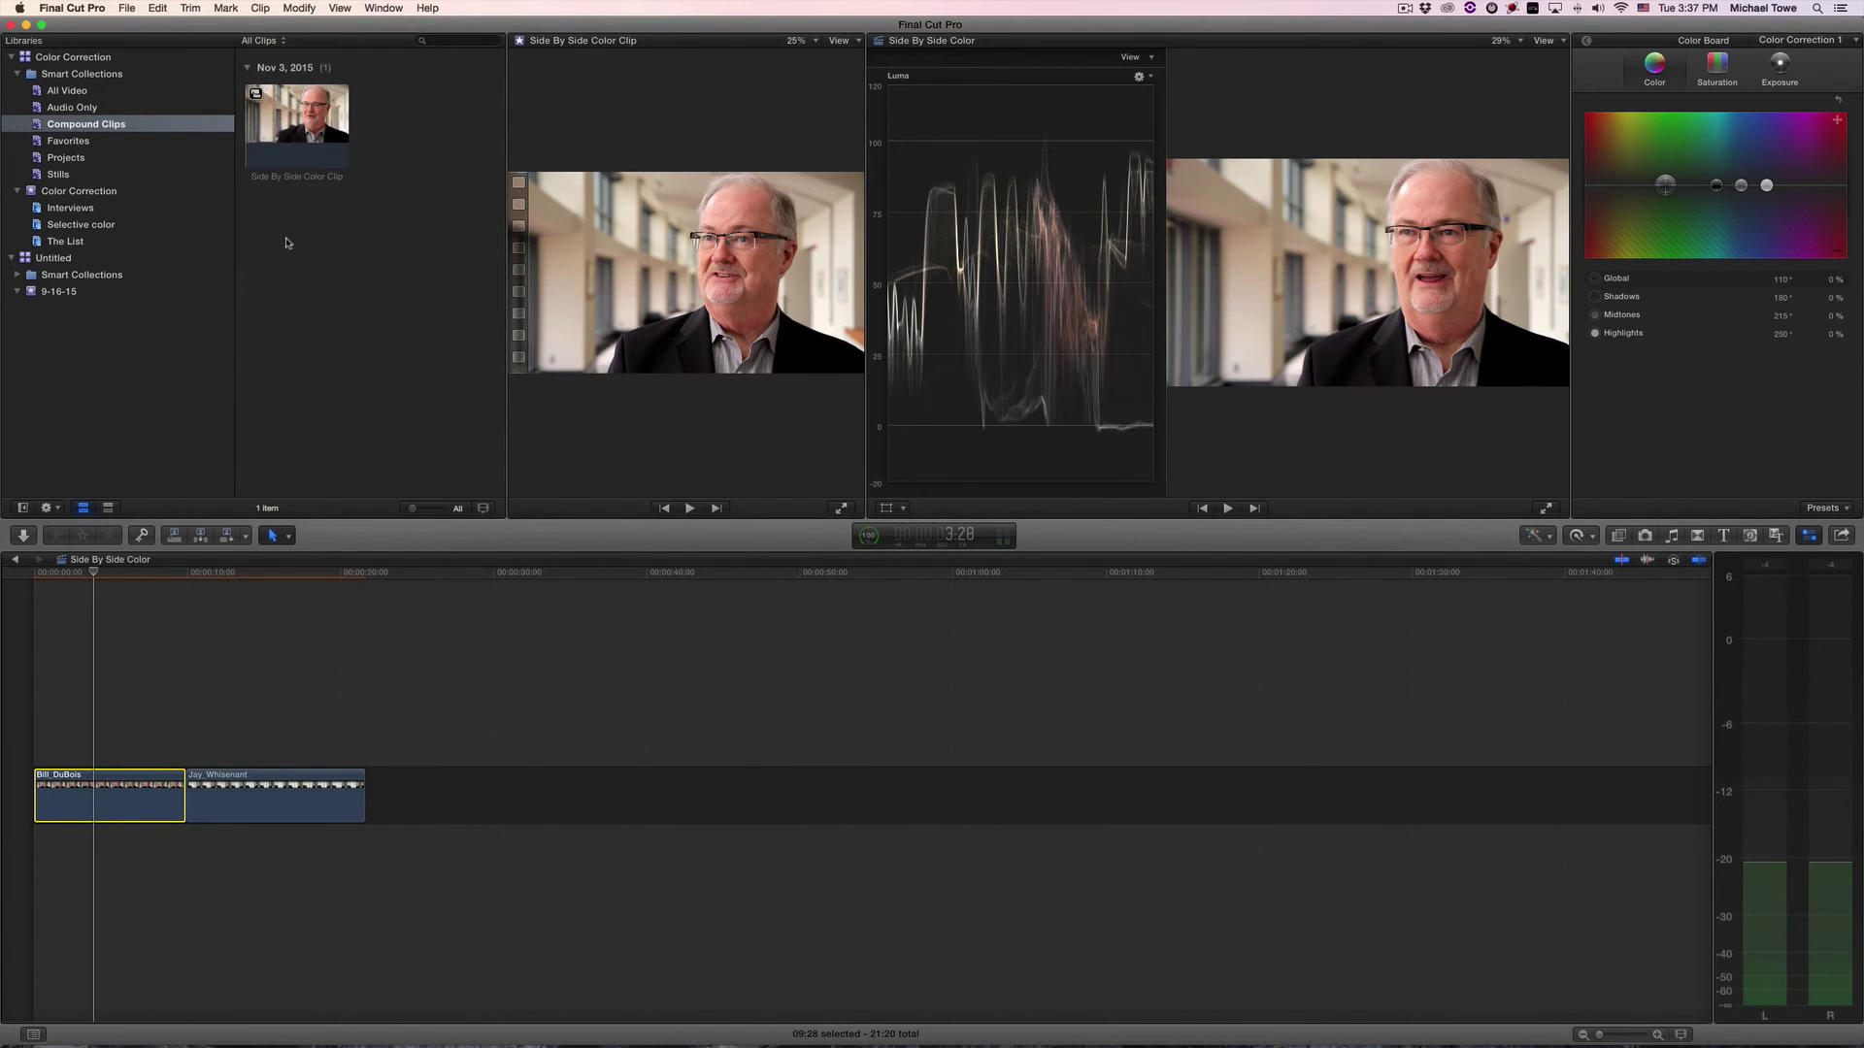
click(90, 725)
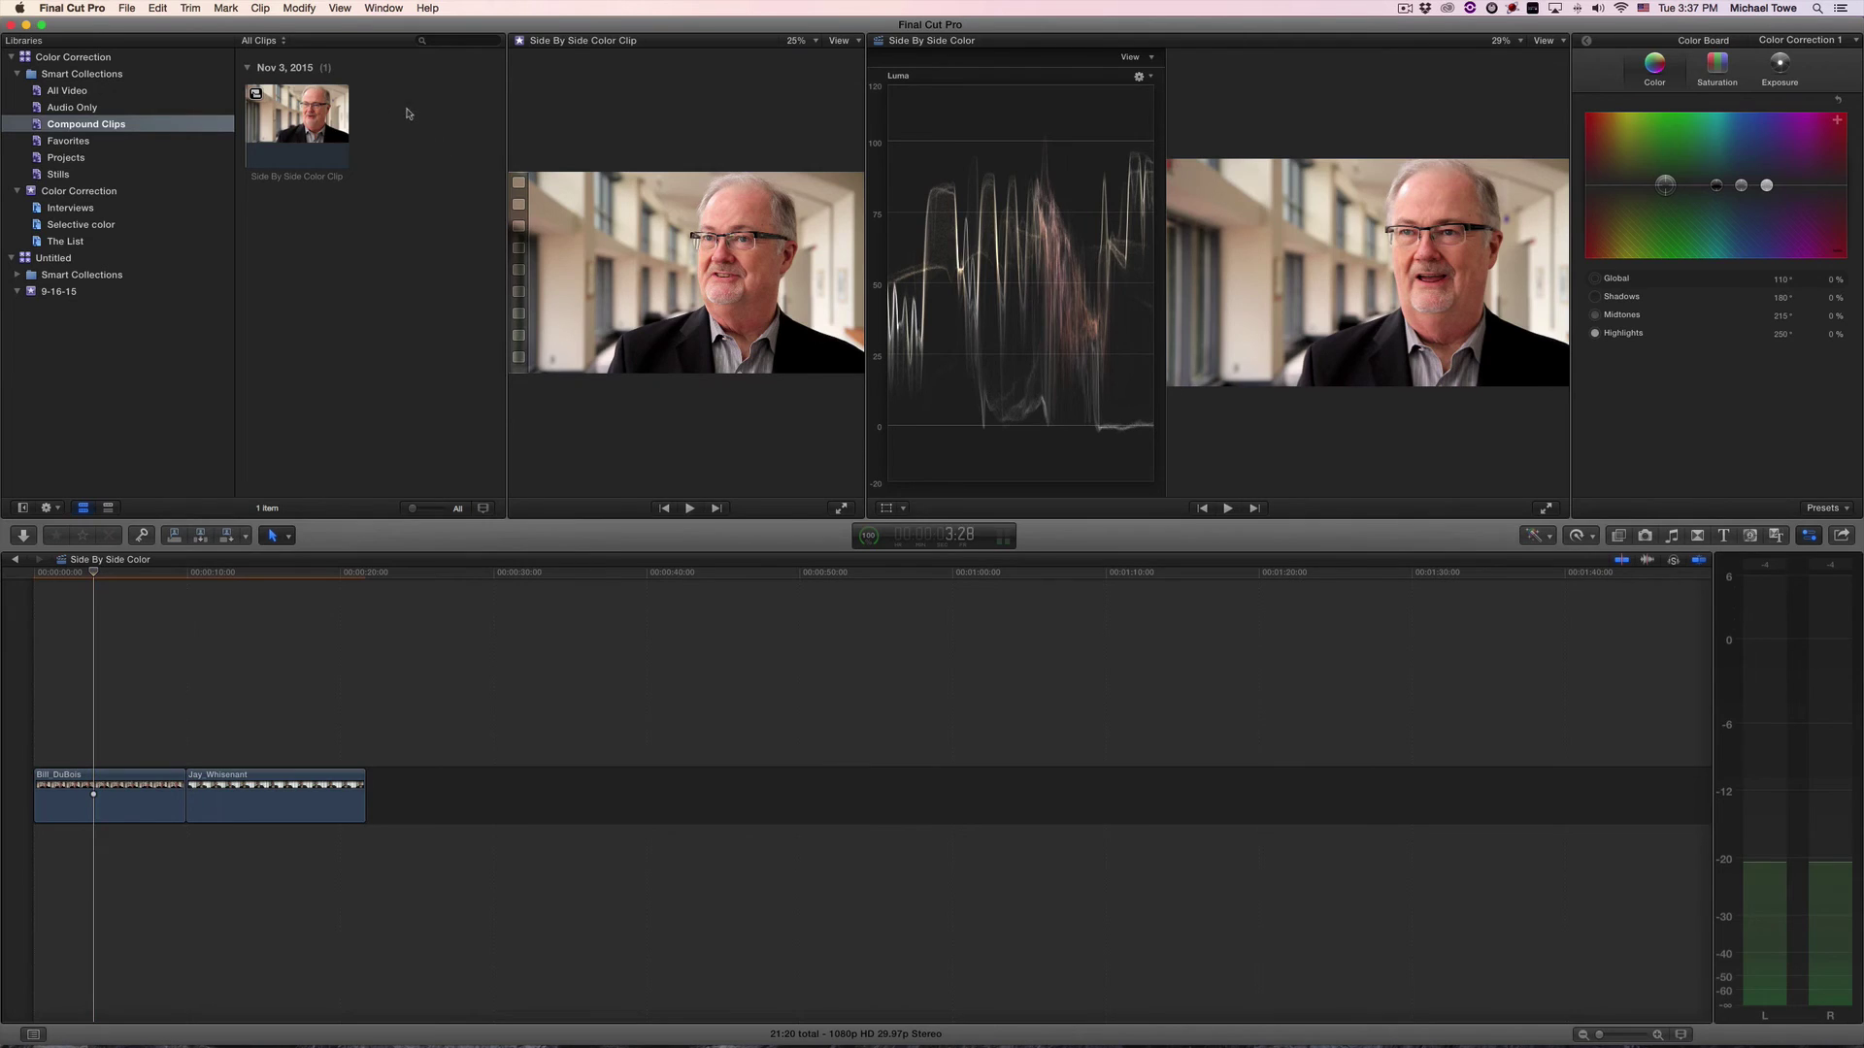
click(250, 153)
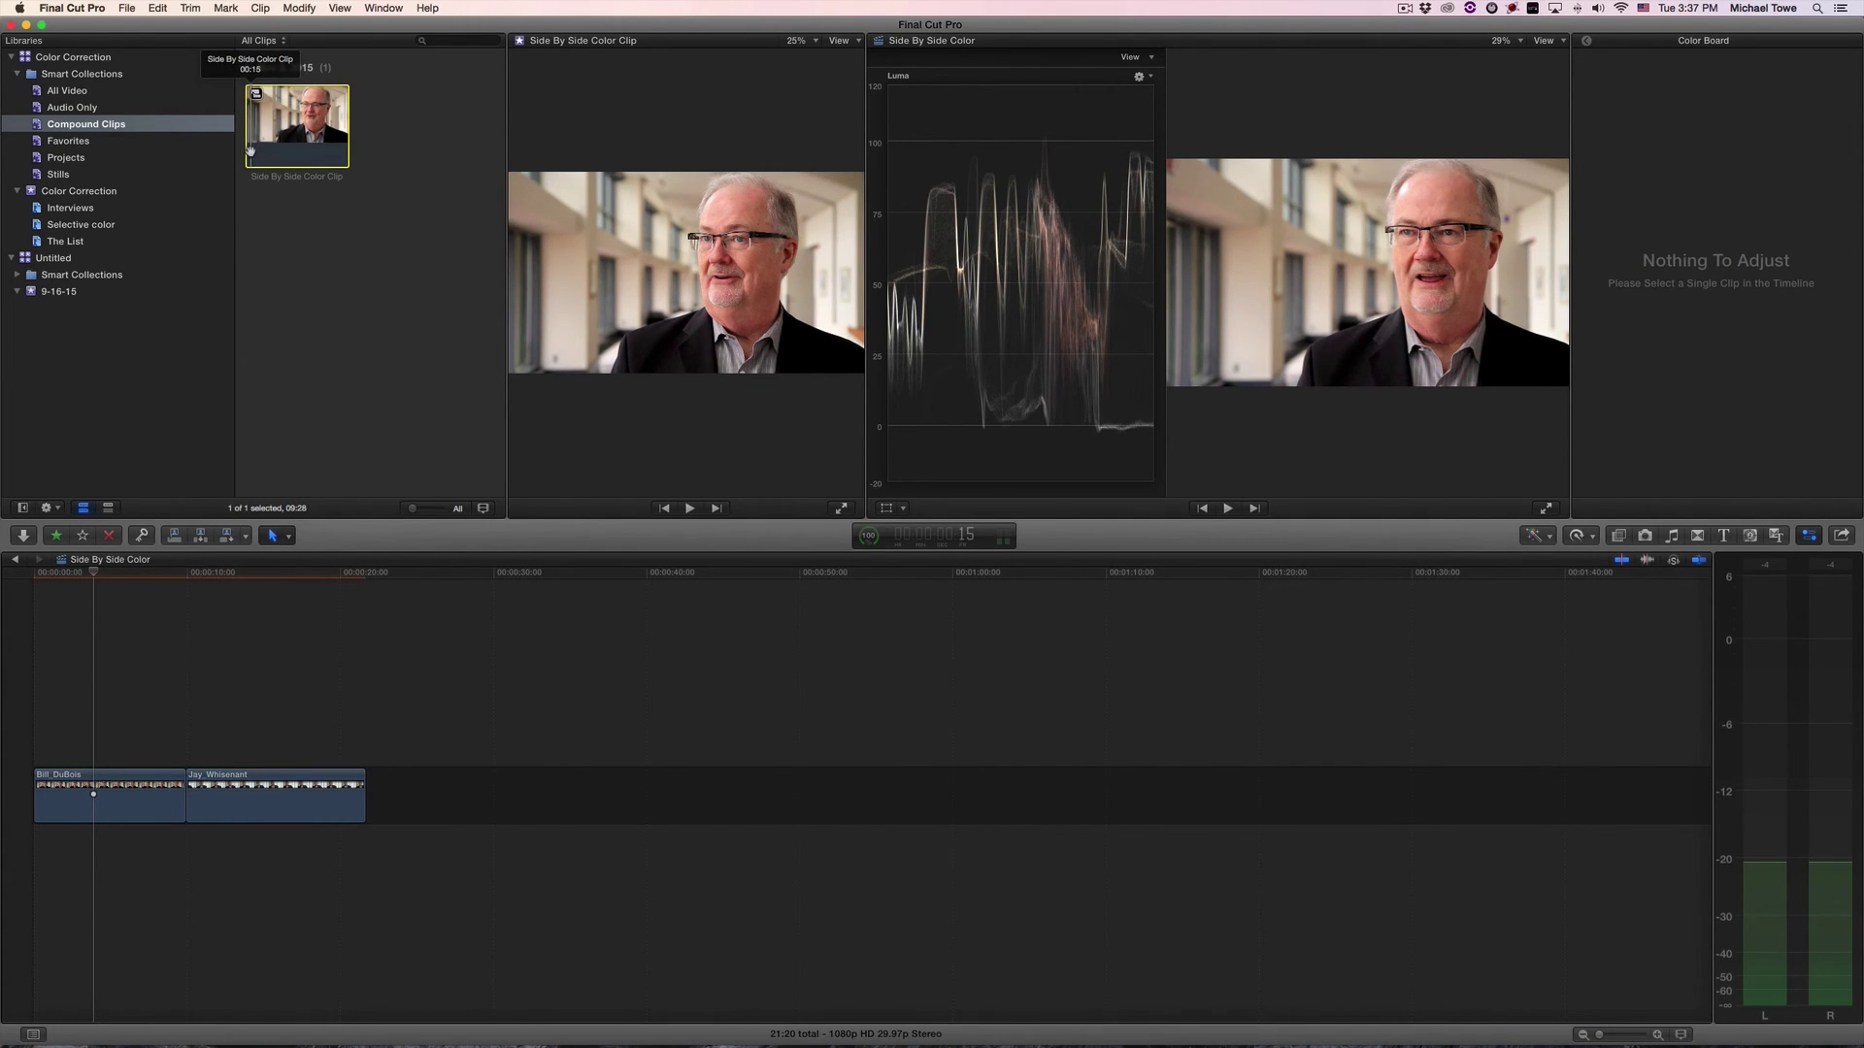
key(super+BackSpace)
click(95, 577)
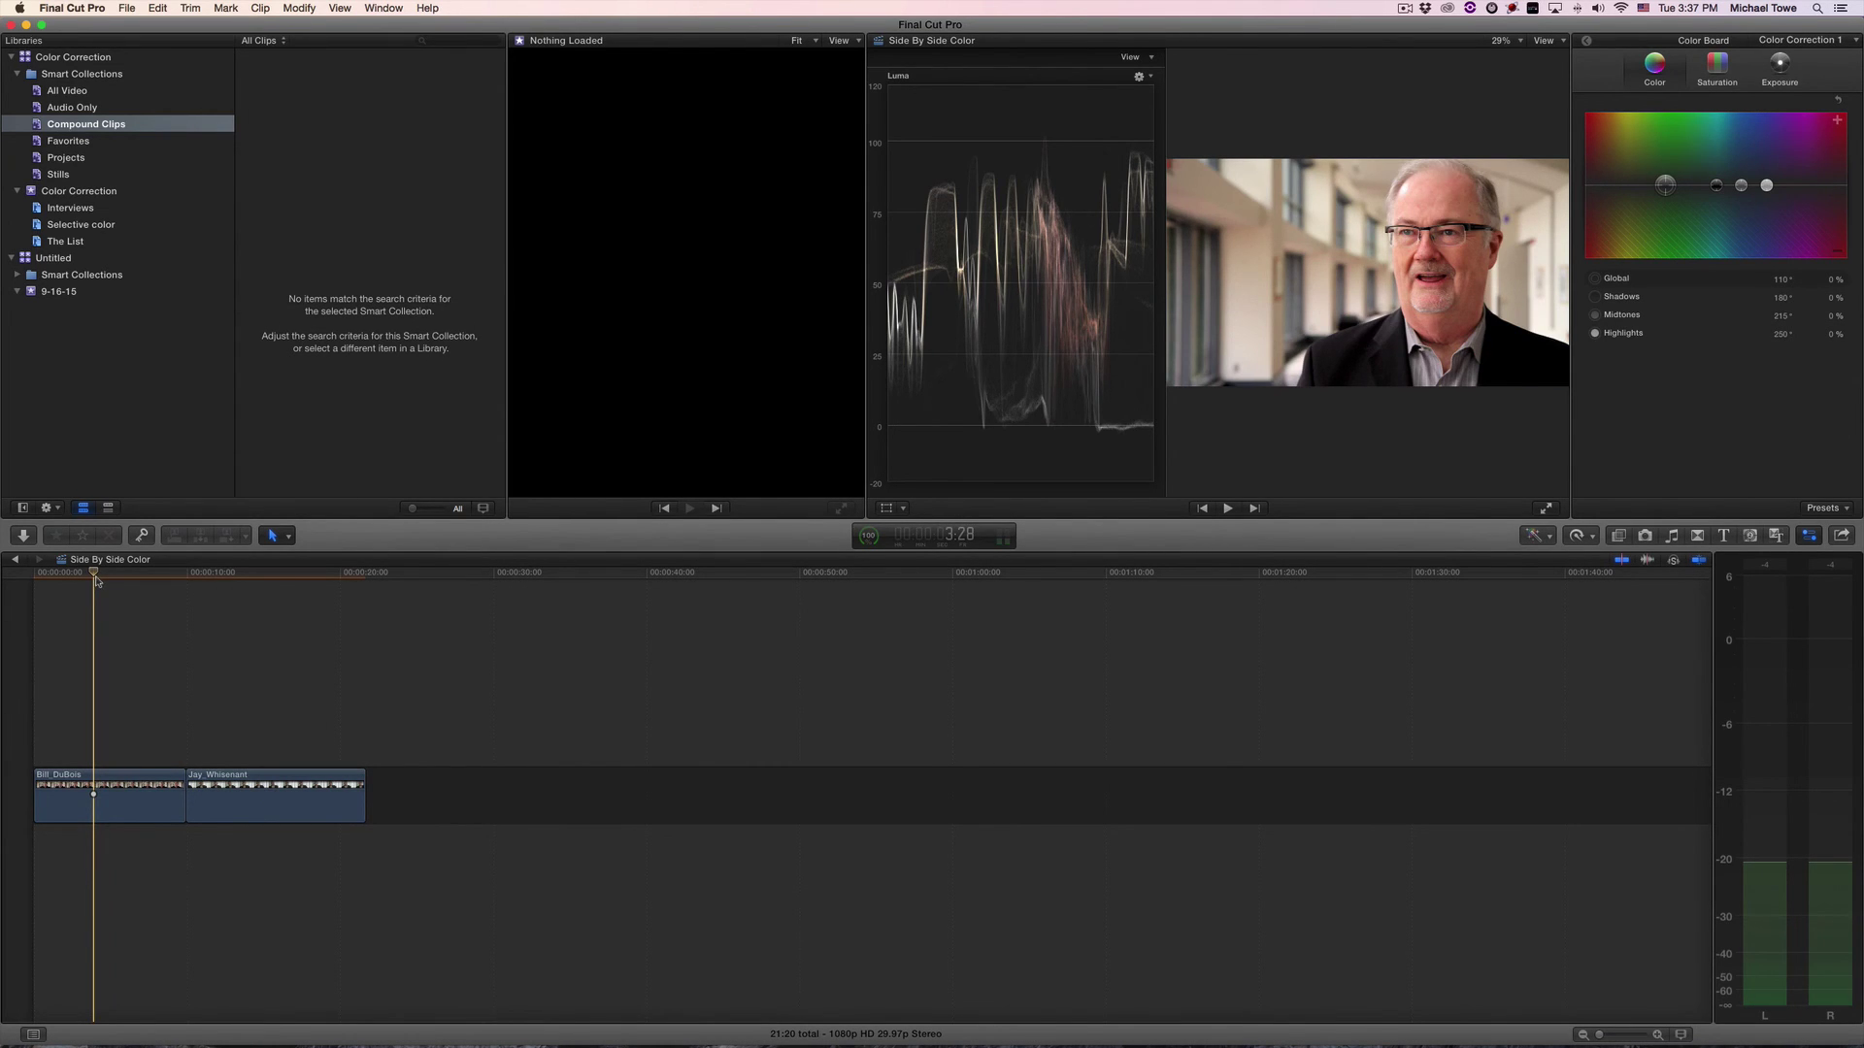
drag(95, 577, 231, 579)
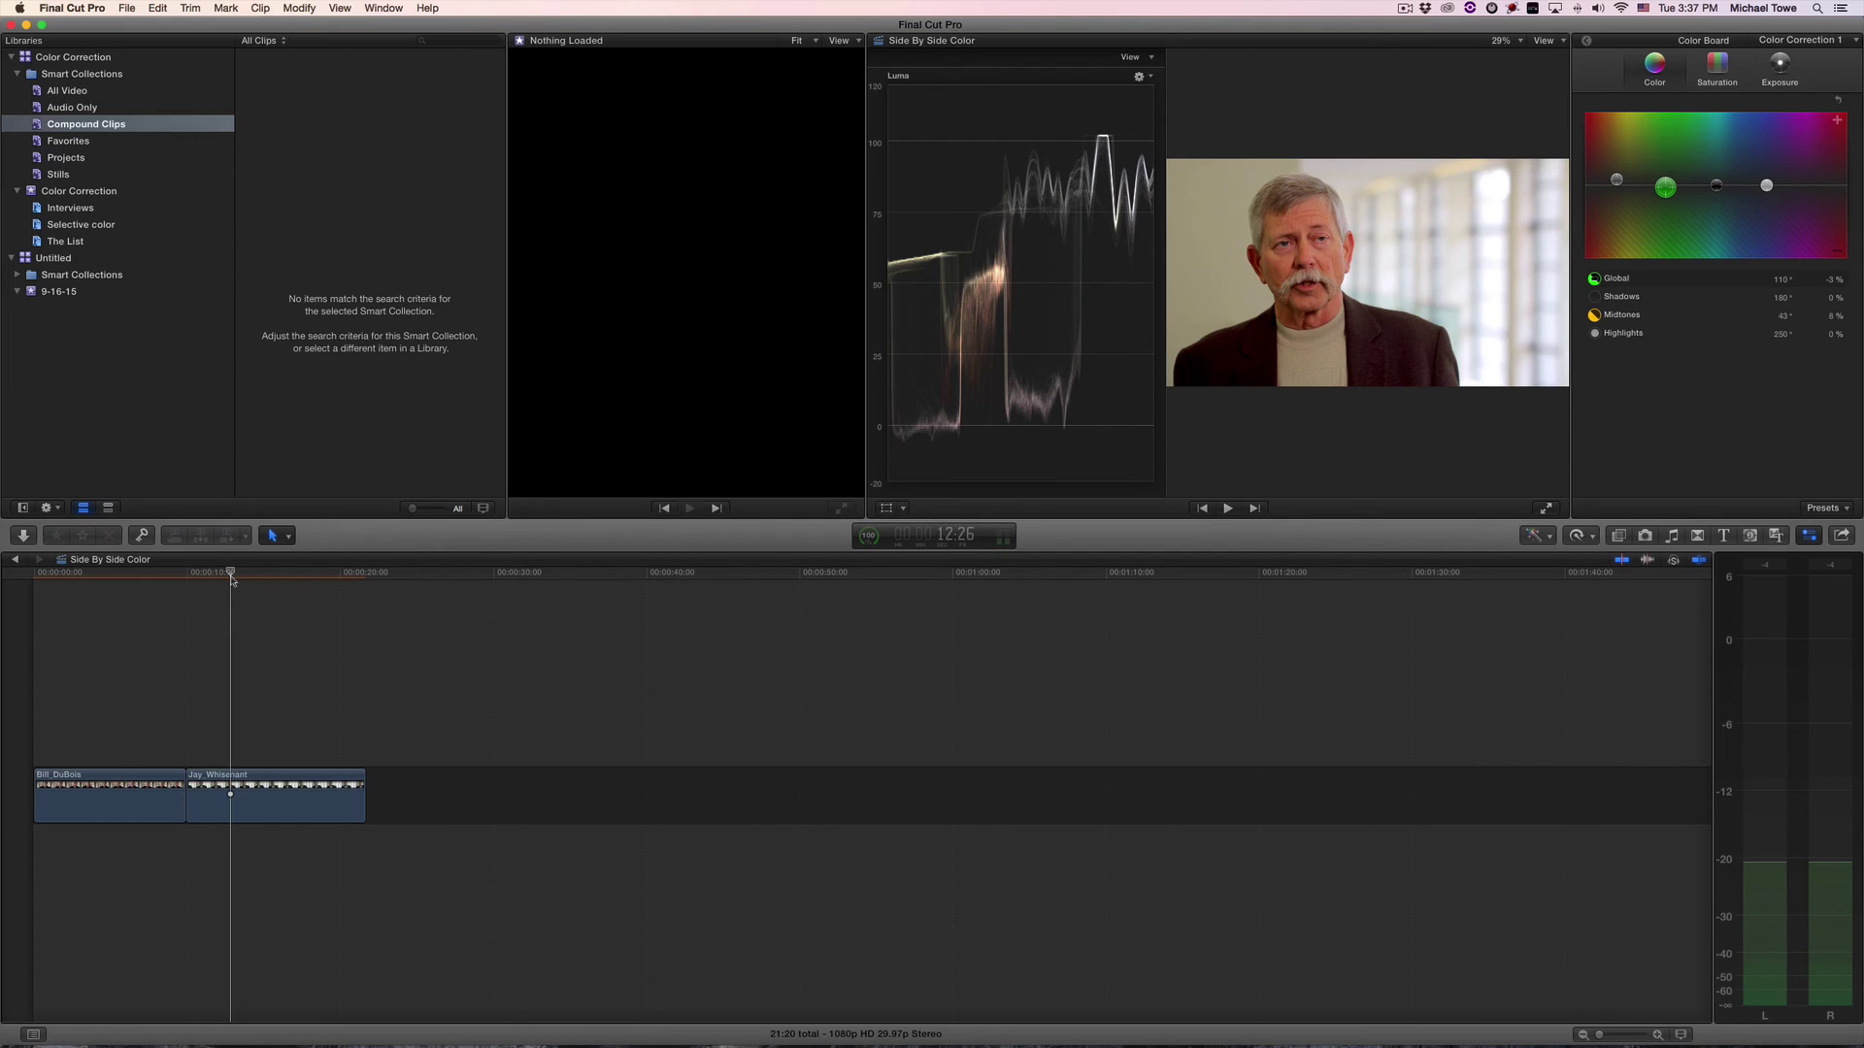
drag(232, 580, 341, 580)
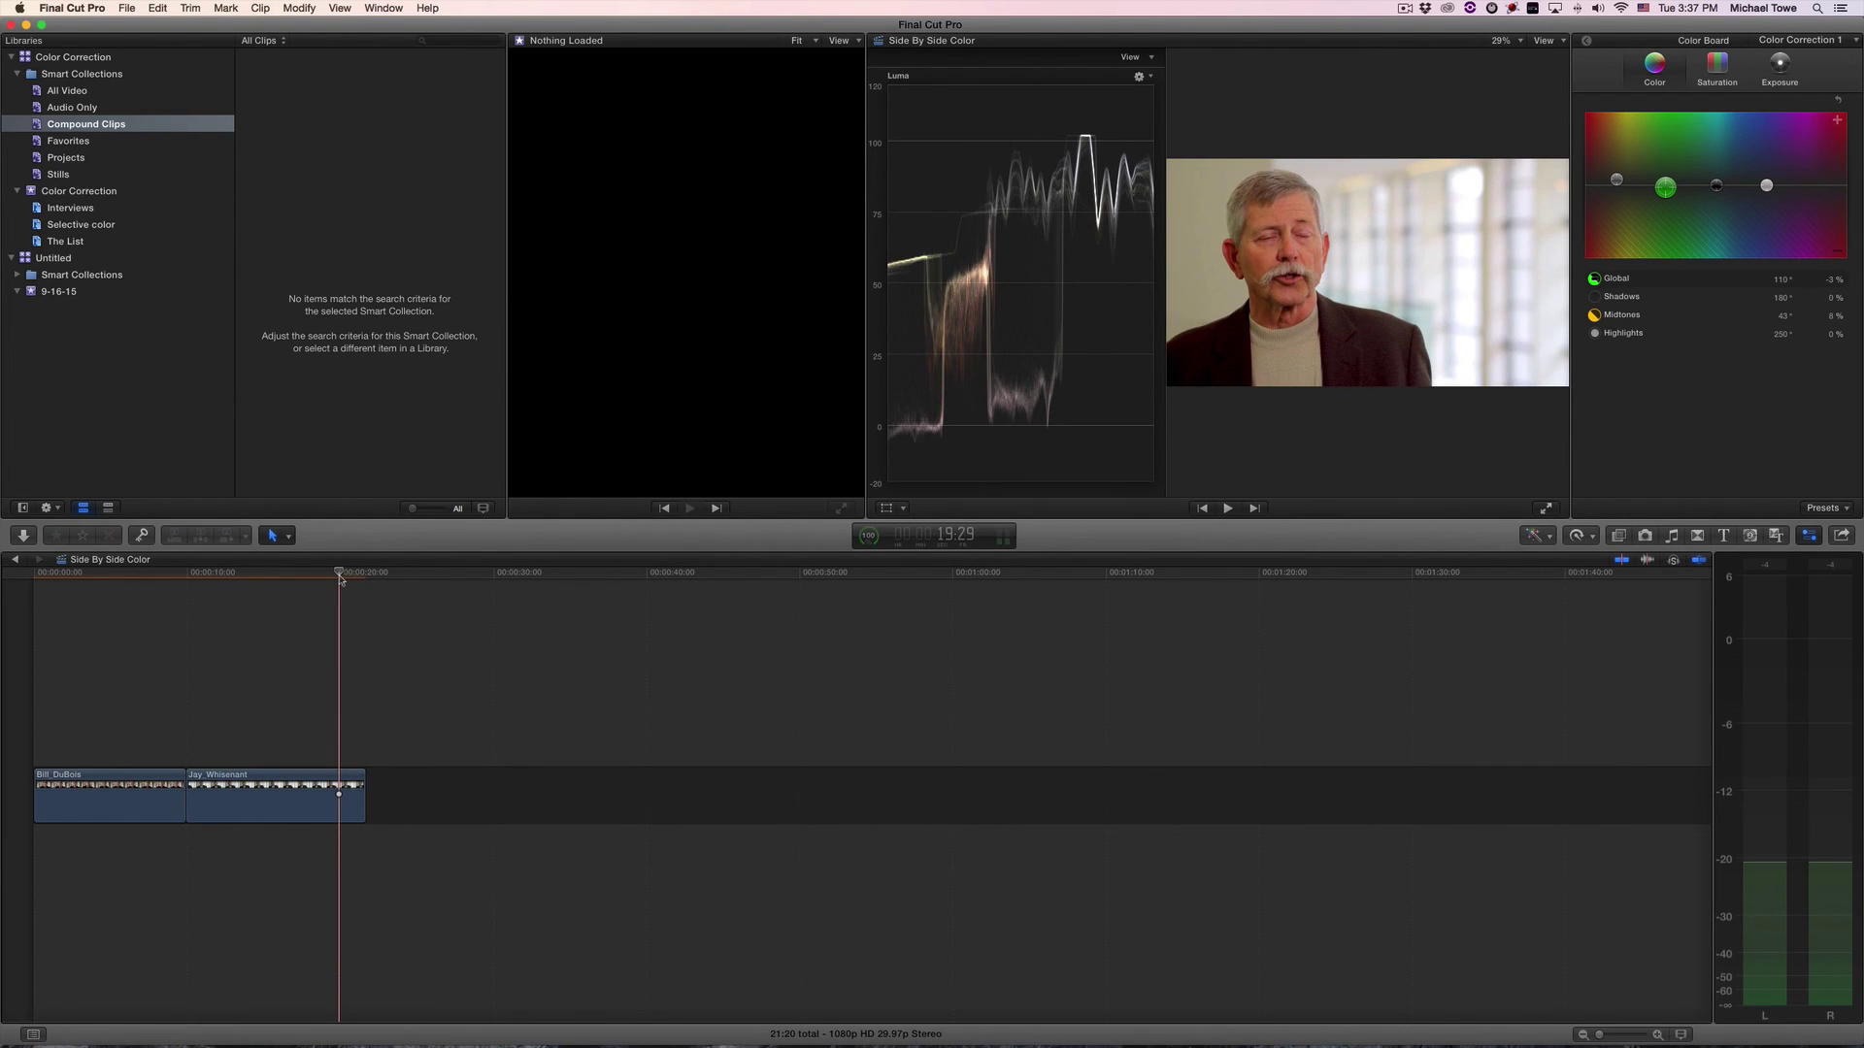